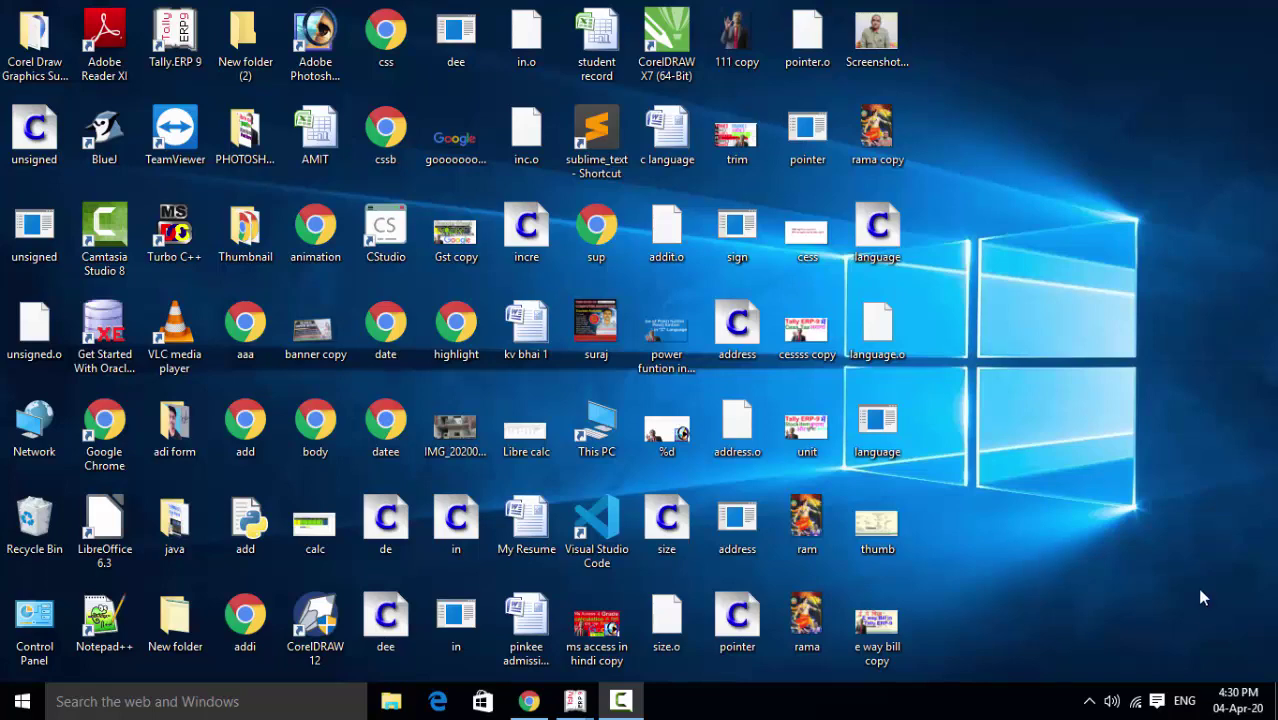
- Refresh the desktop three times from its right-click menu
right_click(942, 147)
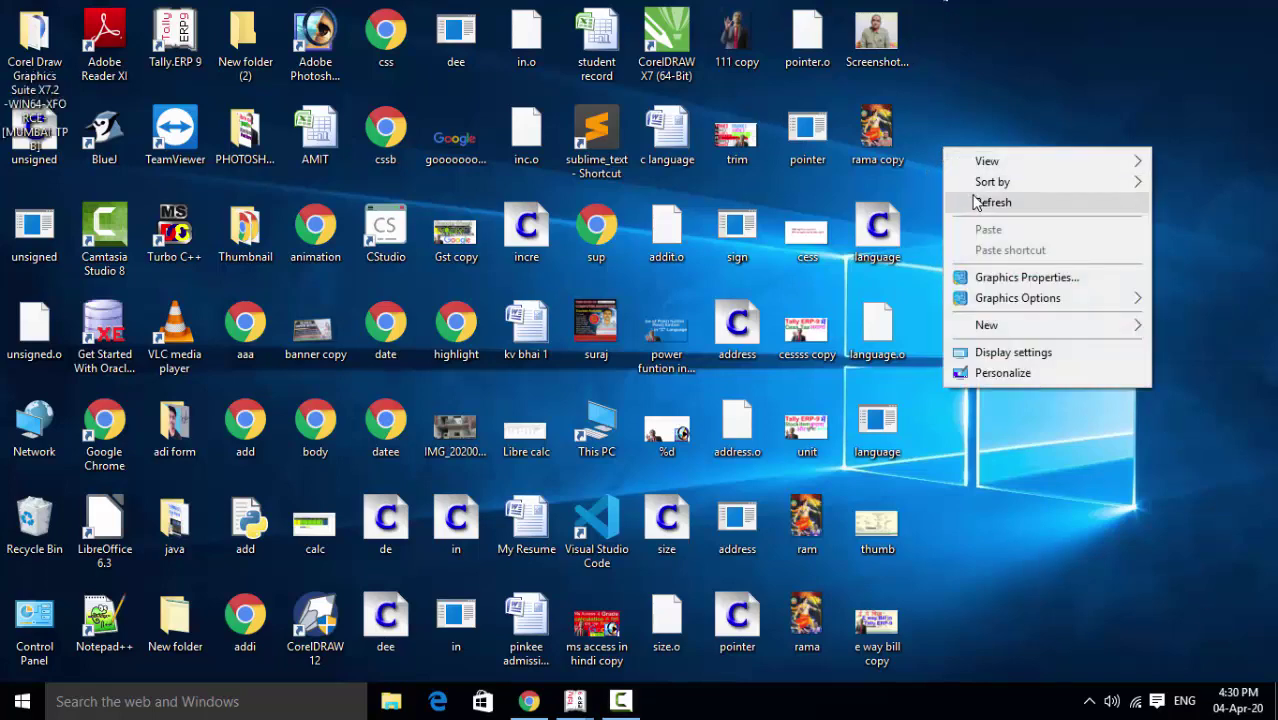
left_click(975, 202)
right_click(975, 200)
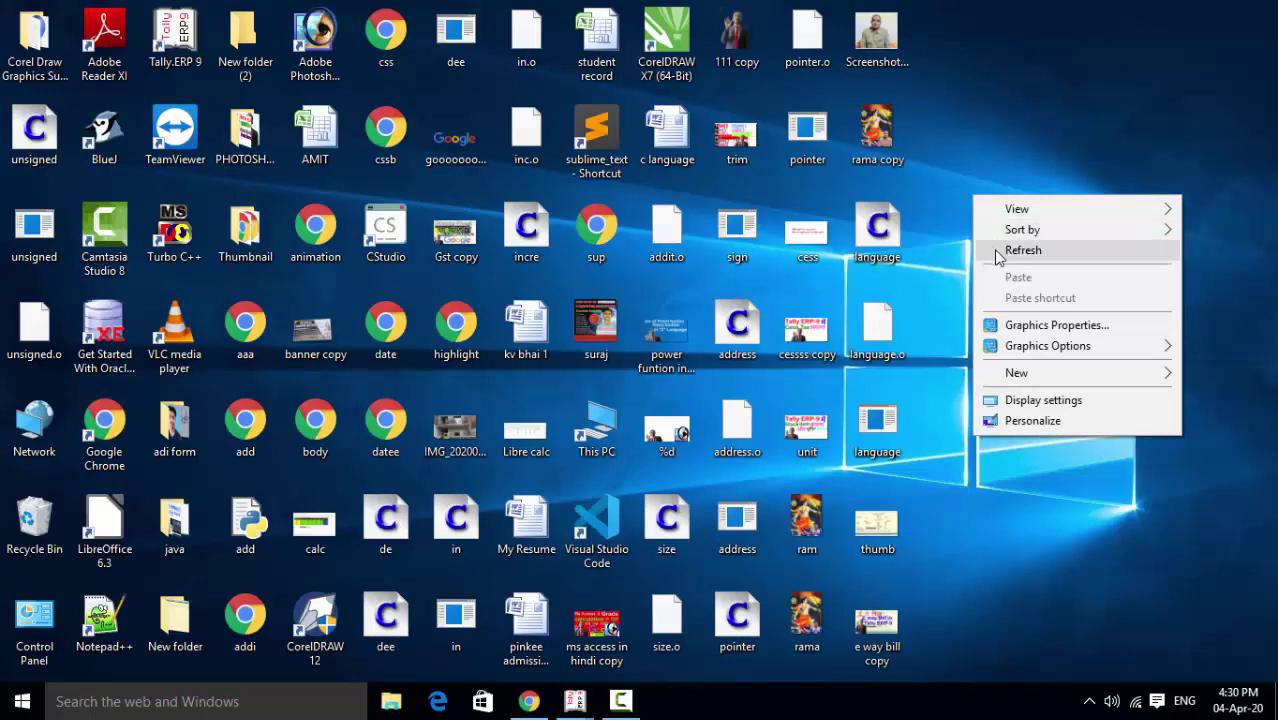
left_click(997, 254)
right_click(995, 250)
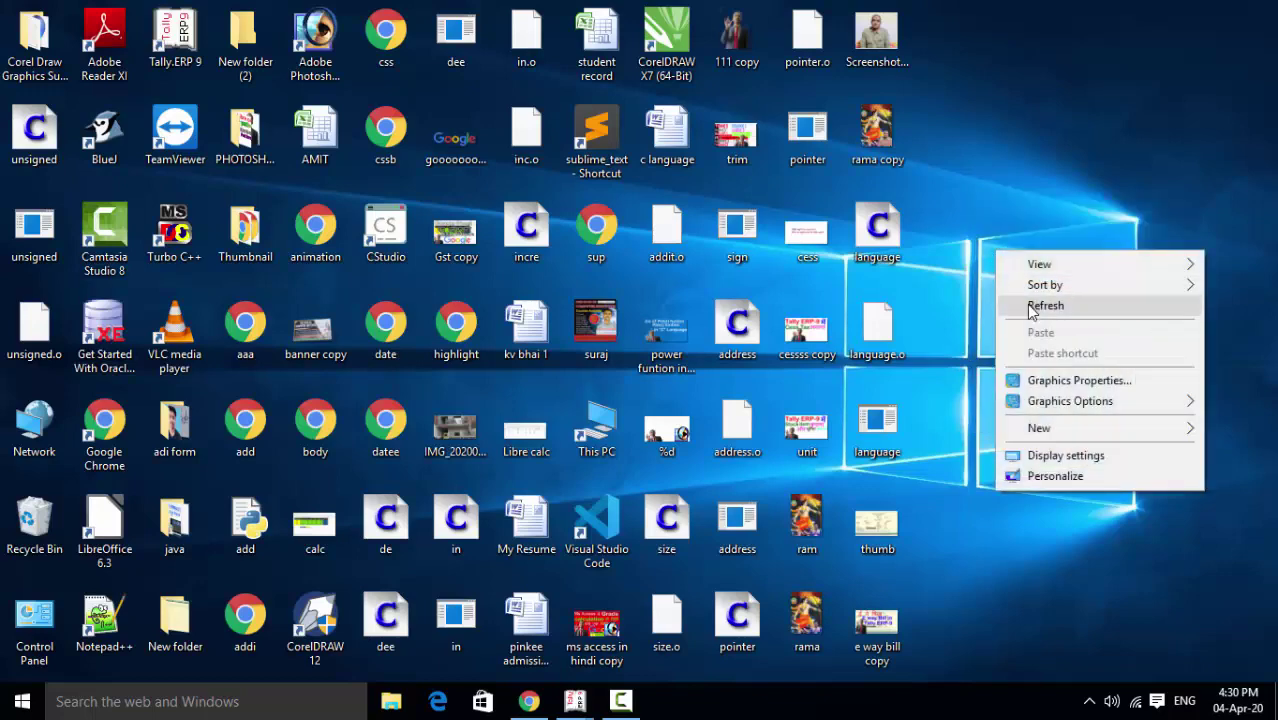
left_click(1032, 310)
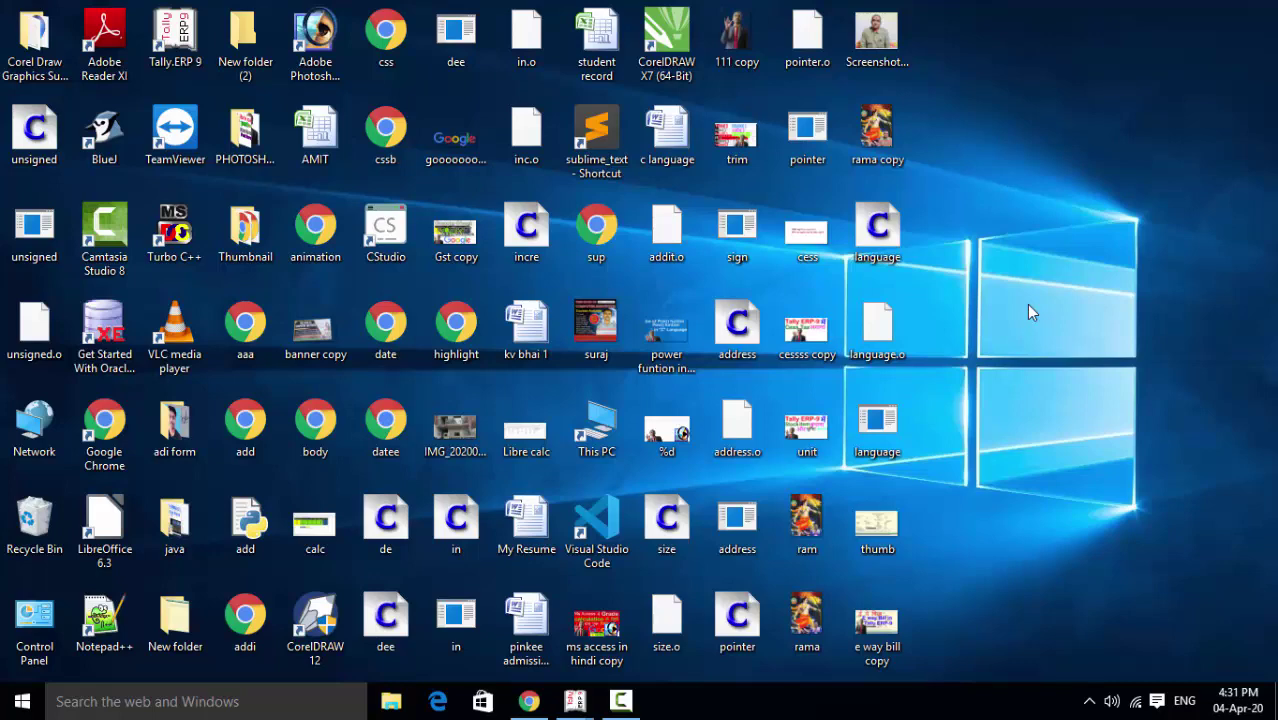
- Launch Access 2007 and create the blank database Database138
key("super")
left_click(6, 705)
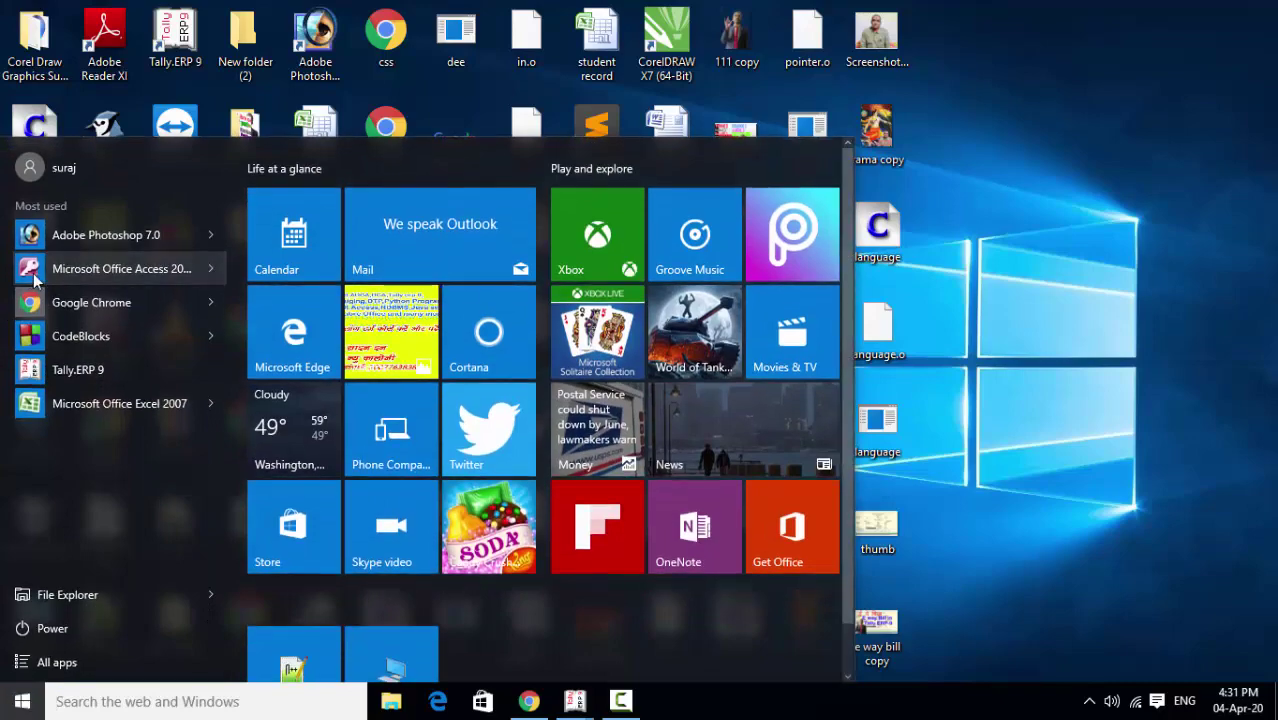
key("Escape")
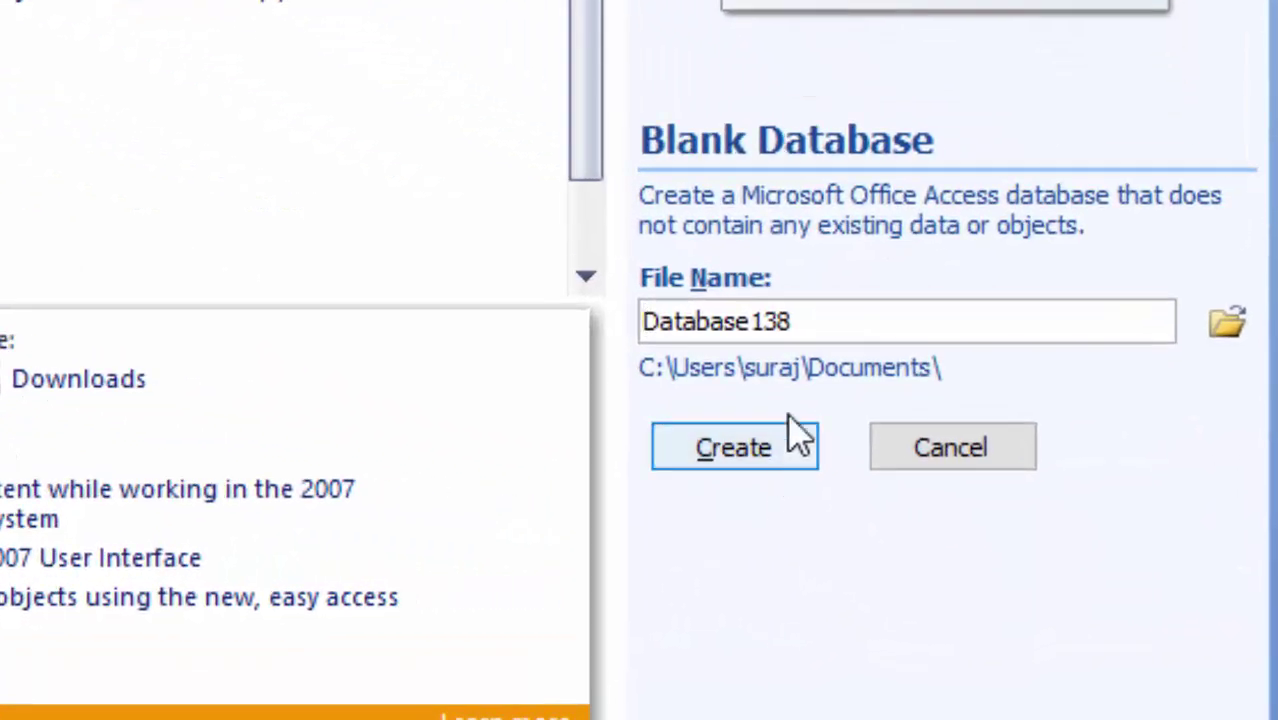
left_click(740, 448)
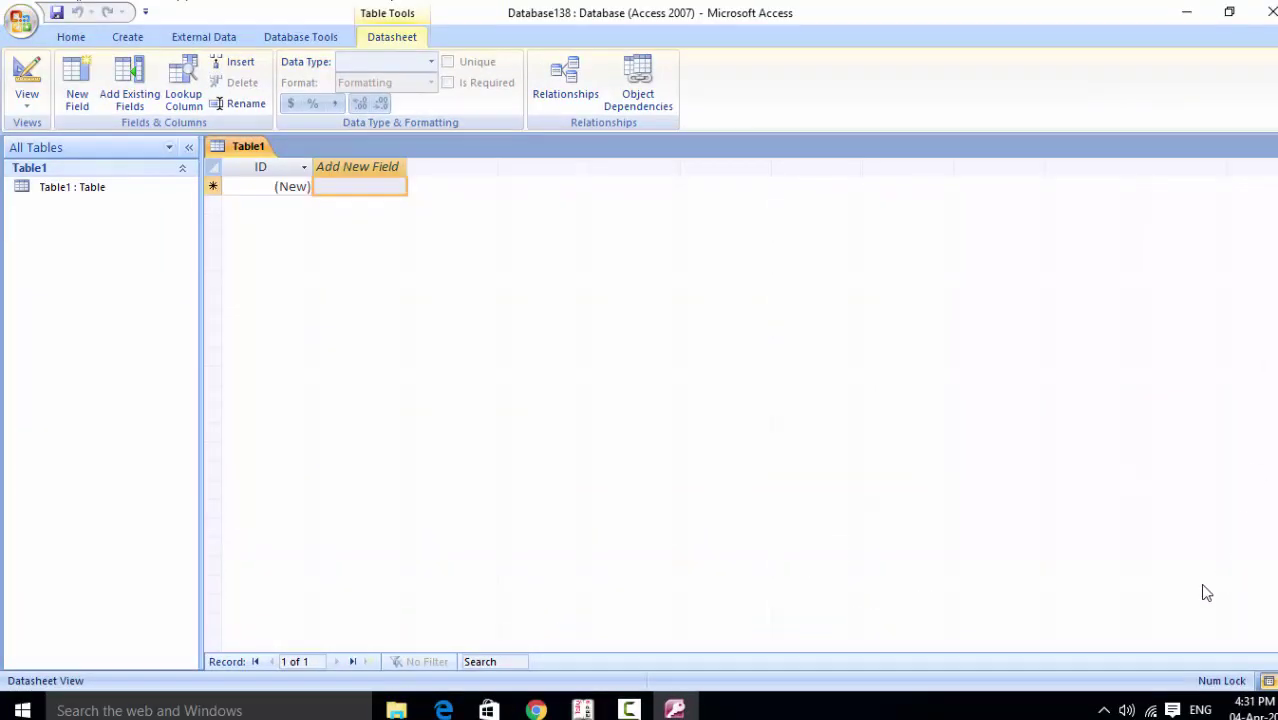
- Switch Table1 to Design View, saving it under the name 'field size'
left_click(20, 100)
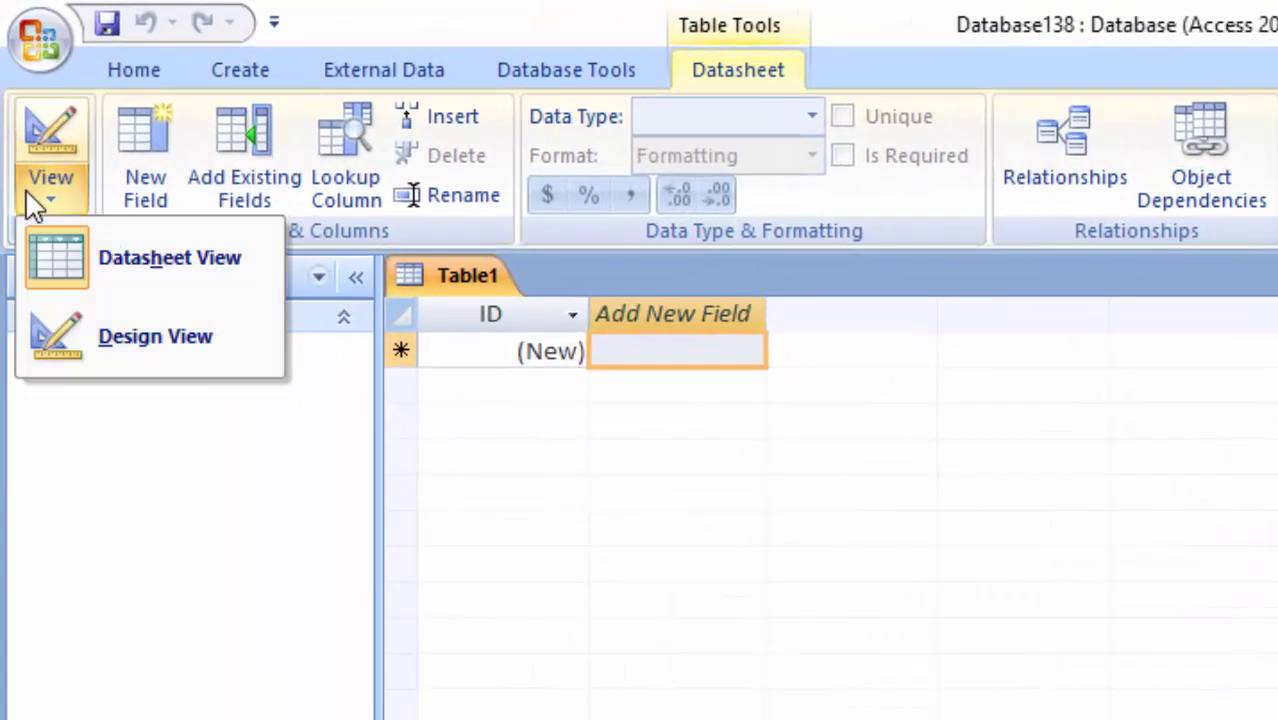
left_click(81, 323)
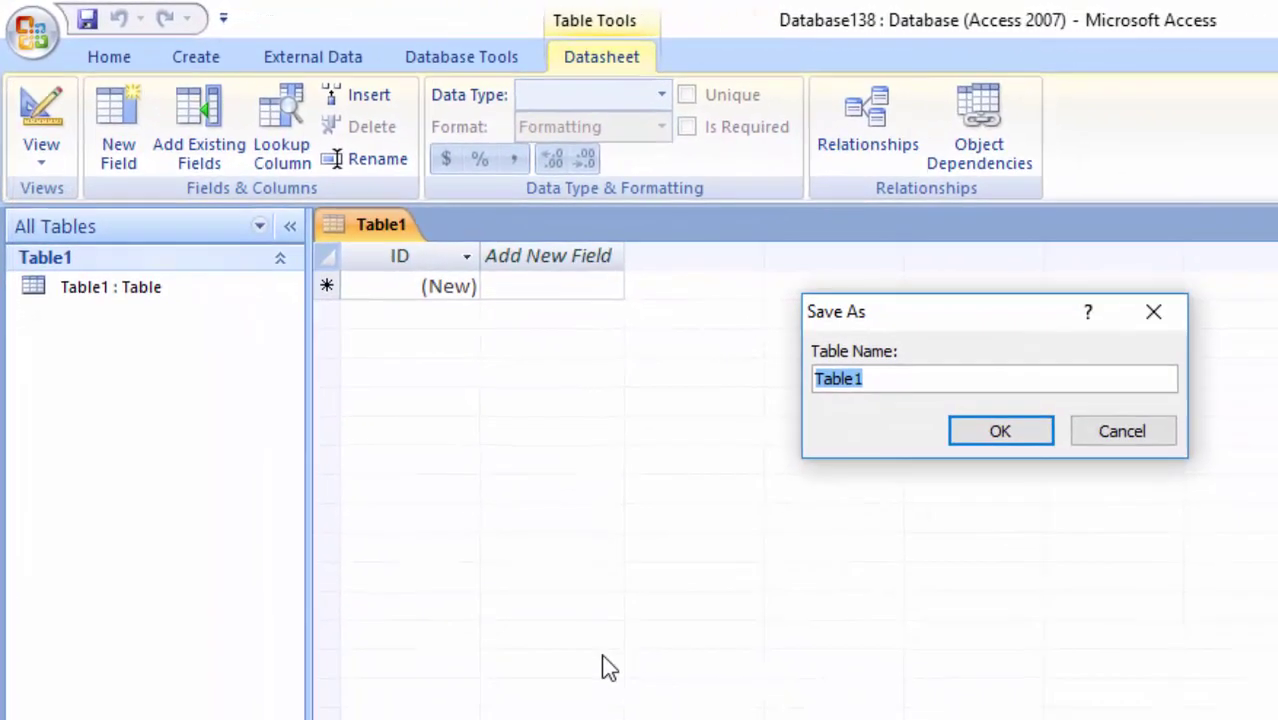
key("BackSpace")
type("f")
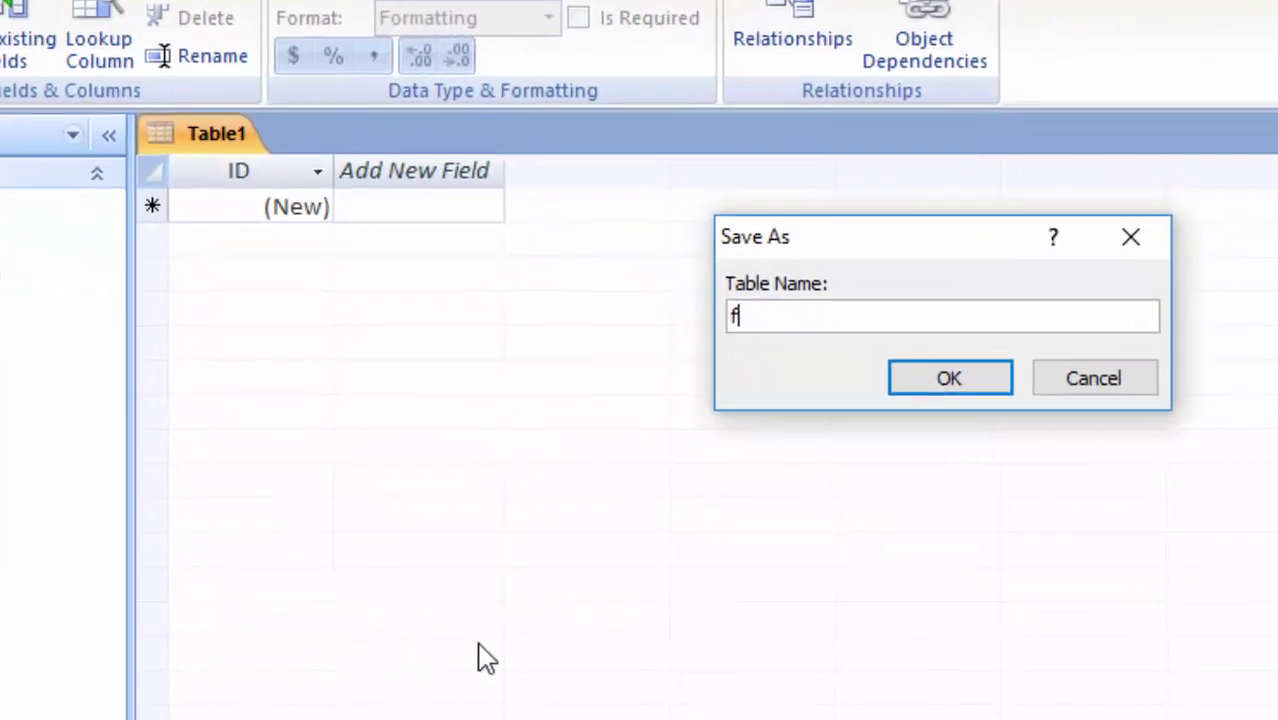
type("ield ")
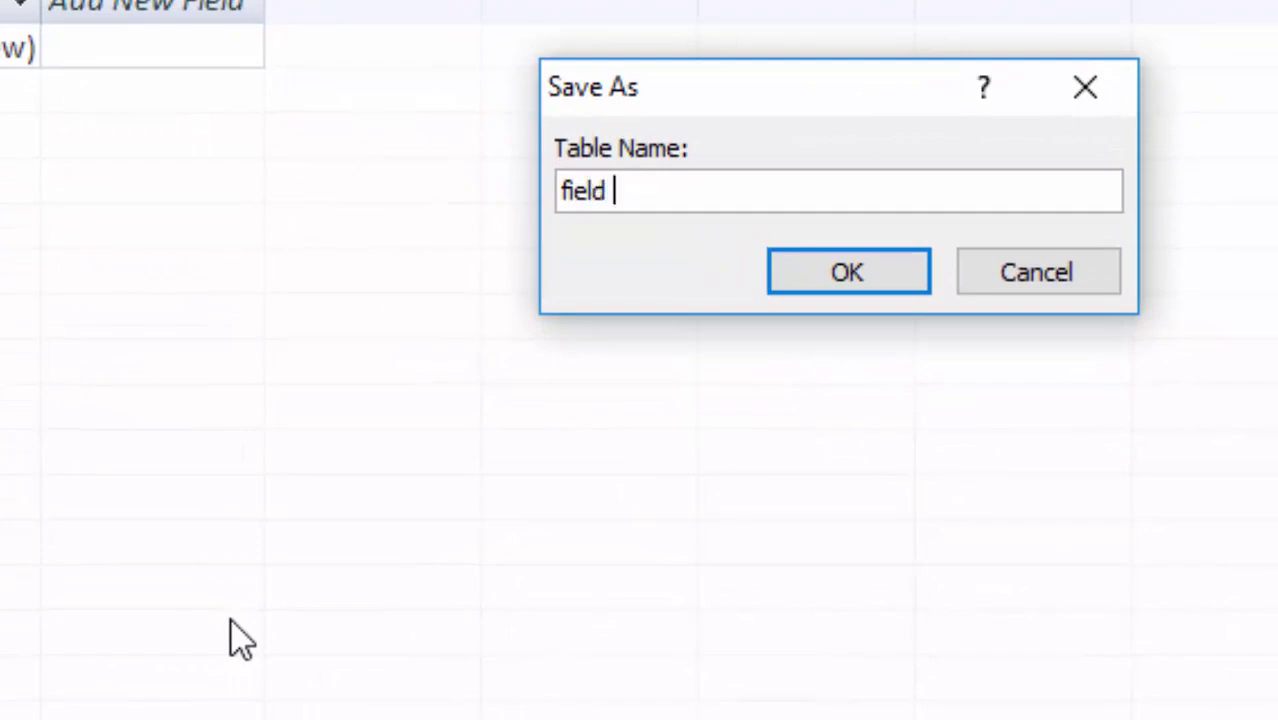
type("size")
key("Return")
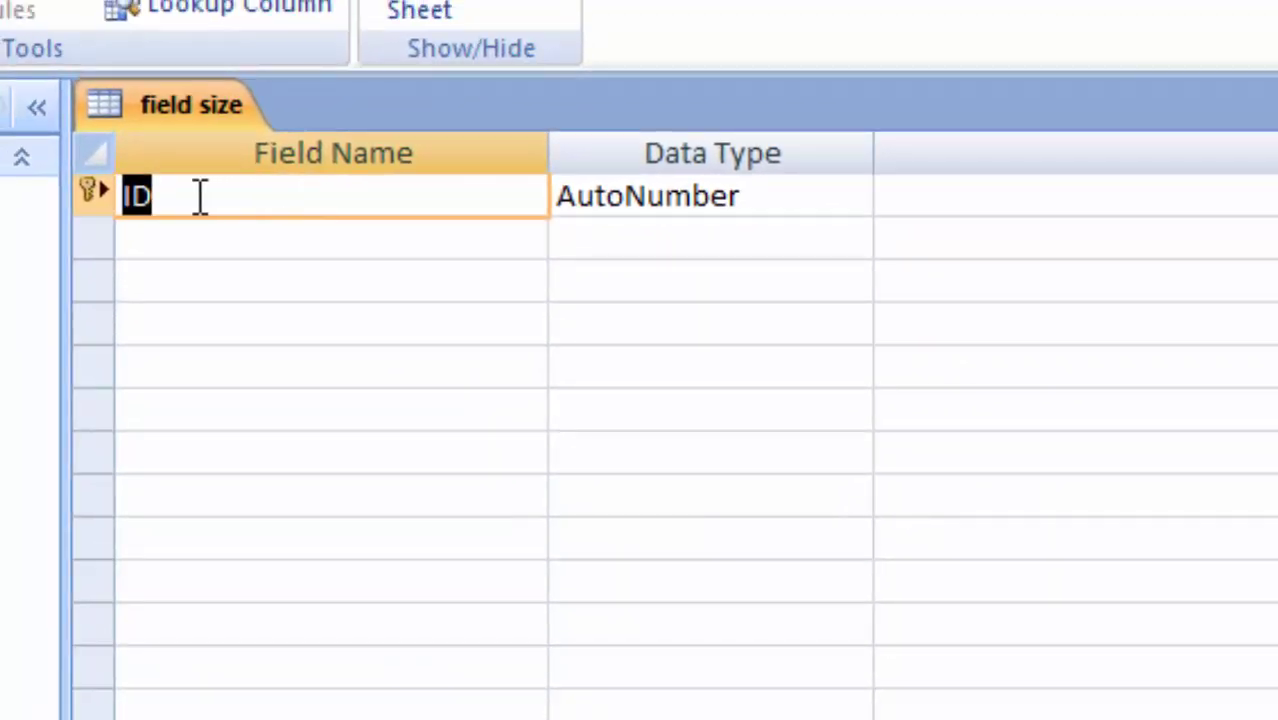
- Add a 'Product Name' field of type Text below ID
left_click(197, 236)
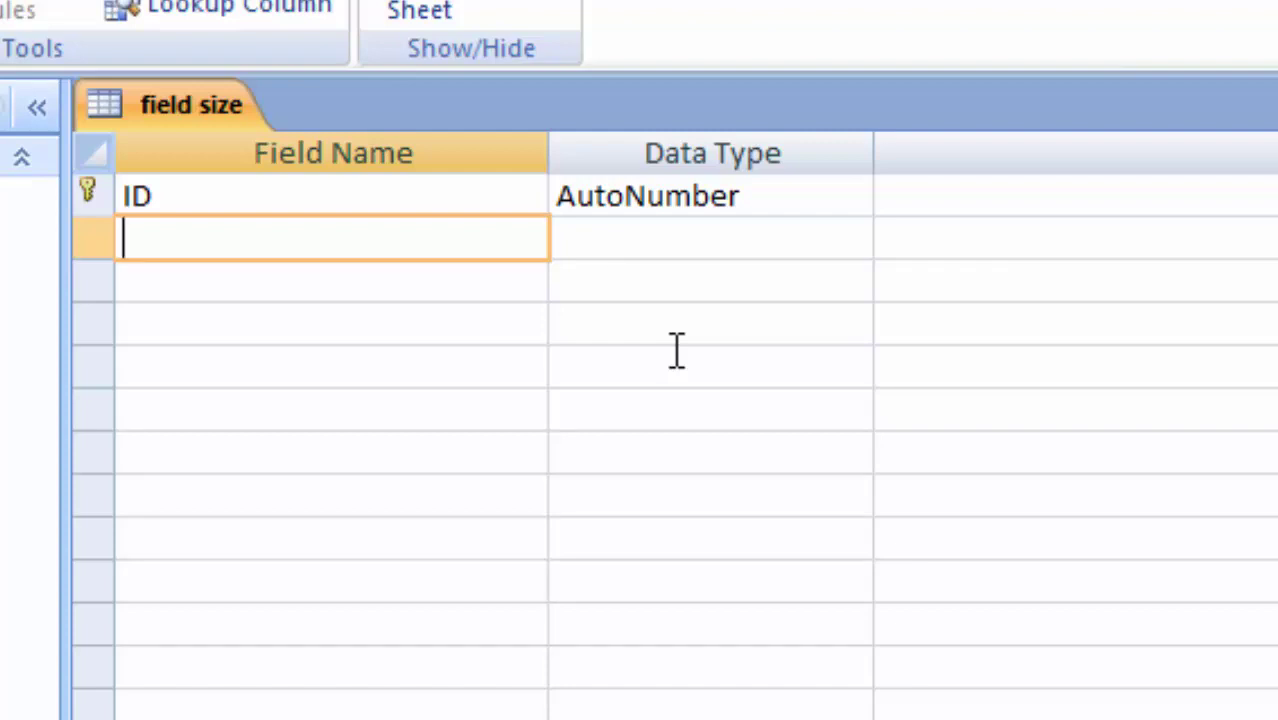
type("P")
type("rodu")
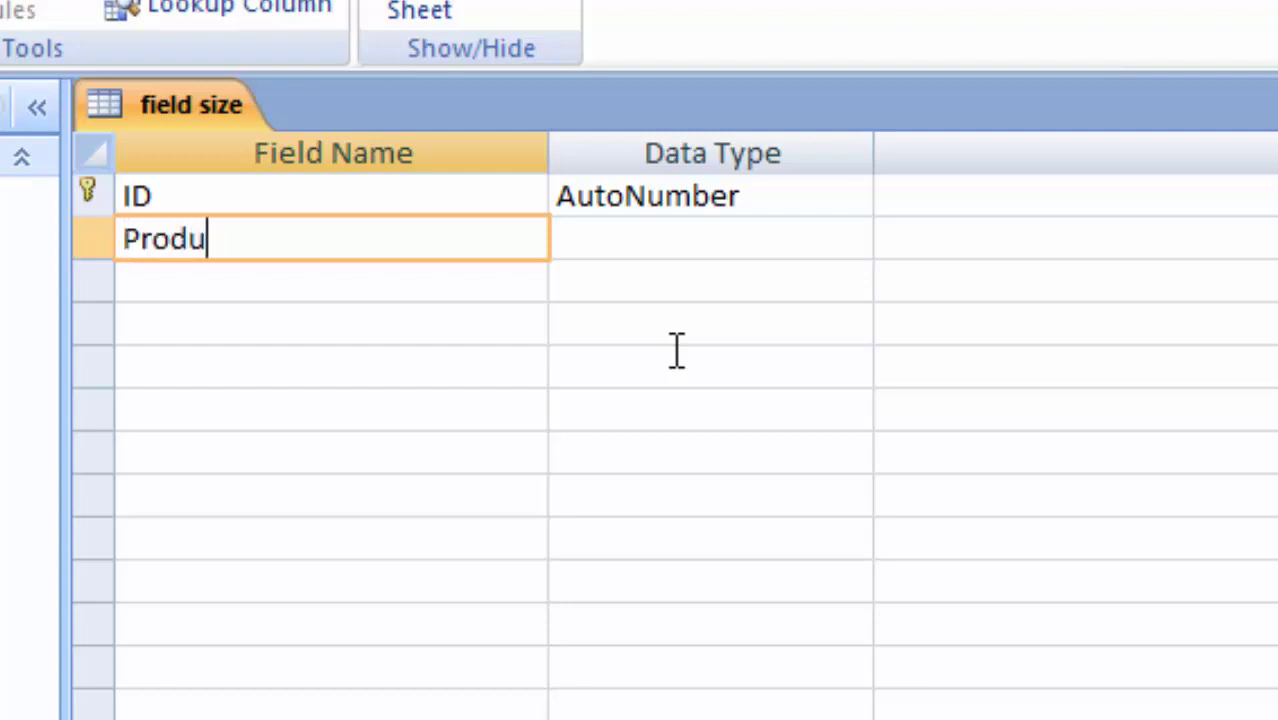
type("crt")
key("BackSpace")
key("BackSpace")
type("t N")
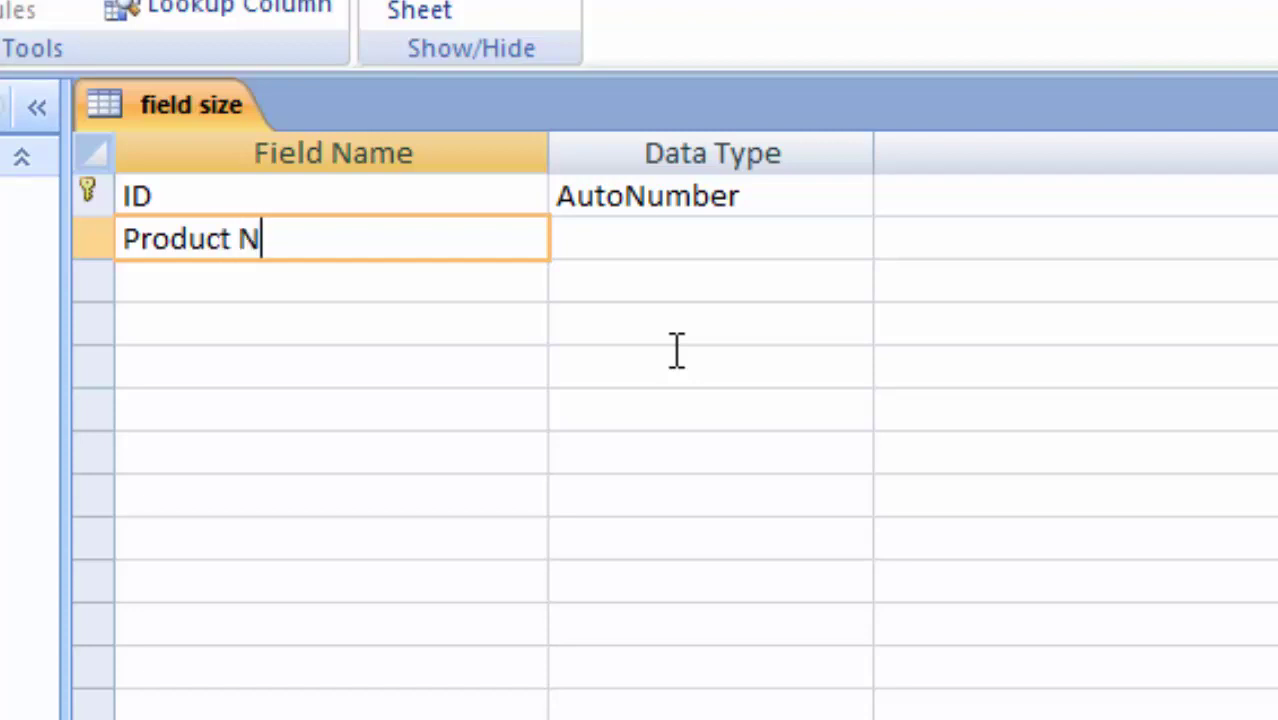
type("ame")
key("Tab")
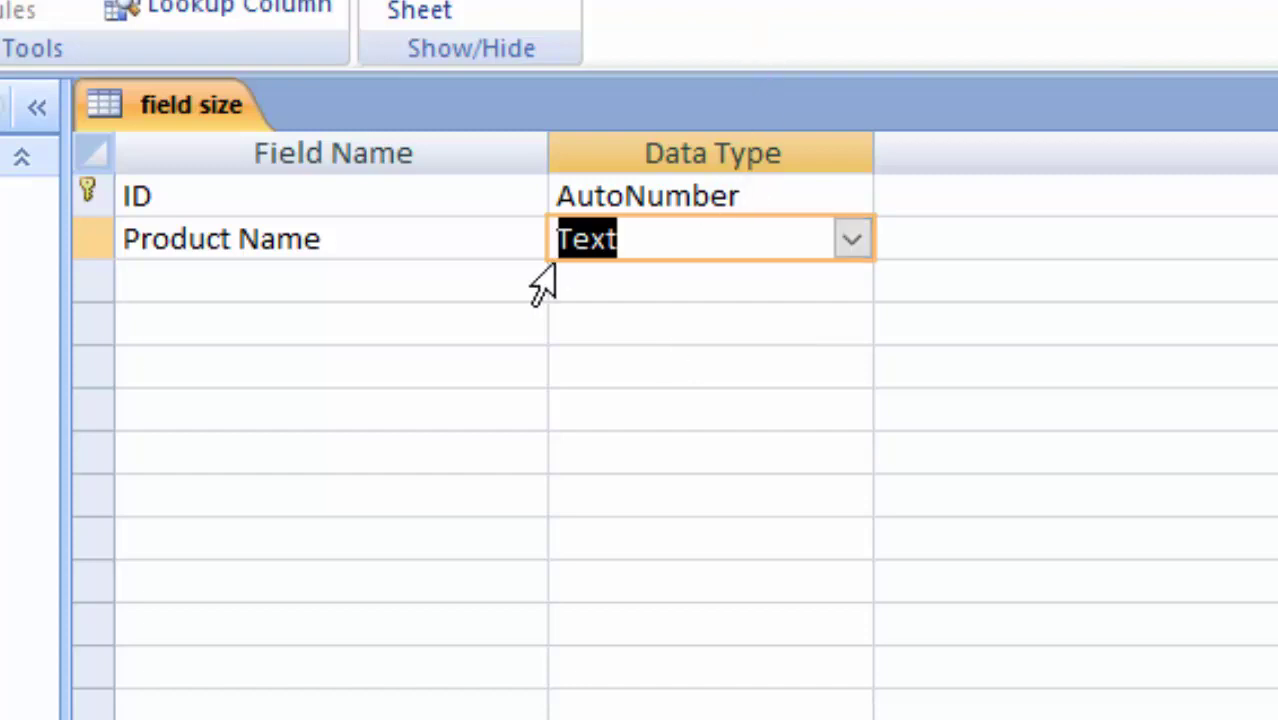
- Add a 'Price' field with the Number data type
left_click(272, 288)
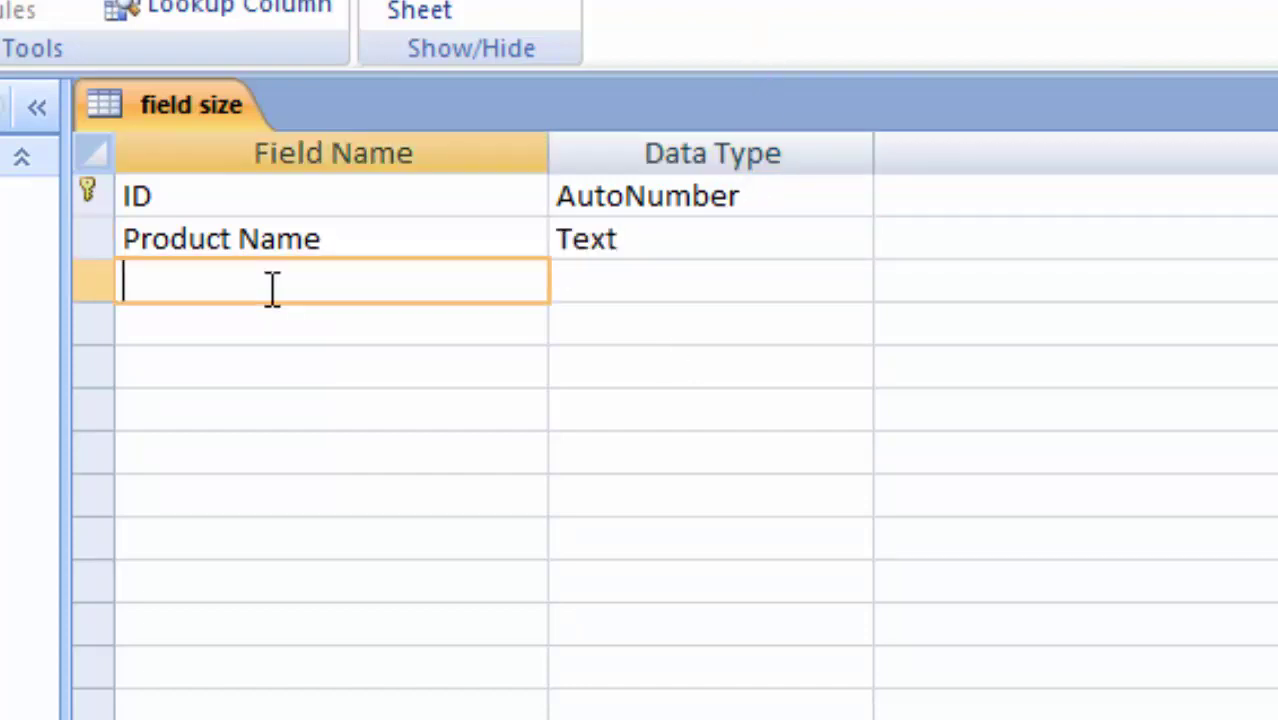
type("Pr")
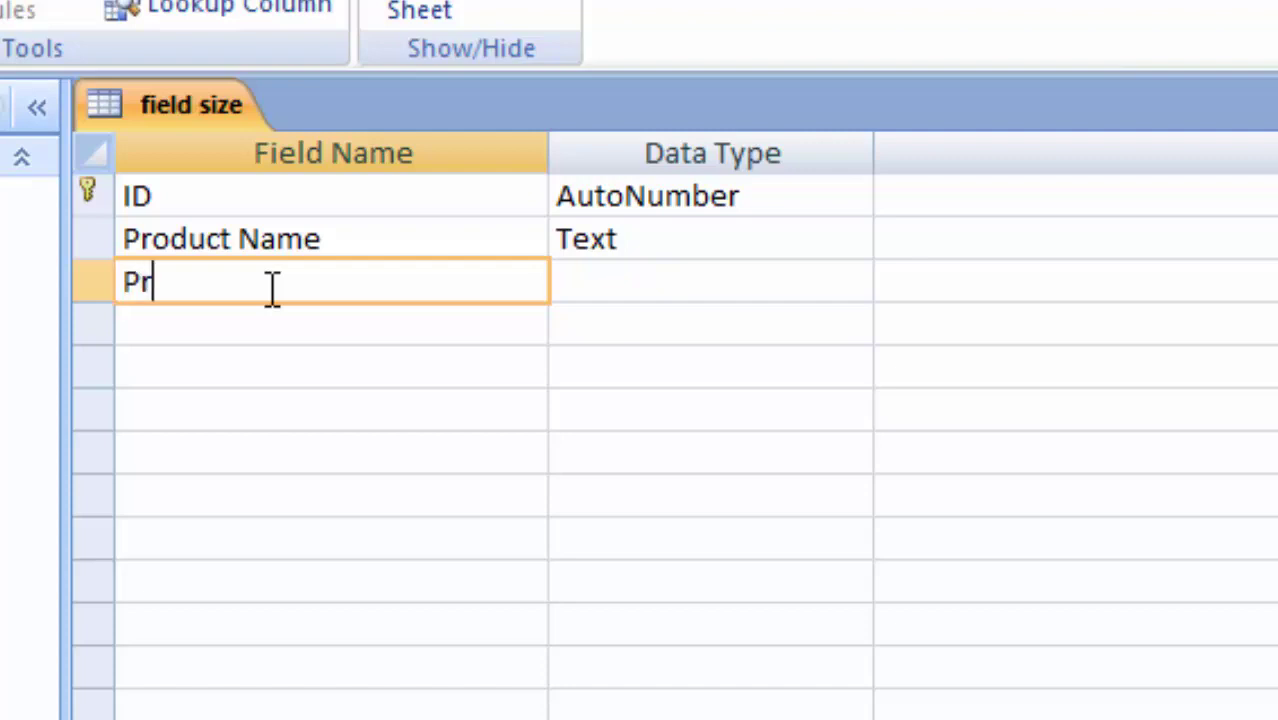
type("ice")
left_click(719, 288)
left_click(848, 290)
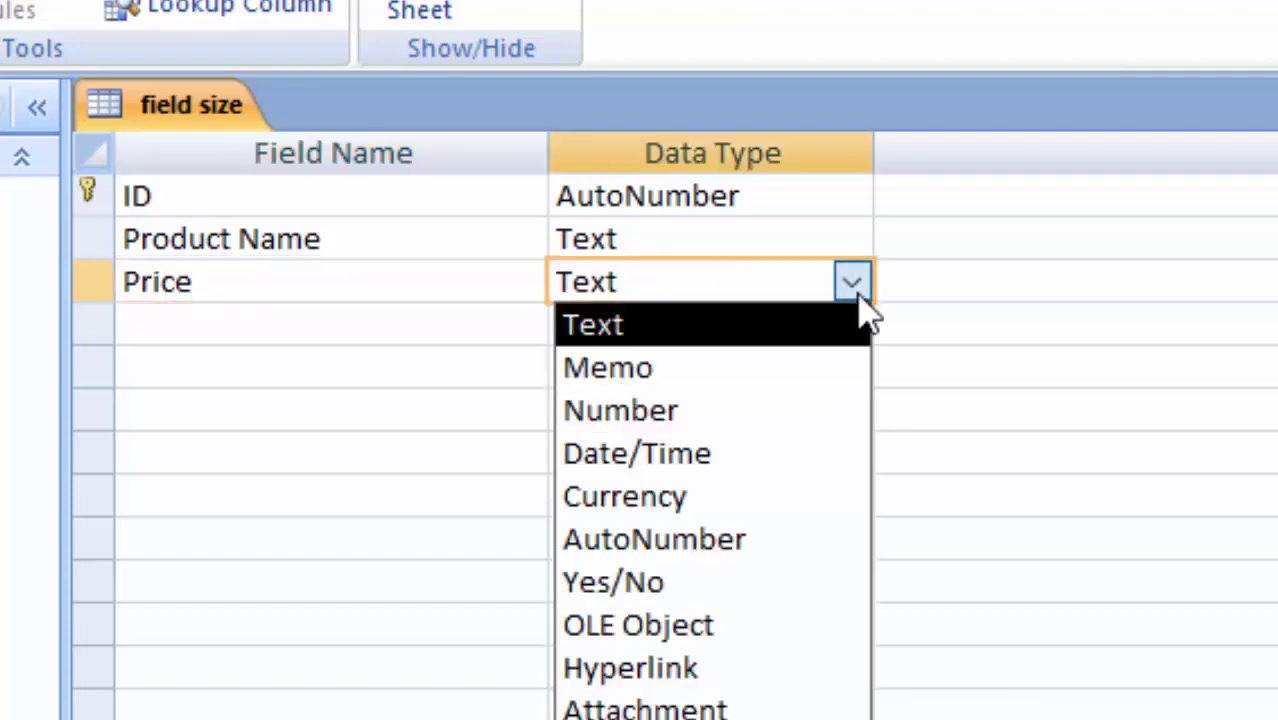
left_click(819, 408)
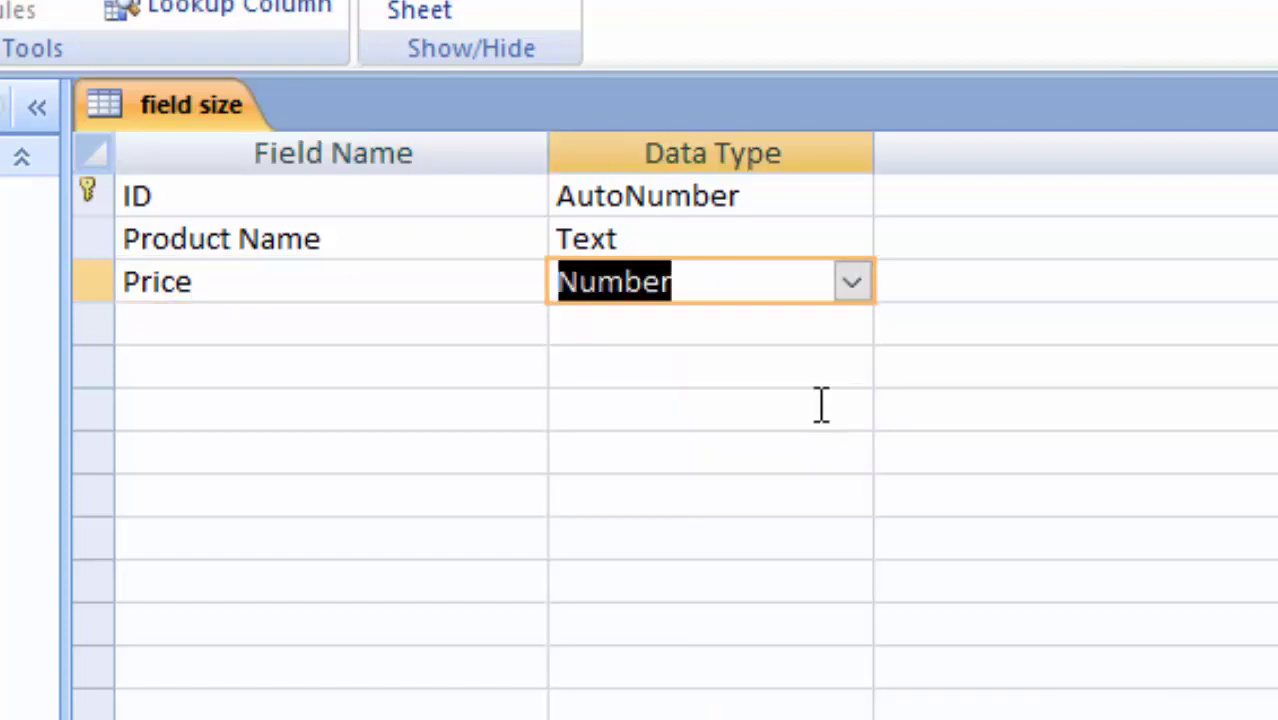
left_click(150, 325)
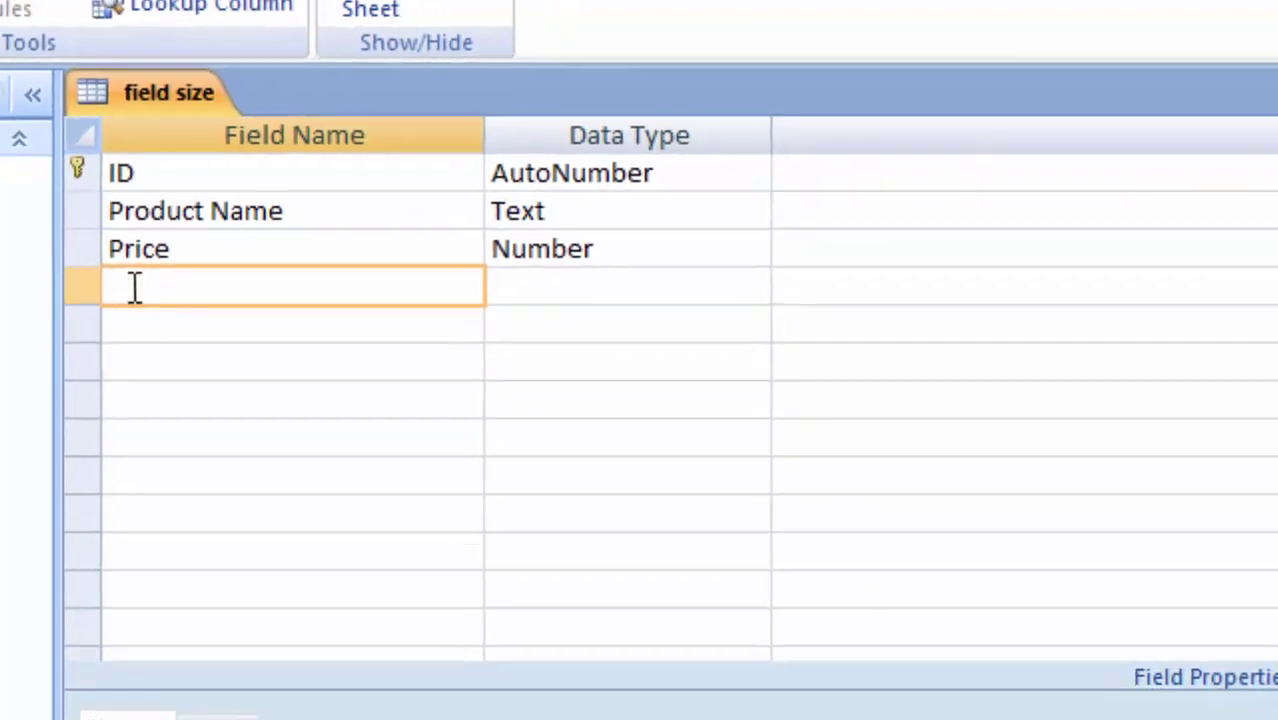
- Add a 'Qty' field with the Number data type
type("Q")
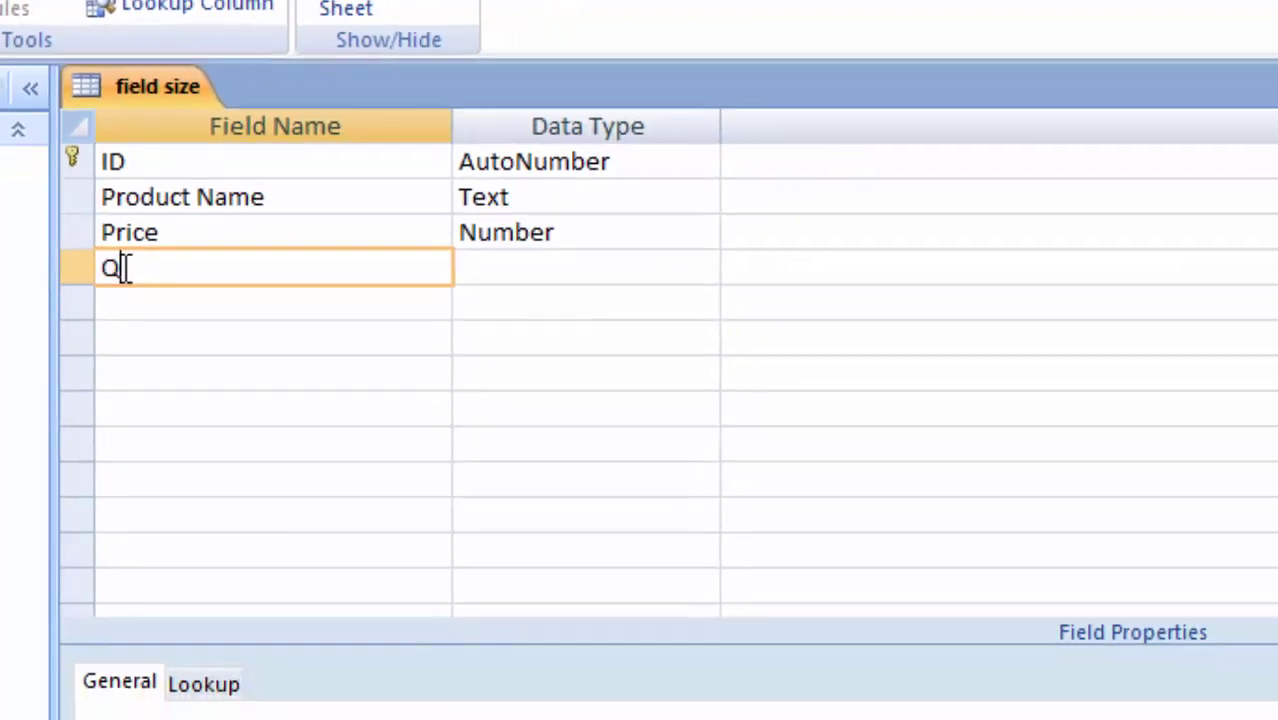
type("ty")
left_click(478, 266)
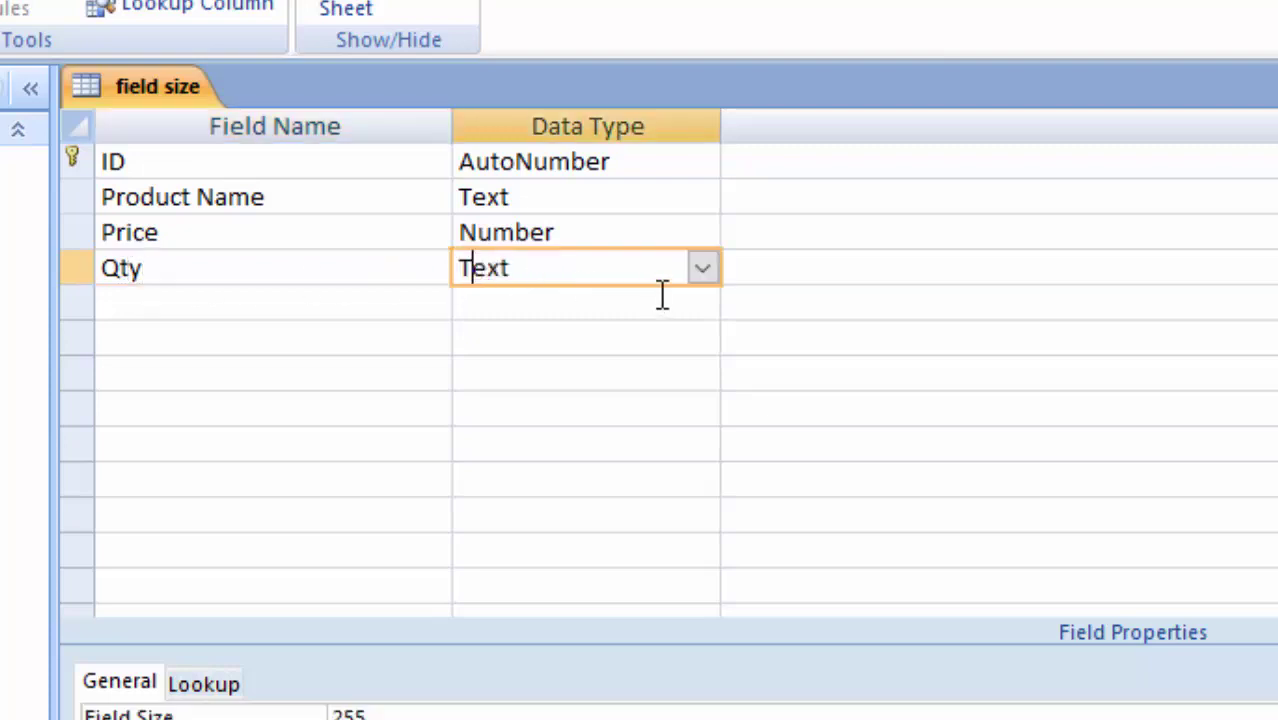
left_click(702, 268)
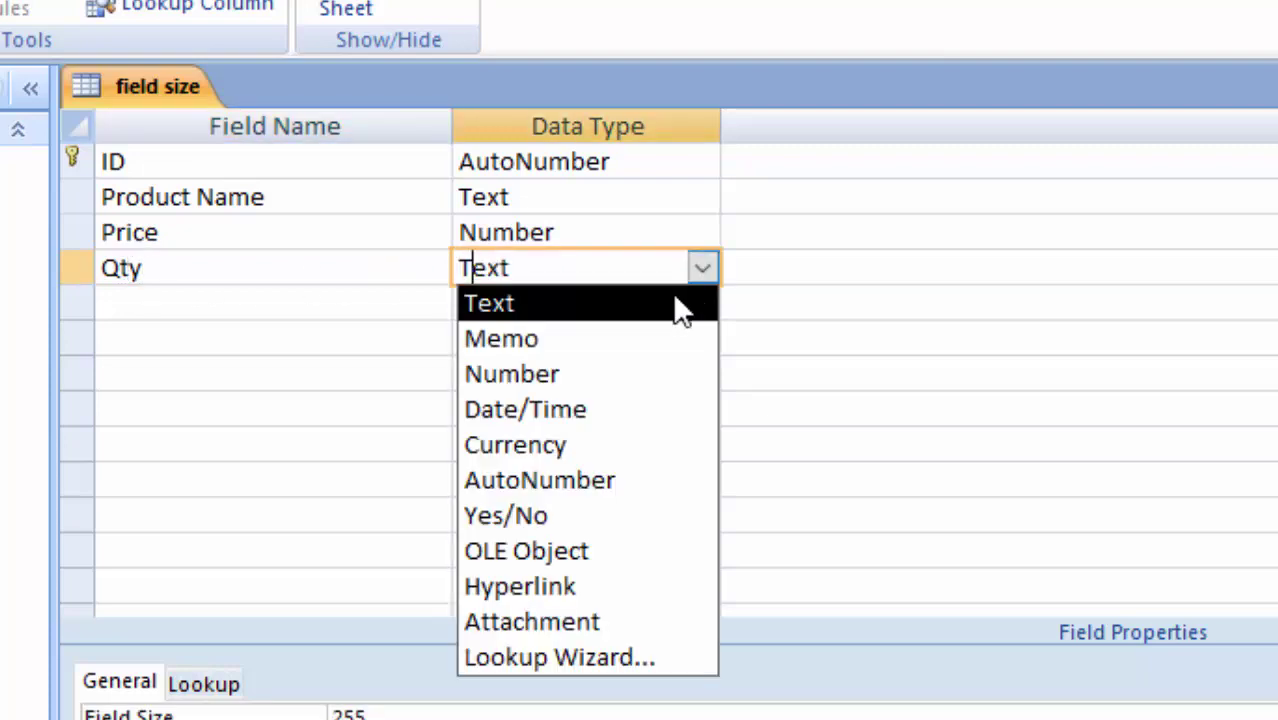
left_click(590, 360)
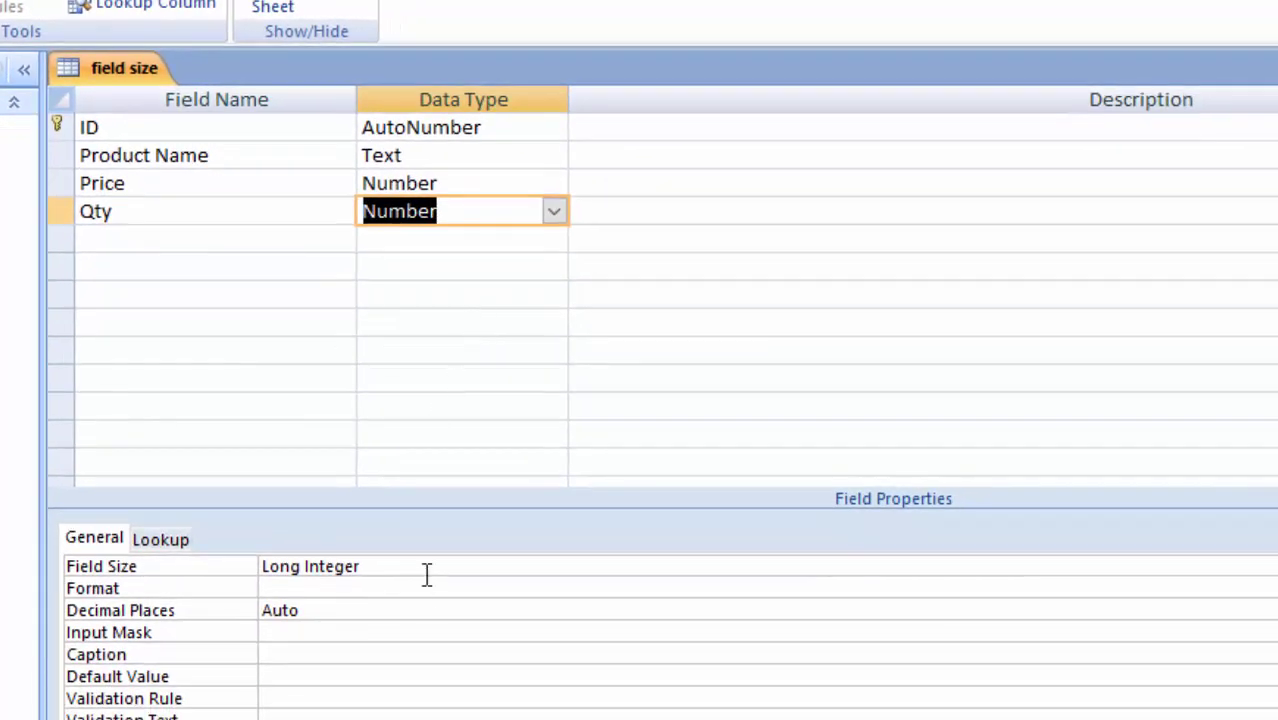
- Set the Qty Field Size to Decimal with Scale 3
left_click(479, 566)
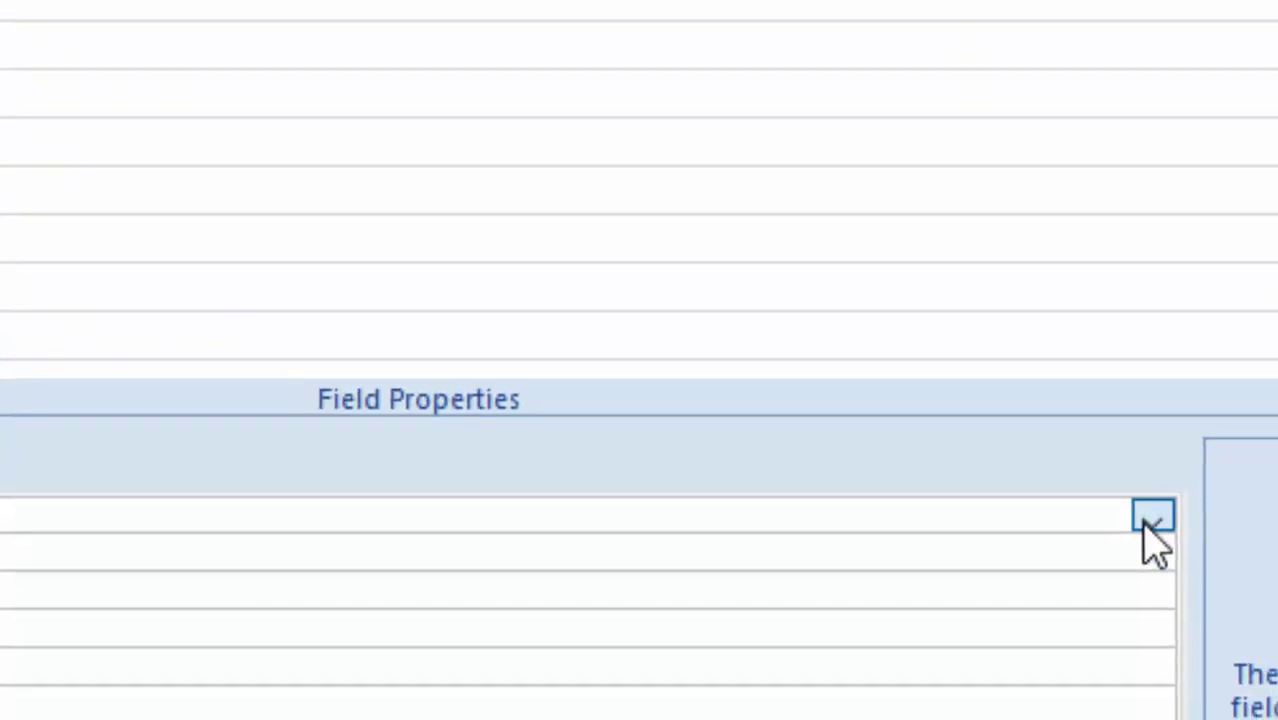
left_click(1150, 522)
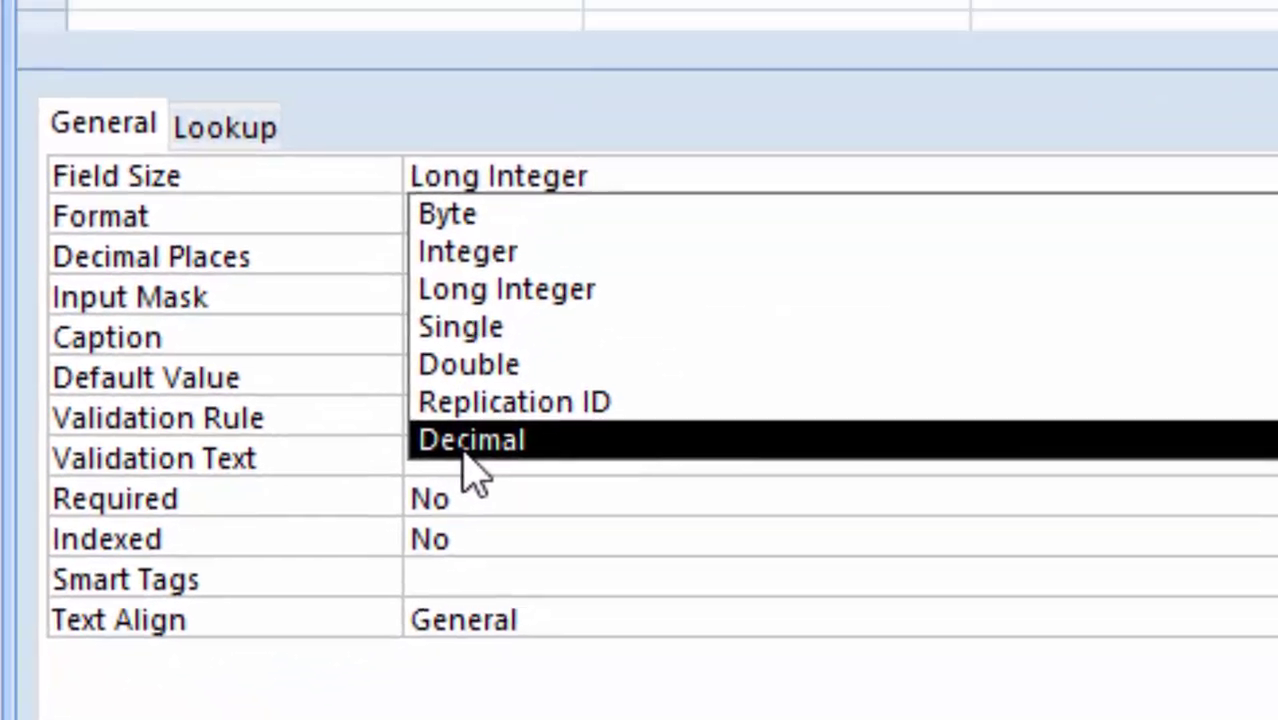
left_click(376, 443)
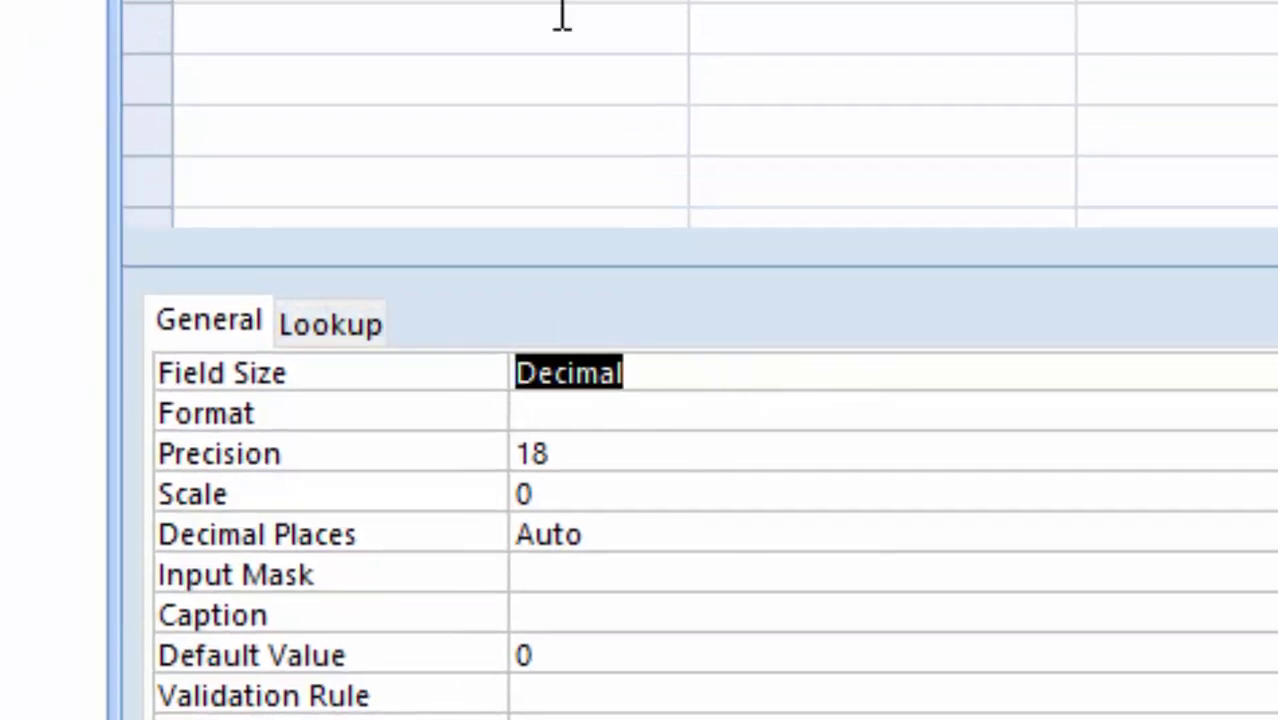
left_click(574, 416)
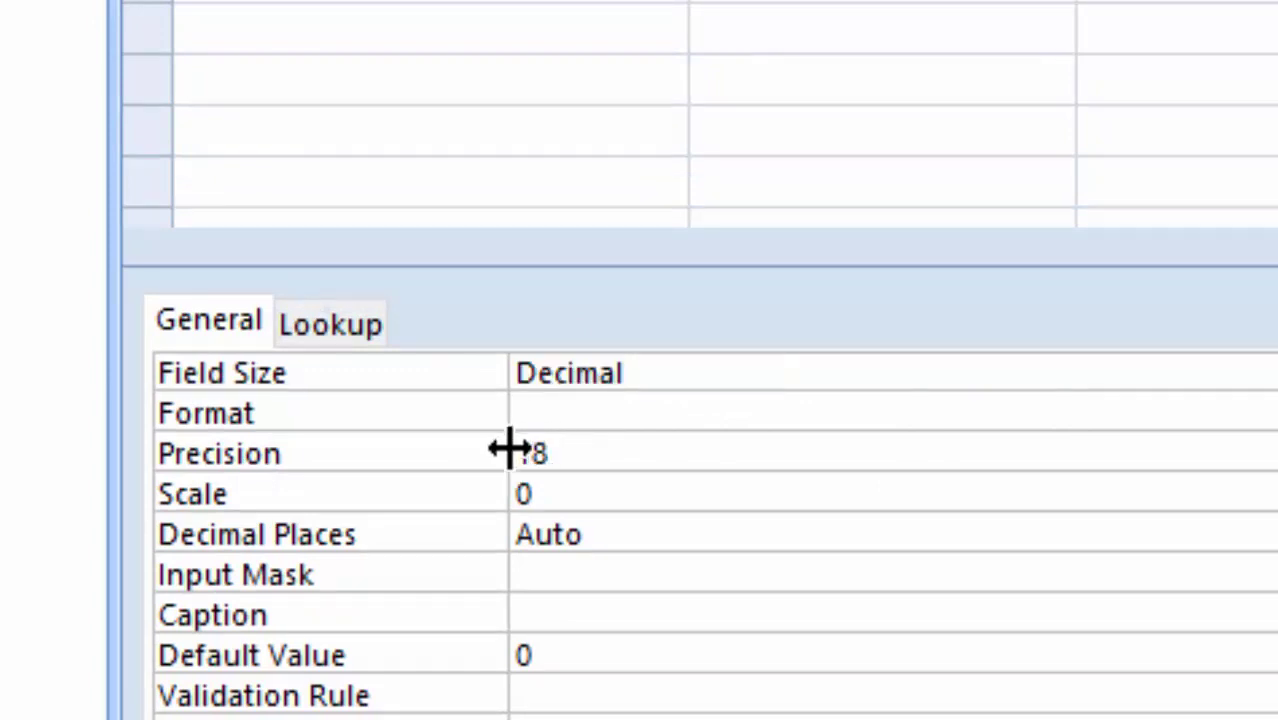
left_click(547, 497)
key("BackSpace")
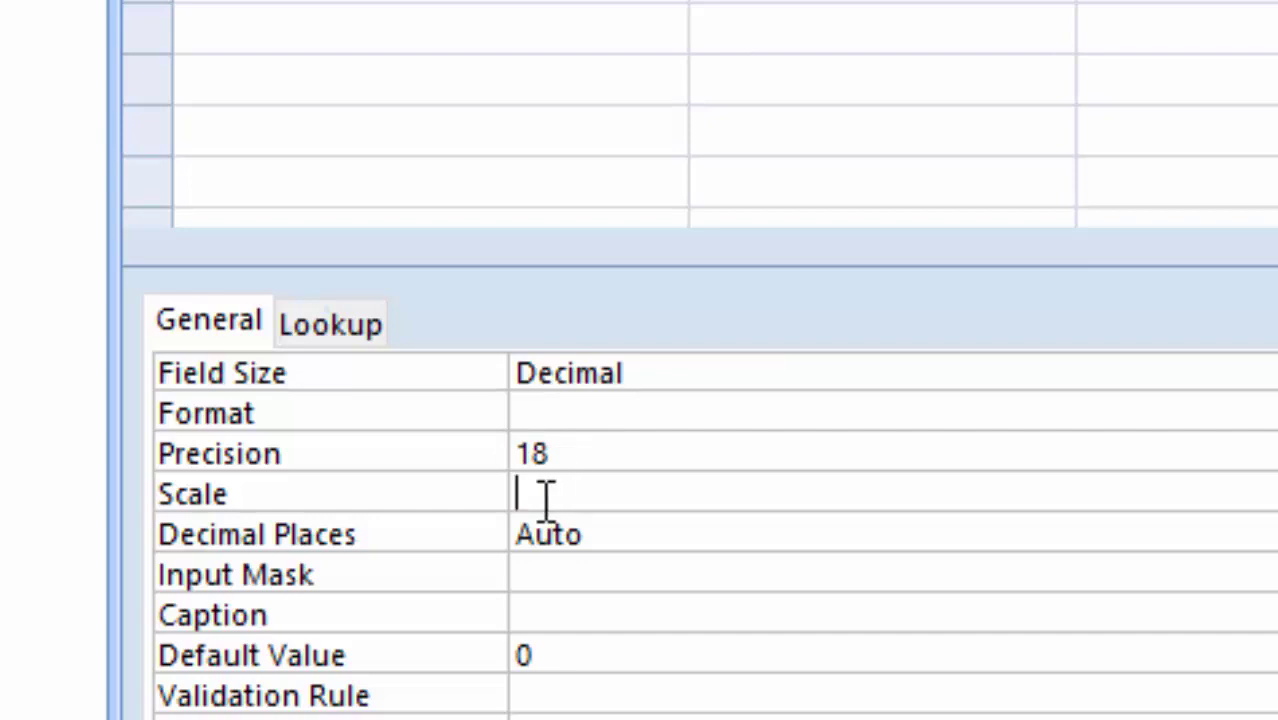
type("3")
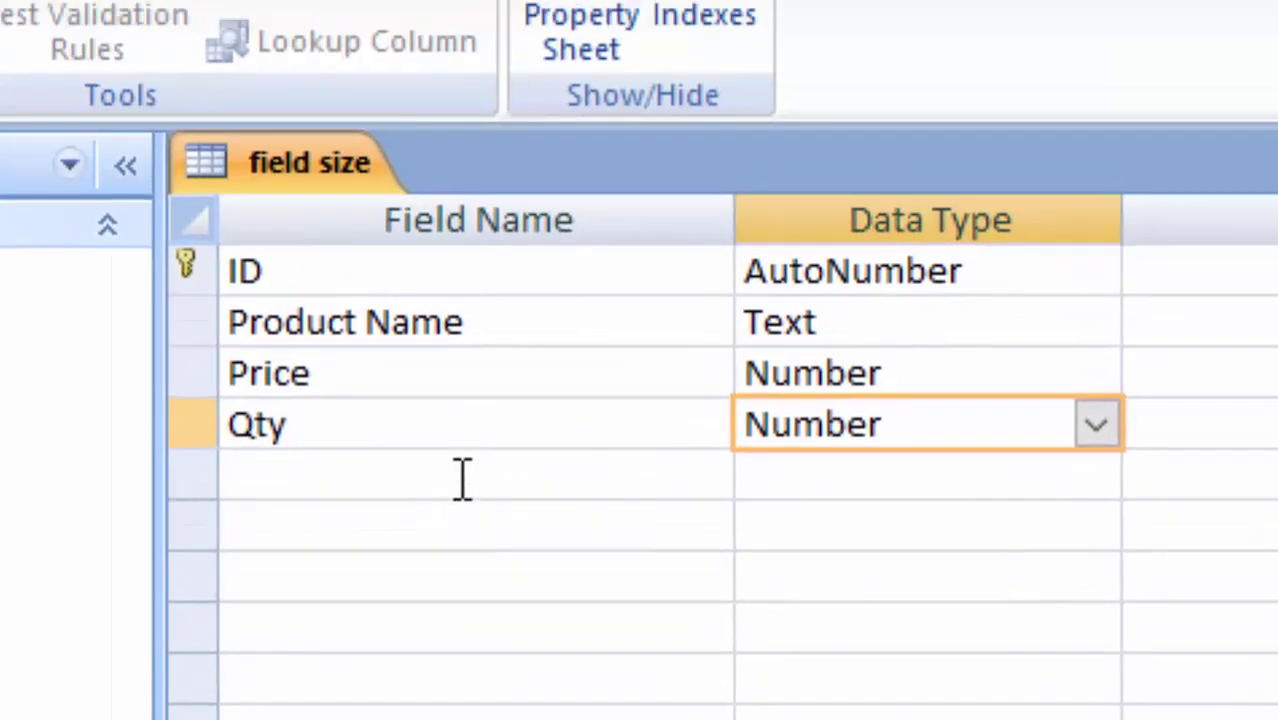
- Add an 'Amount' field with the Number data type
left_click(463, 480)
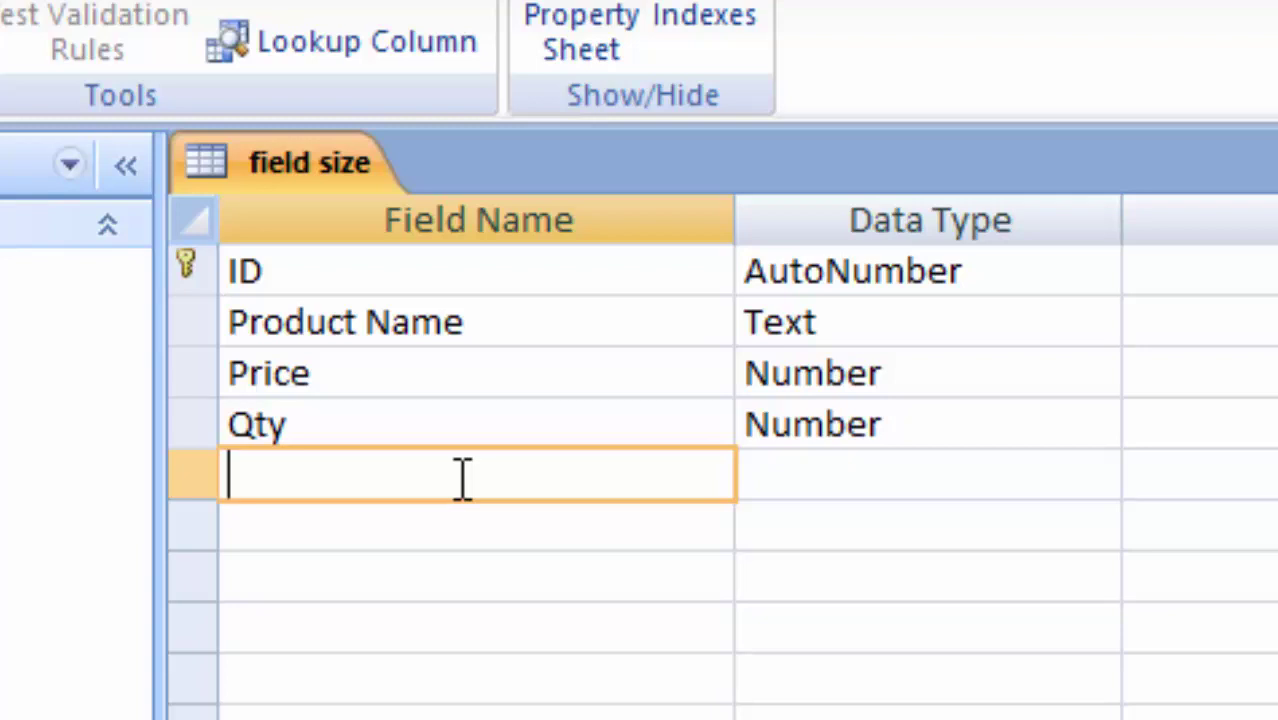
type("Amo")
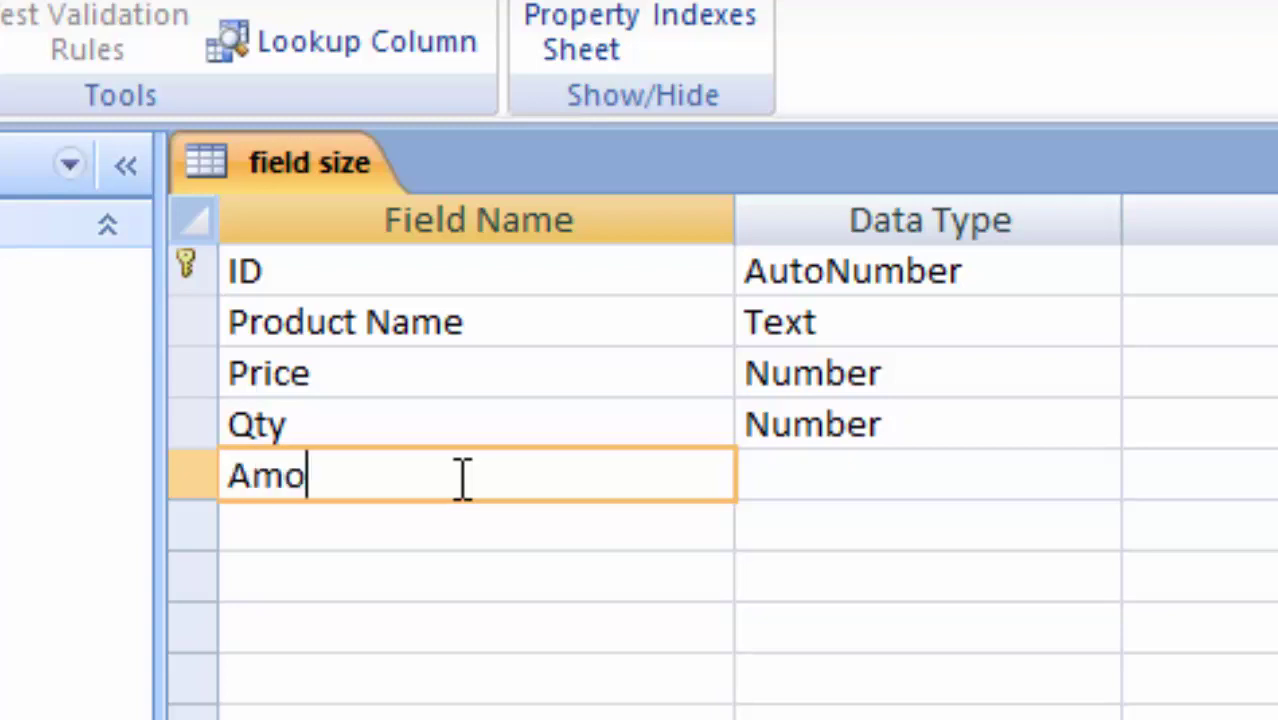
type("unt")
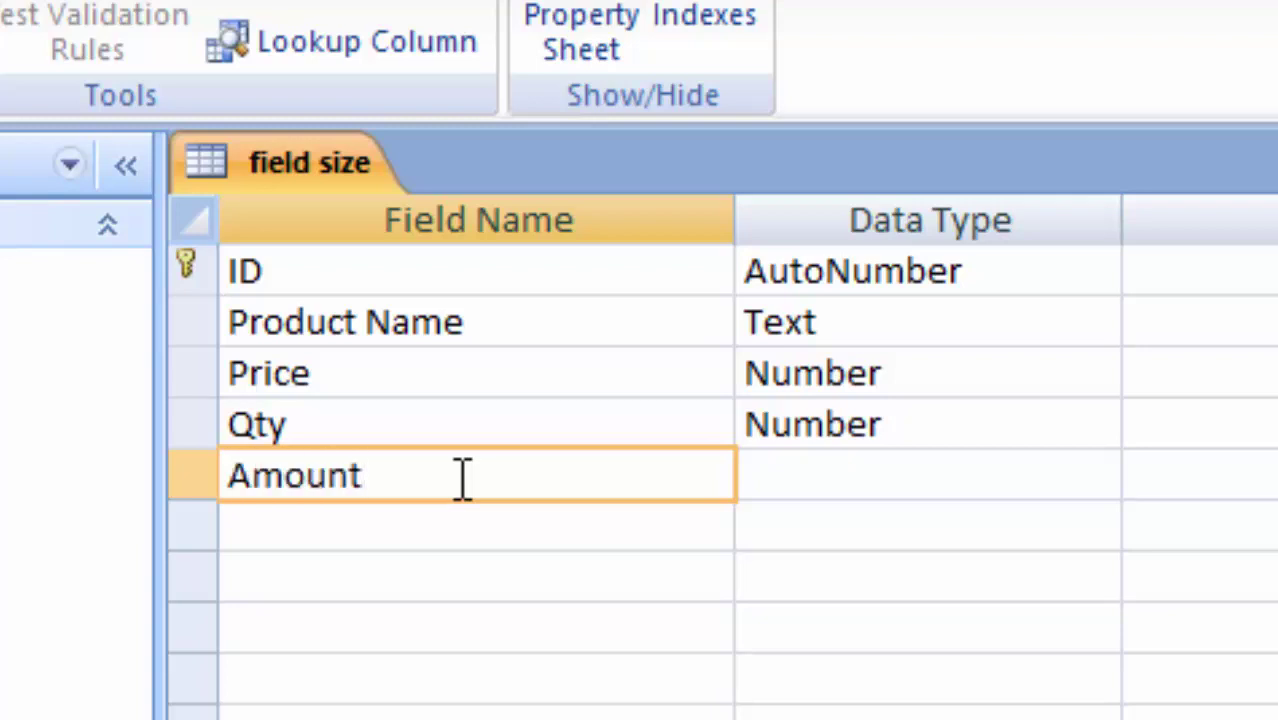
left_click(933, 475)
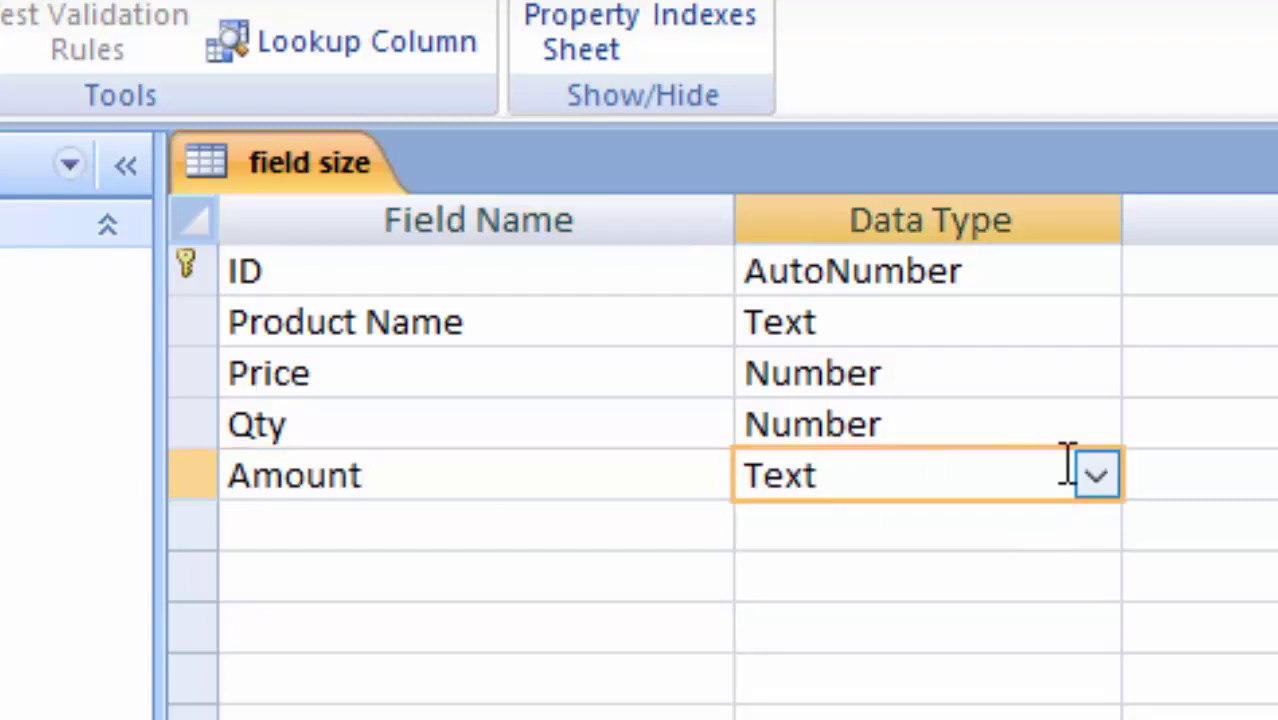
left_click(1097, 476)
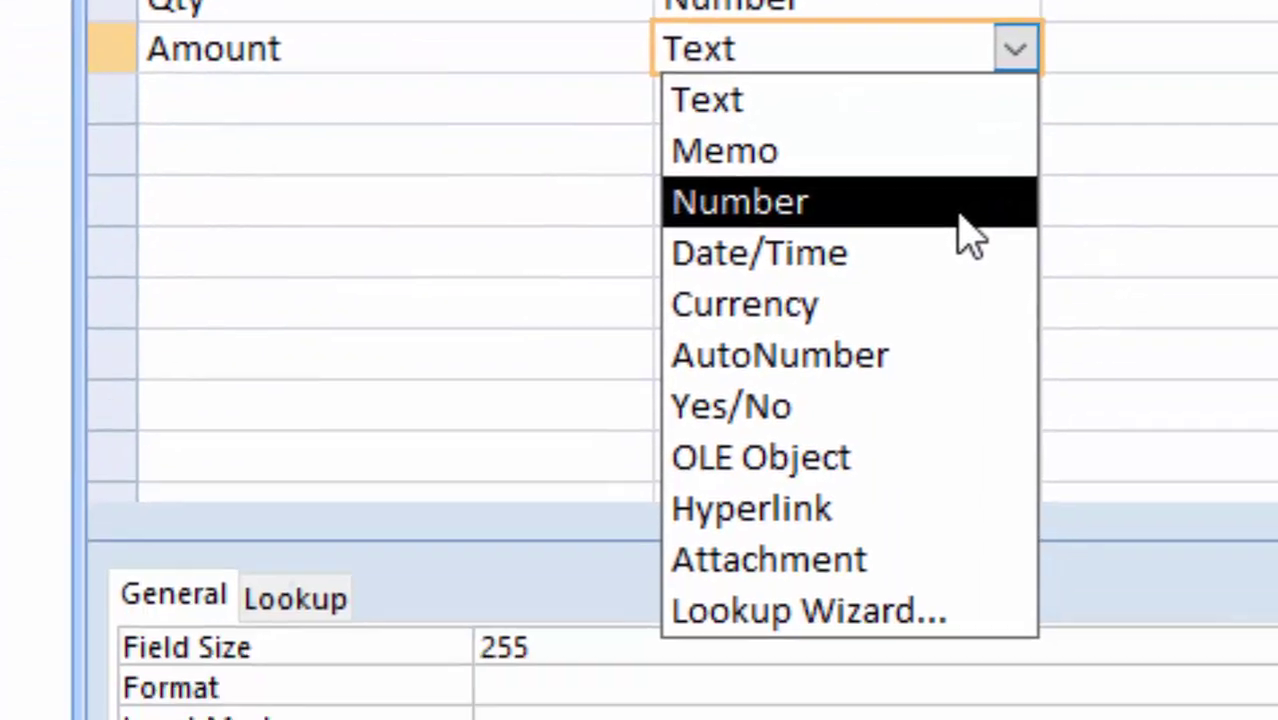
left_click(962, 216)
- Give Amount Decimal size with Scale 3, then save the table and view its datasheet
left_click(745, 405)
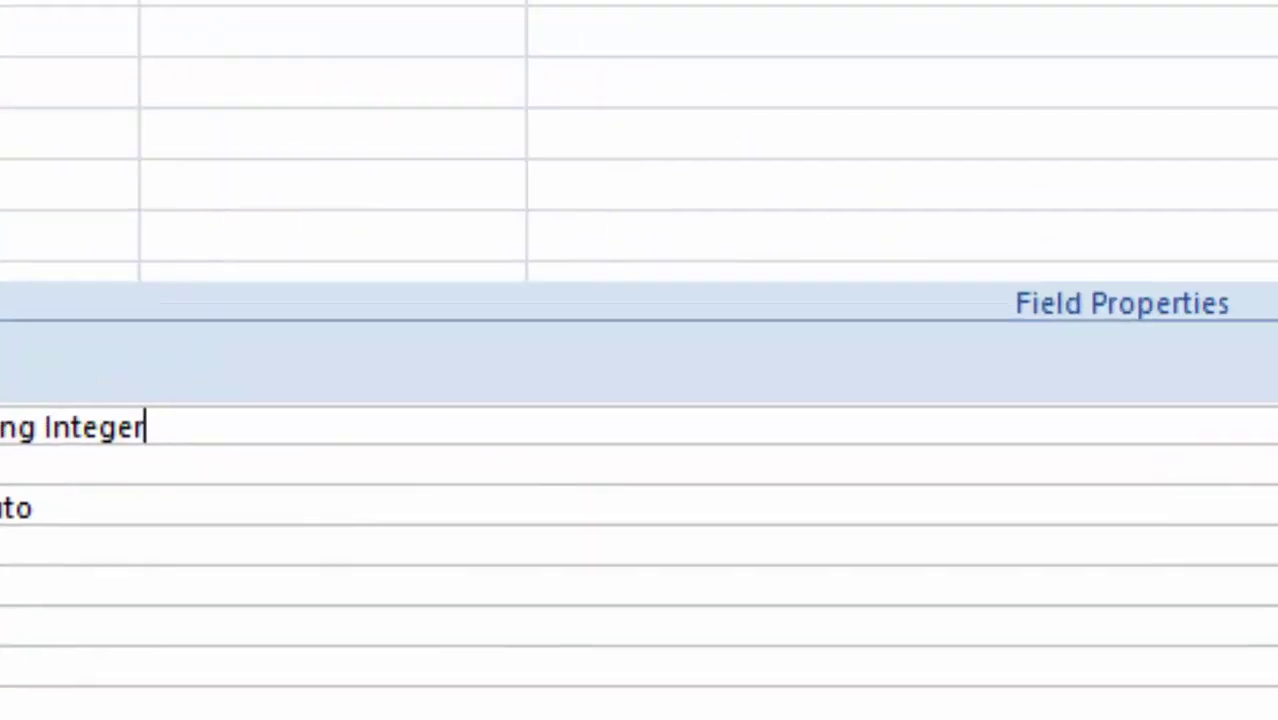
left_click(1097, 477)
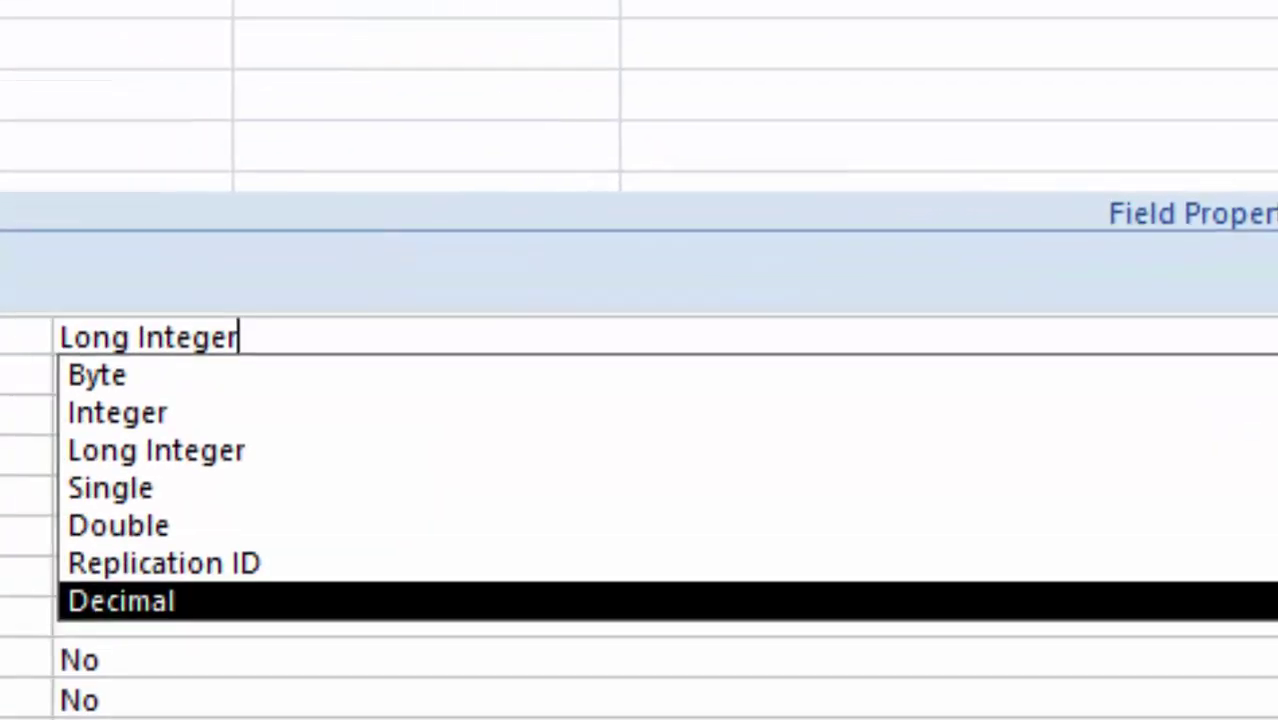
left_click(1250, 600)
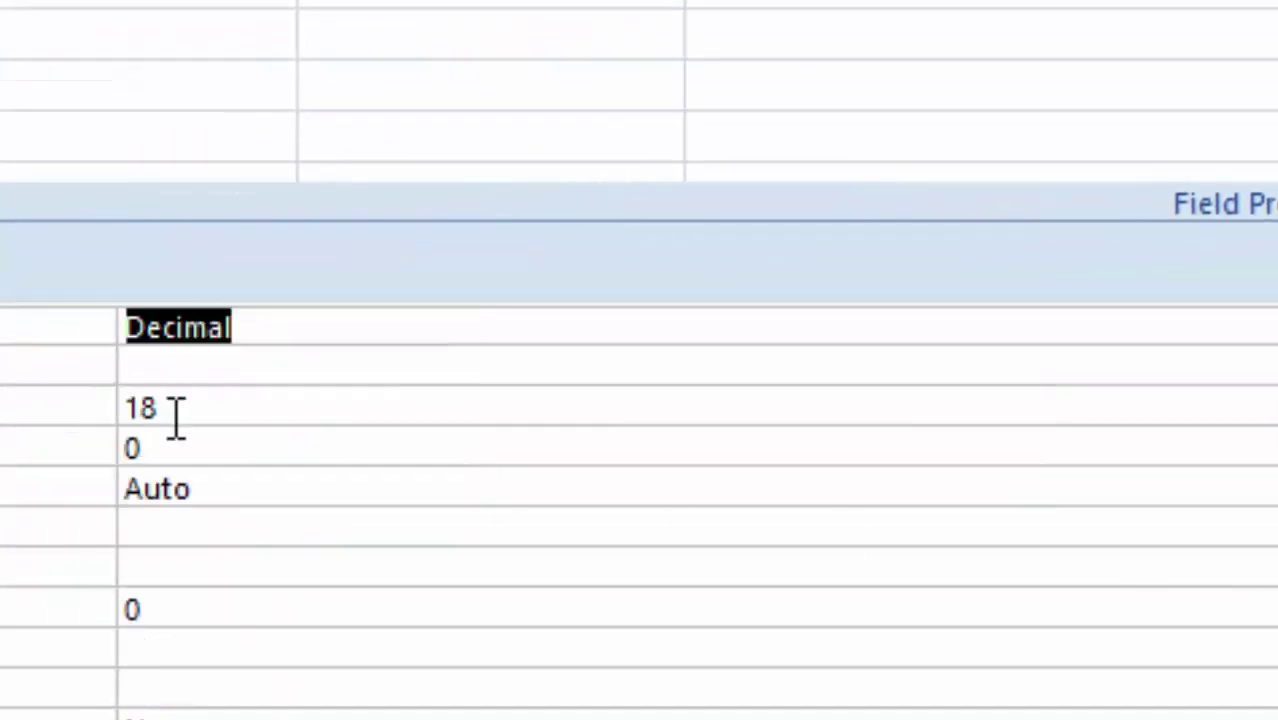
left_click(154, 446)
key("BackSpace")
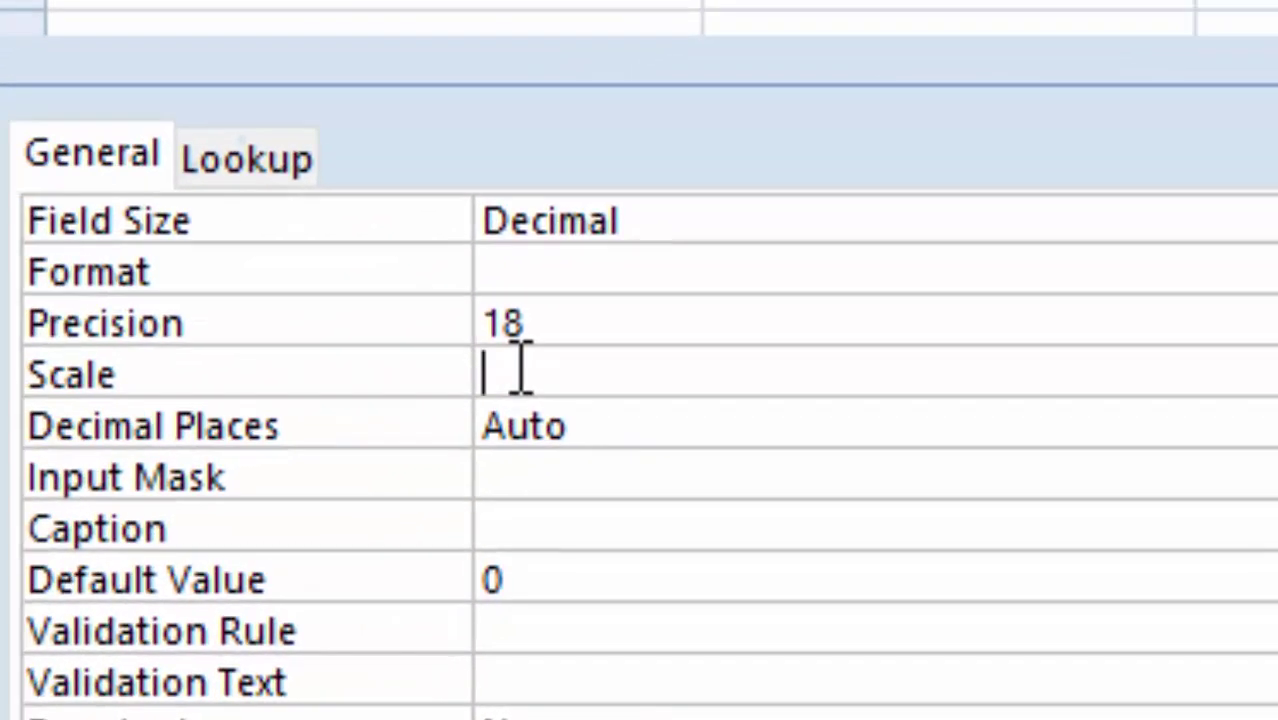
type("3")
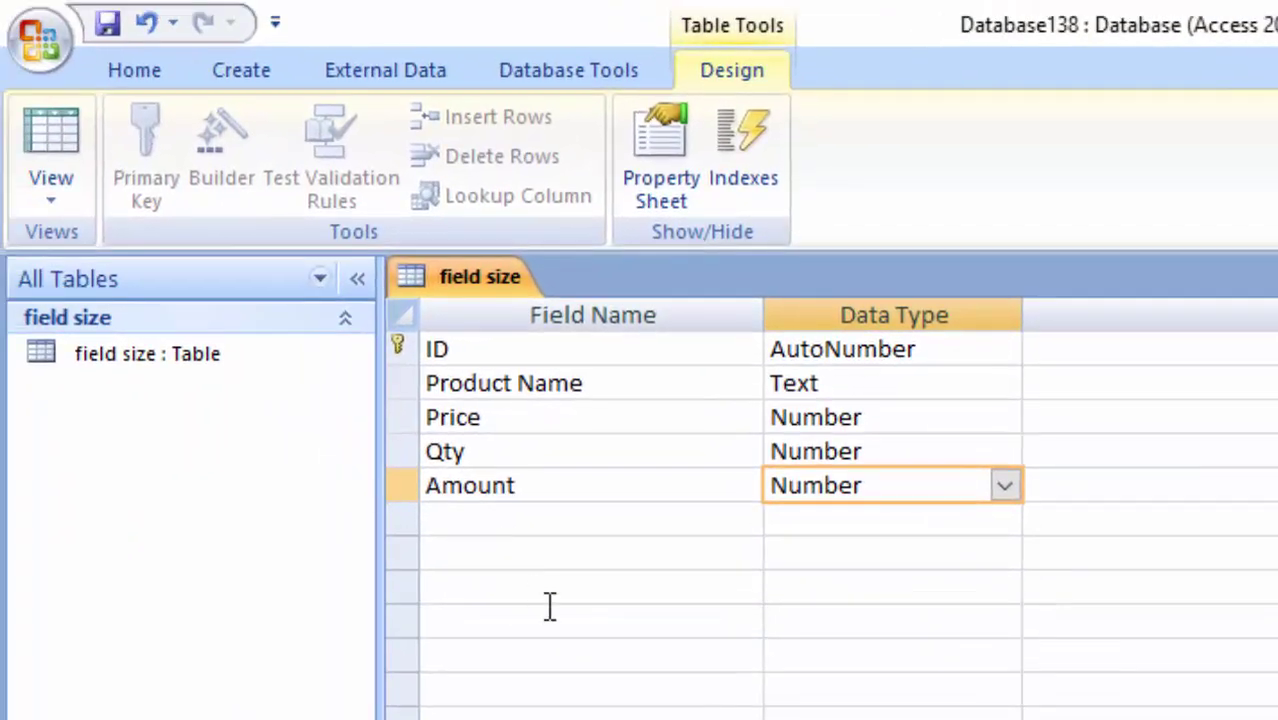
left_click(36, 125)
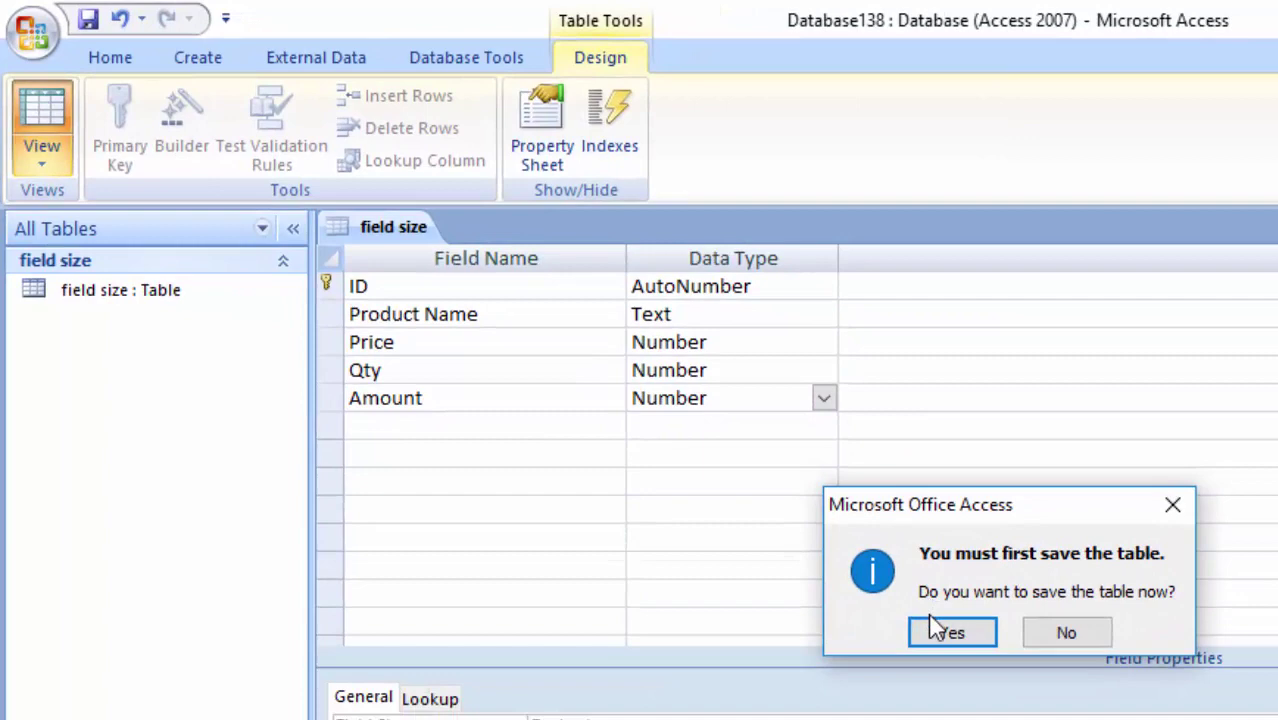
left_click(945, 632)
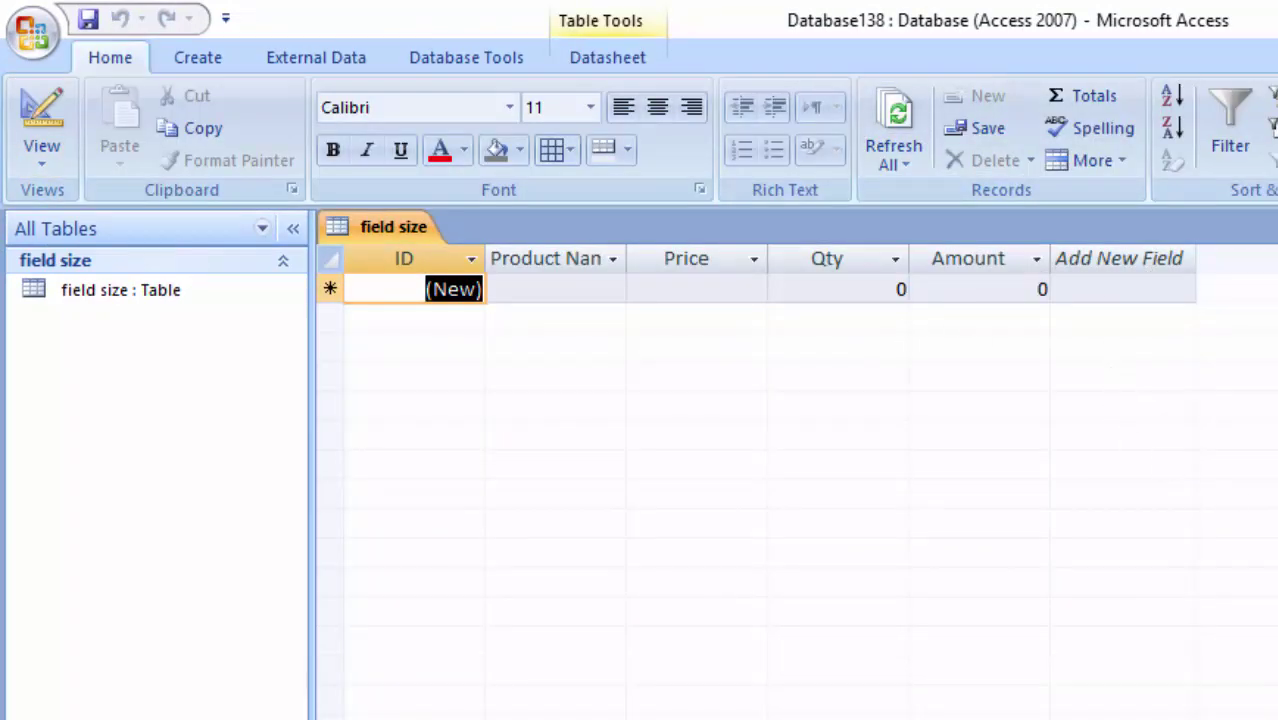
- Start a new query design based on the 'field size' table
left_click(180, 52)
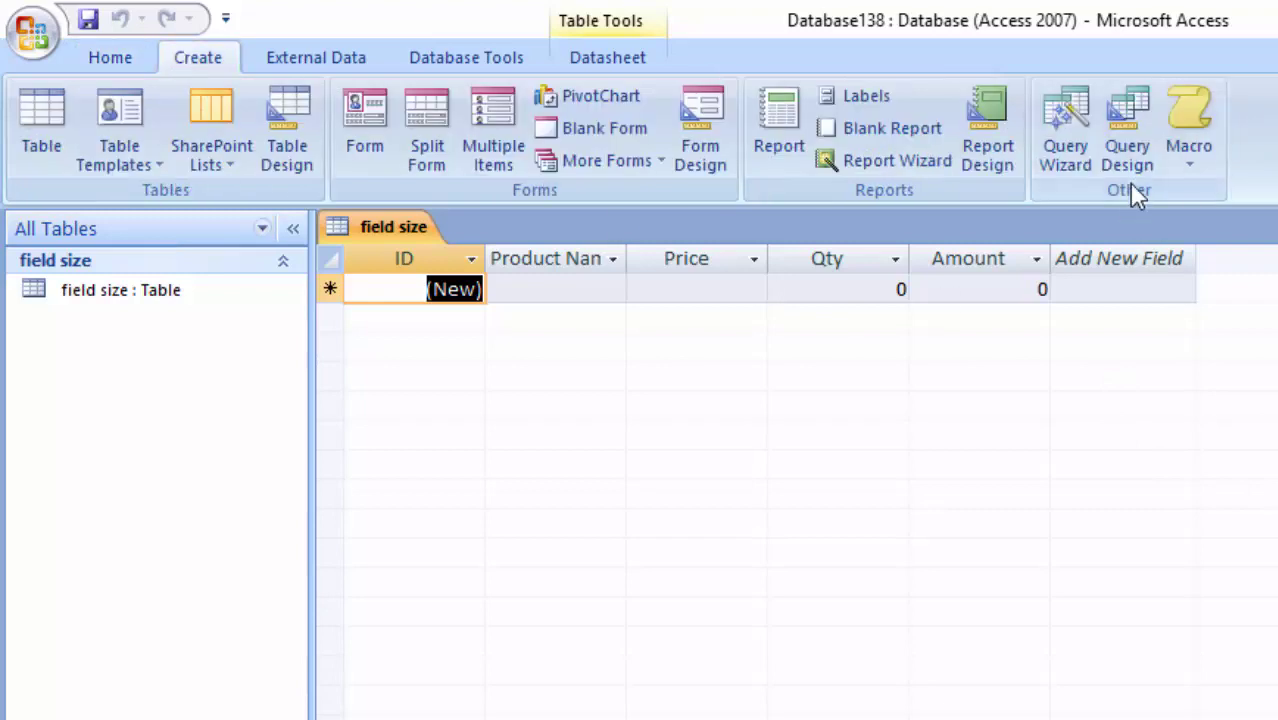
left_click(1120, 150)
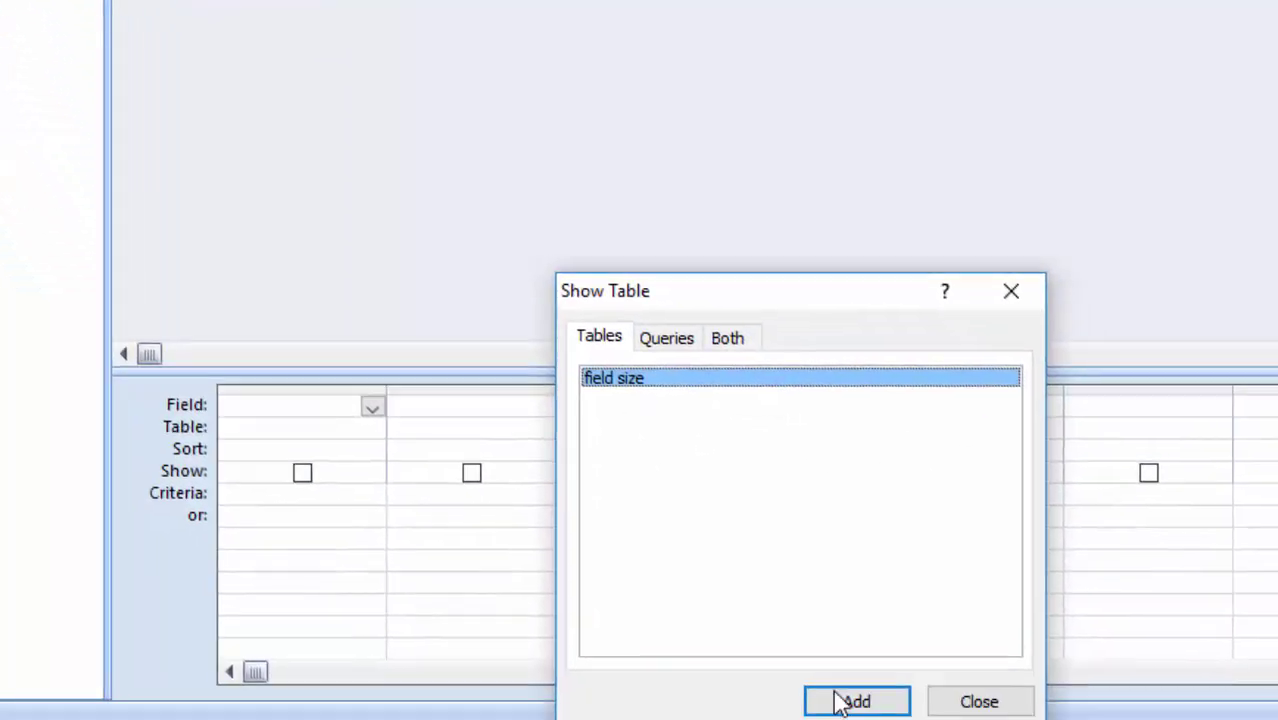
left_click(895, 702)
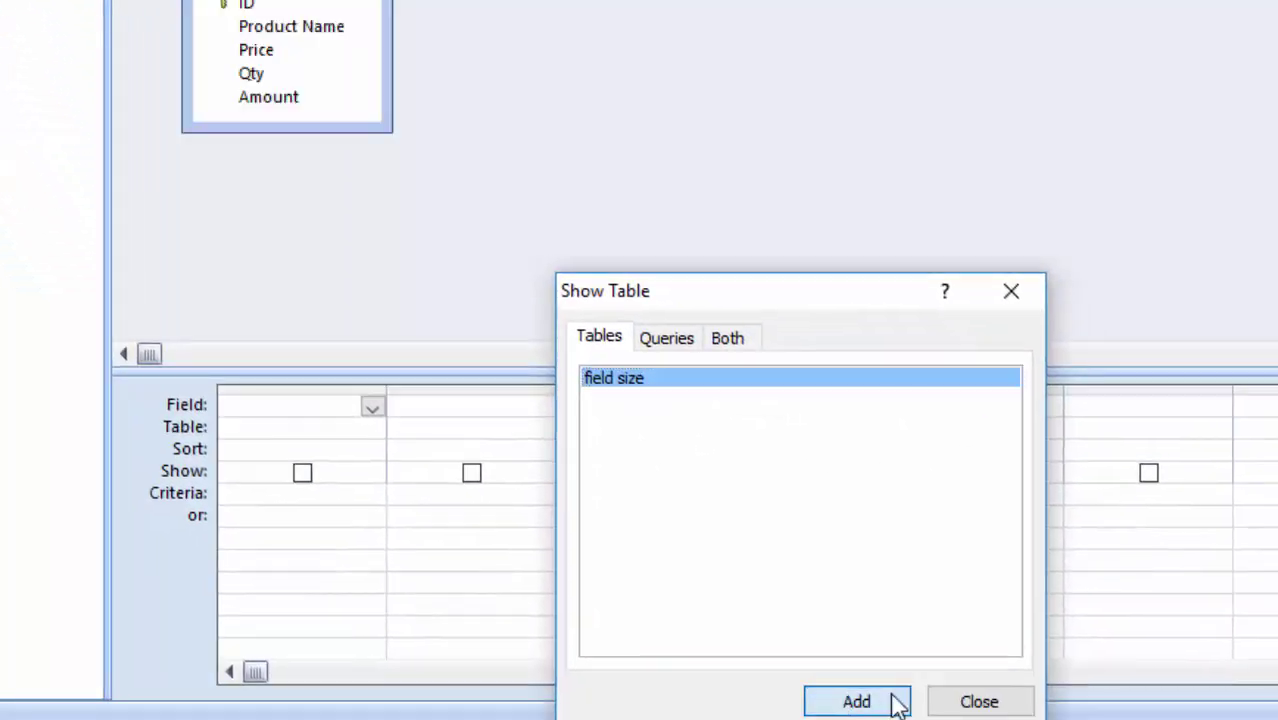
left_click(979, 702)
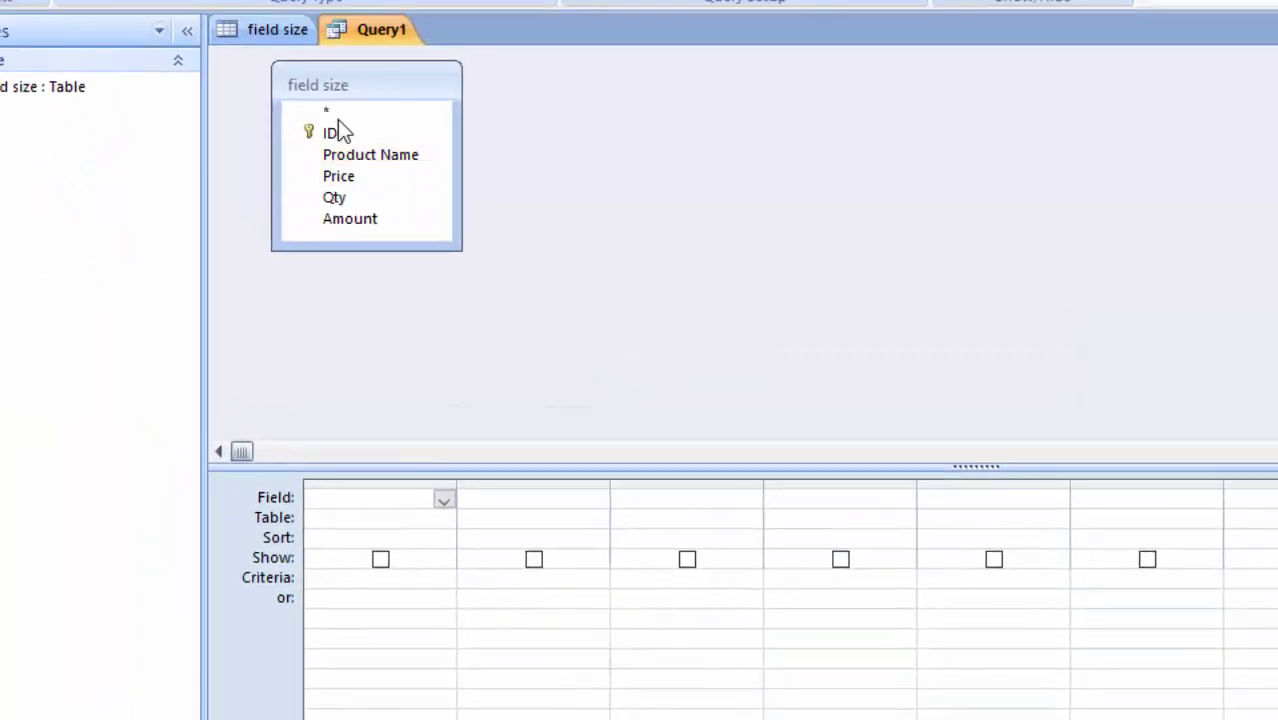
- Add ID, Product Name, Price, Qty and Amount to the query grid
double_click(340, 132)
left_click(355, 155)
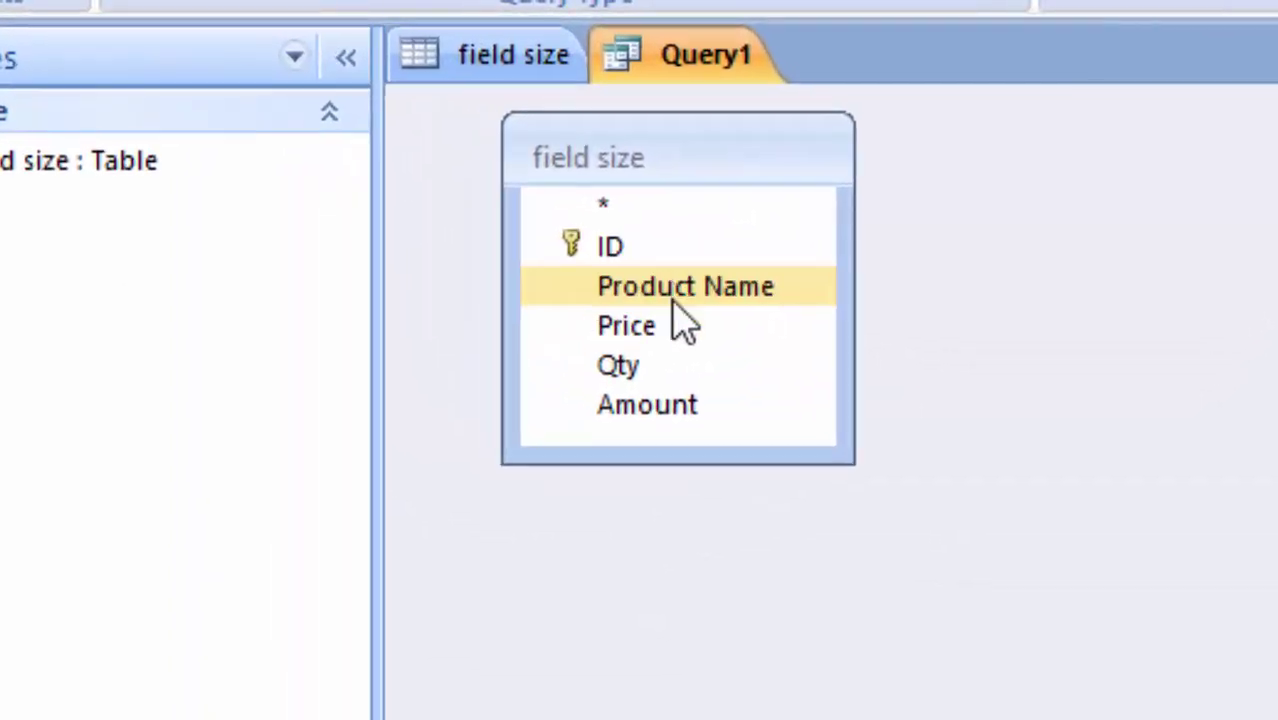
double_click(680, 330)
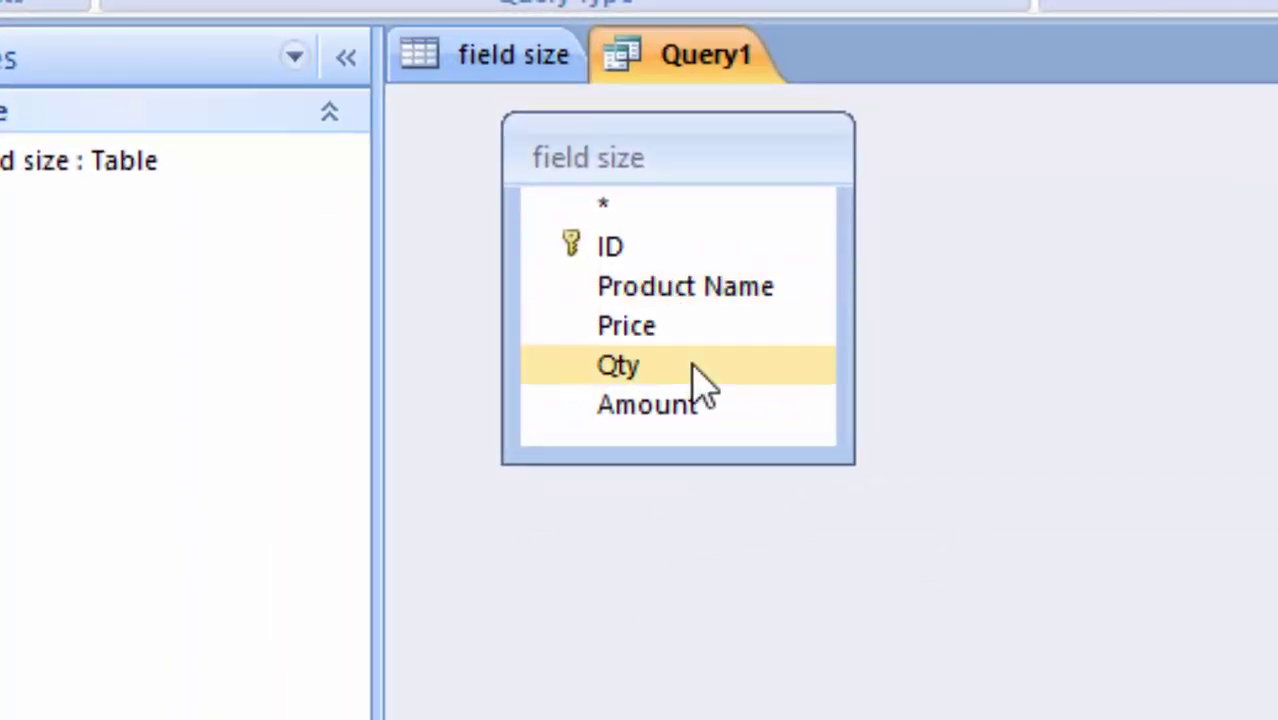
double_click(693, 366)
double_click(697, 405)
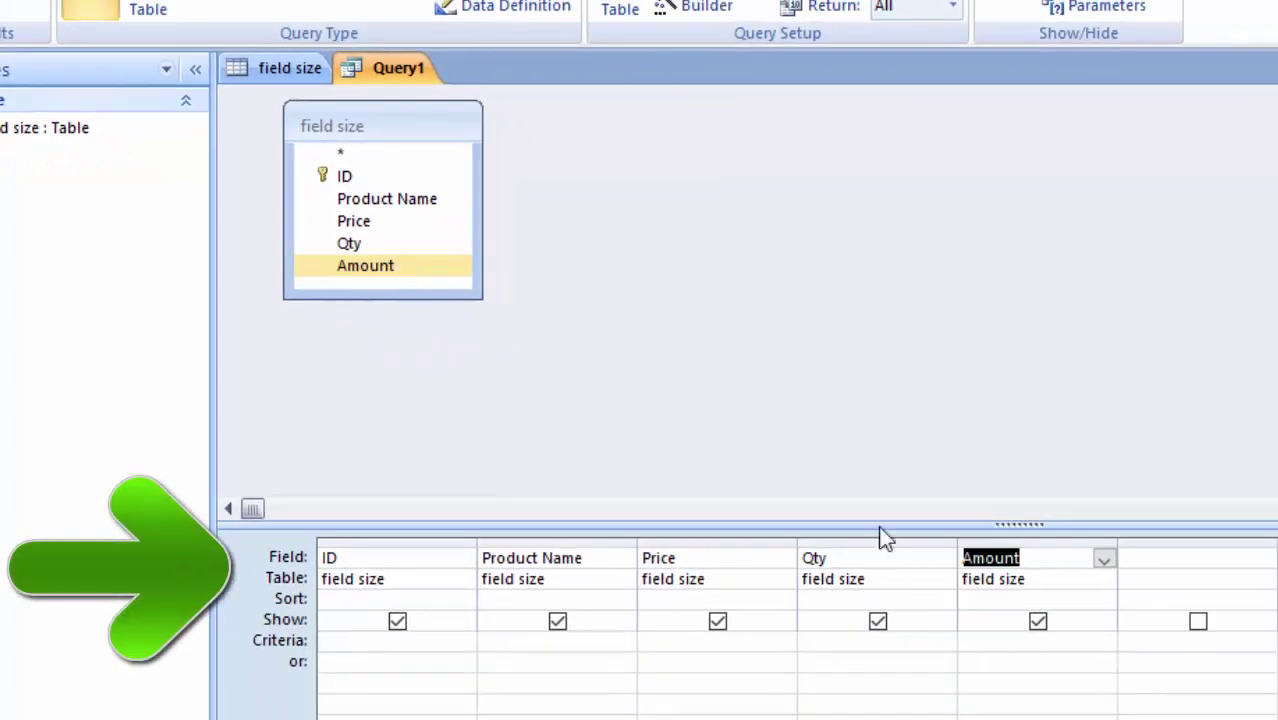
left_click(1046, 557)
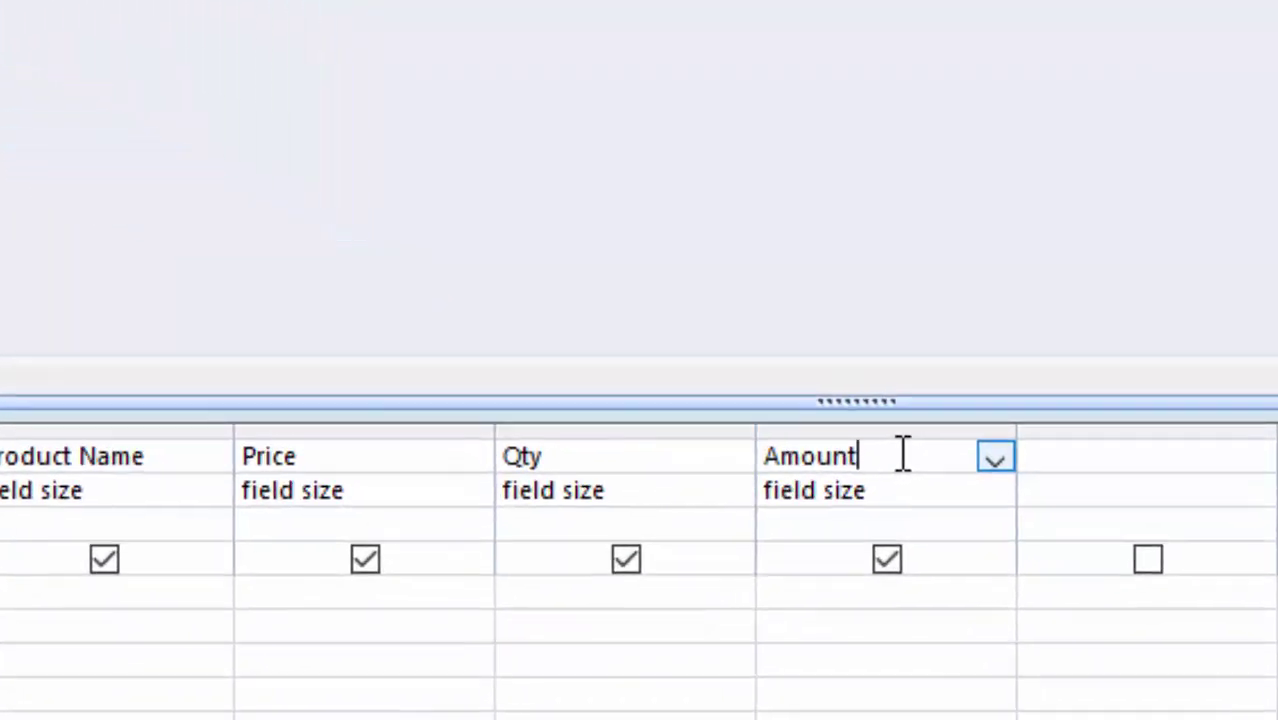
- Change the Amount column to the expression Amount:[Price]*Qty using the Zoom box
right_click(903, 455)
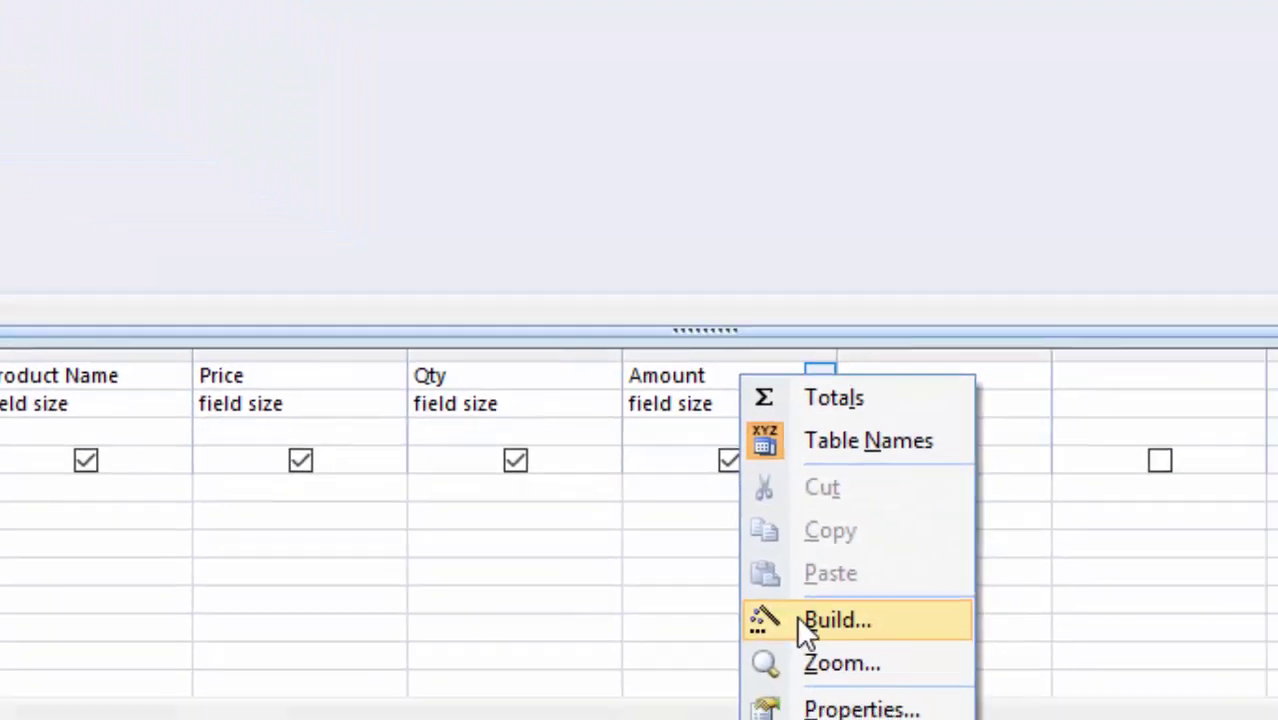
left_click(779, 638)
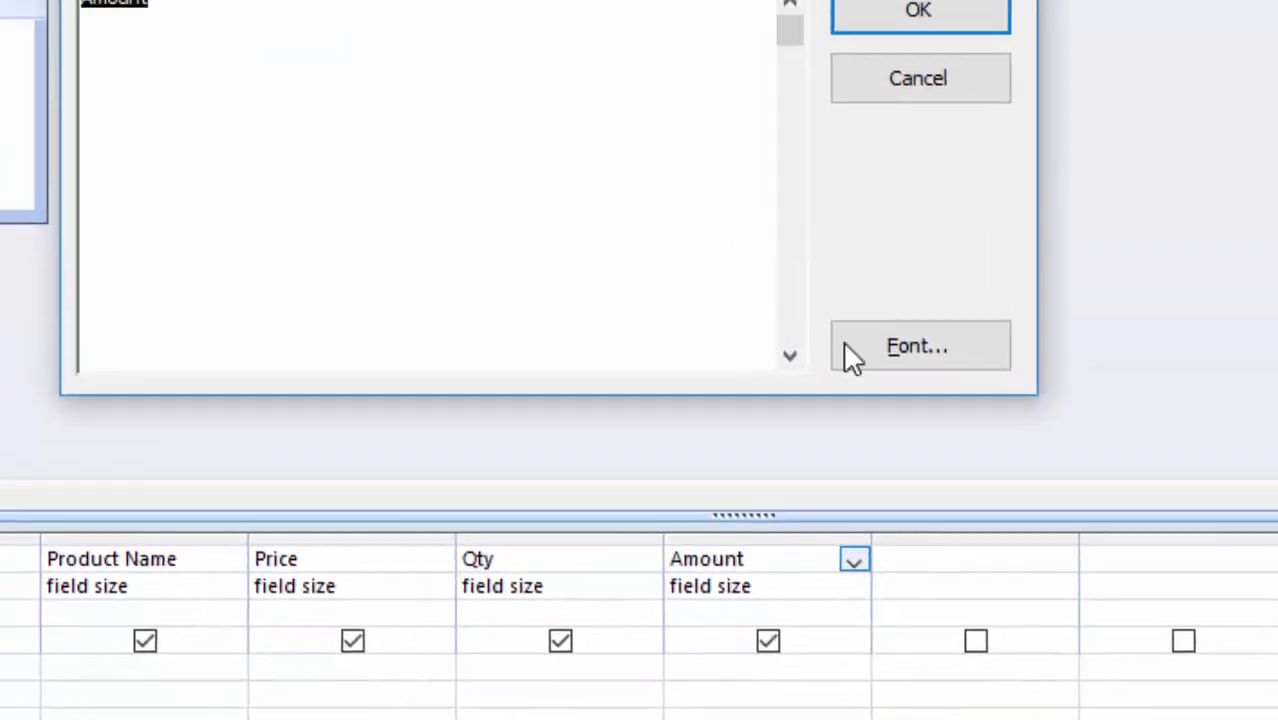
left_click(331, 165)
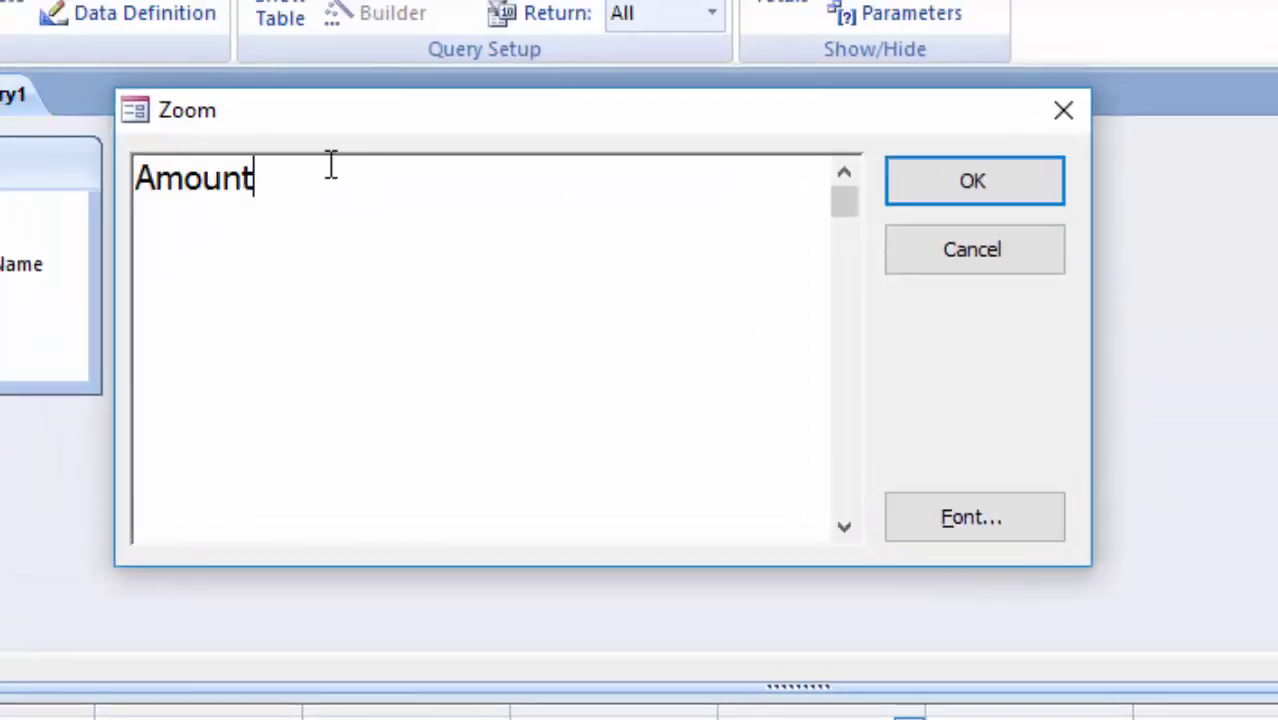
type(":[P")
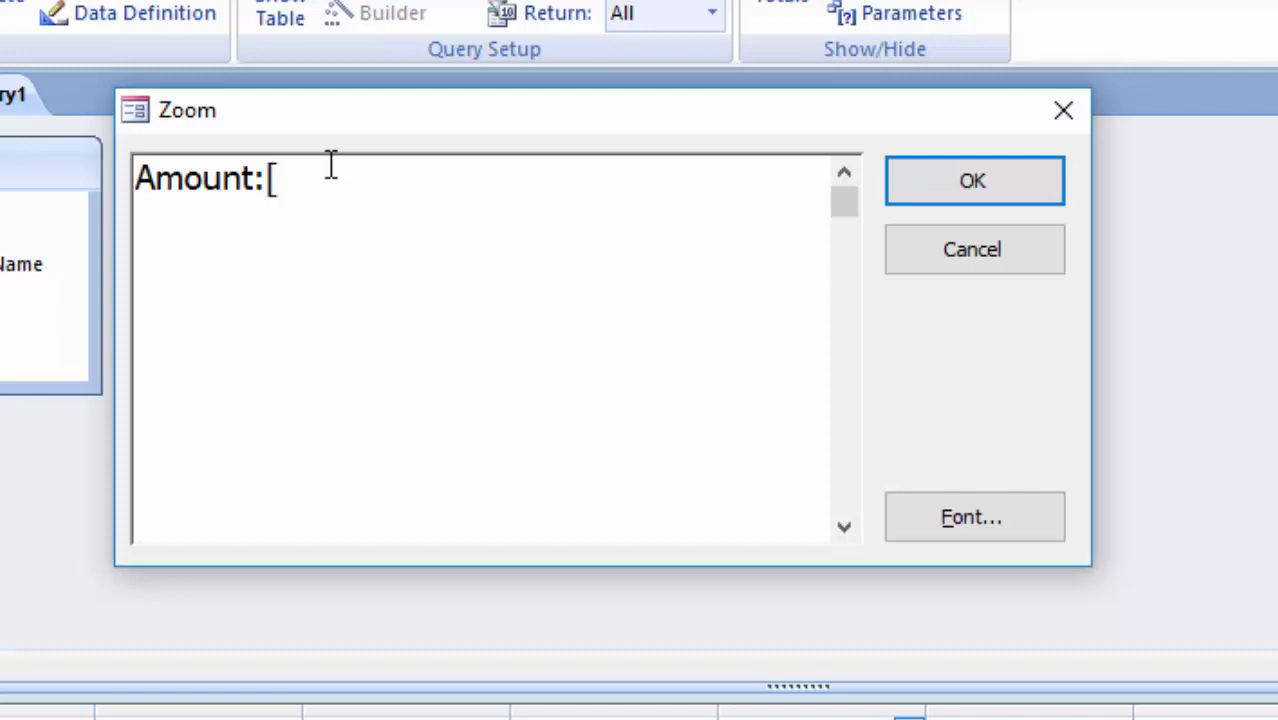
type("rice]*")
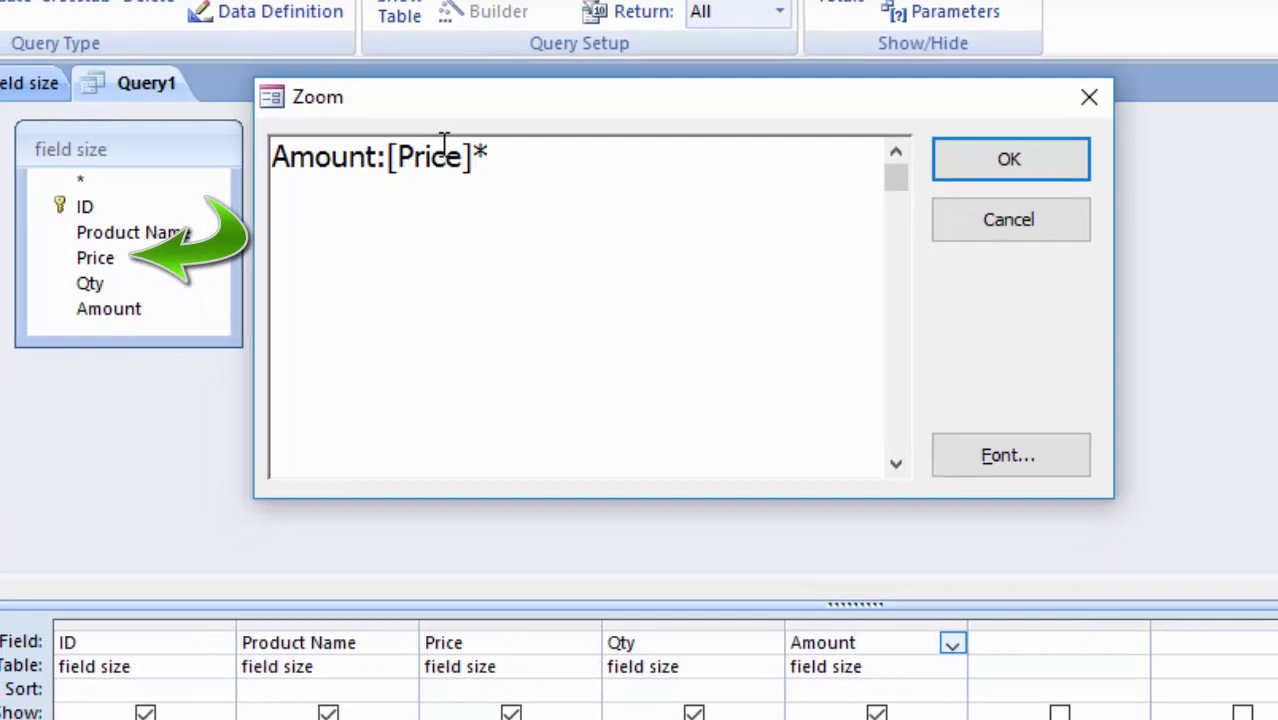
type("Qty")
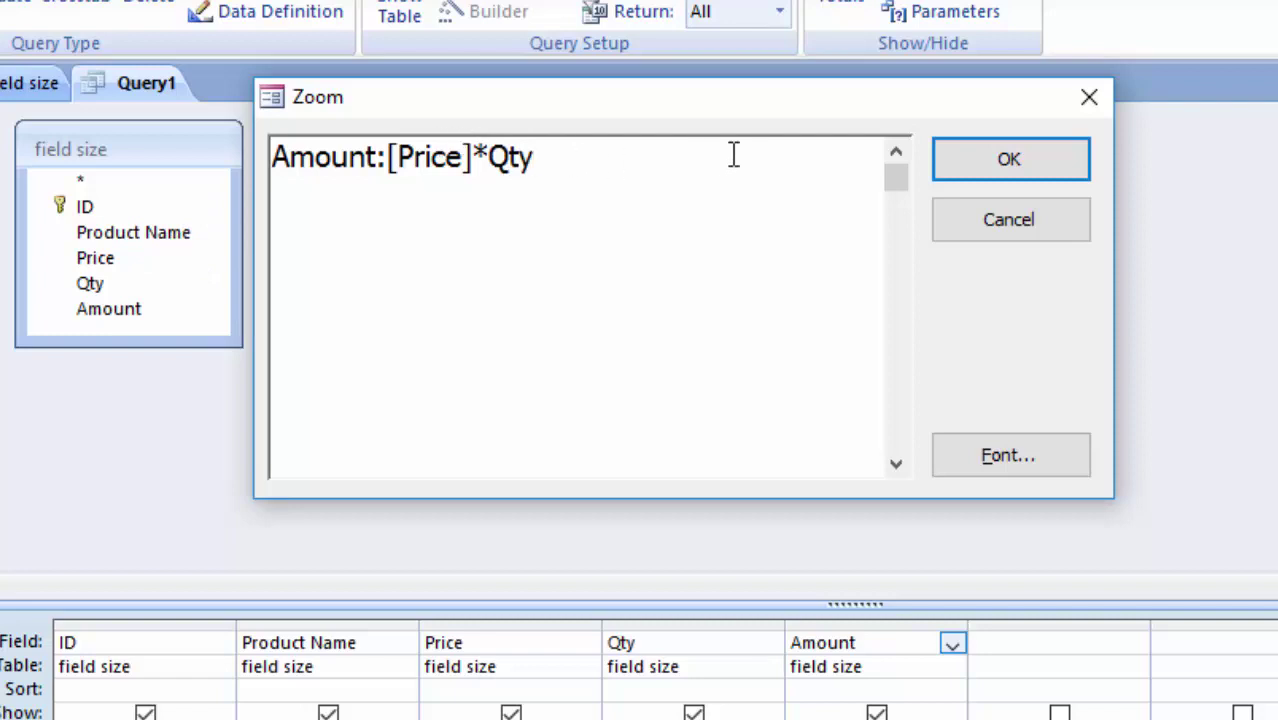
left_click(957, 158)
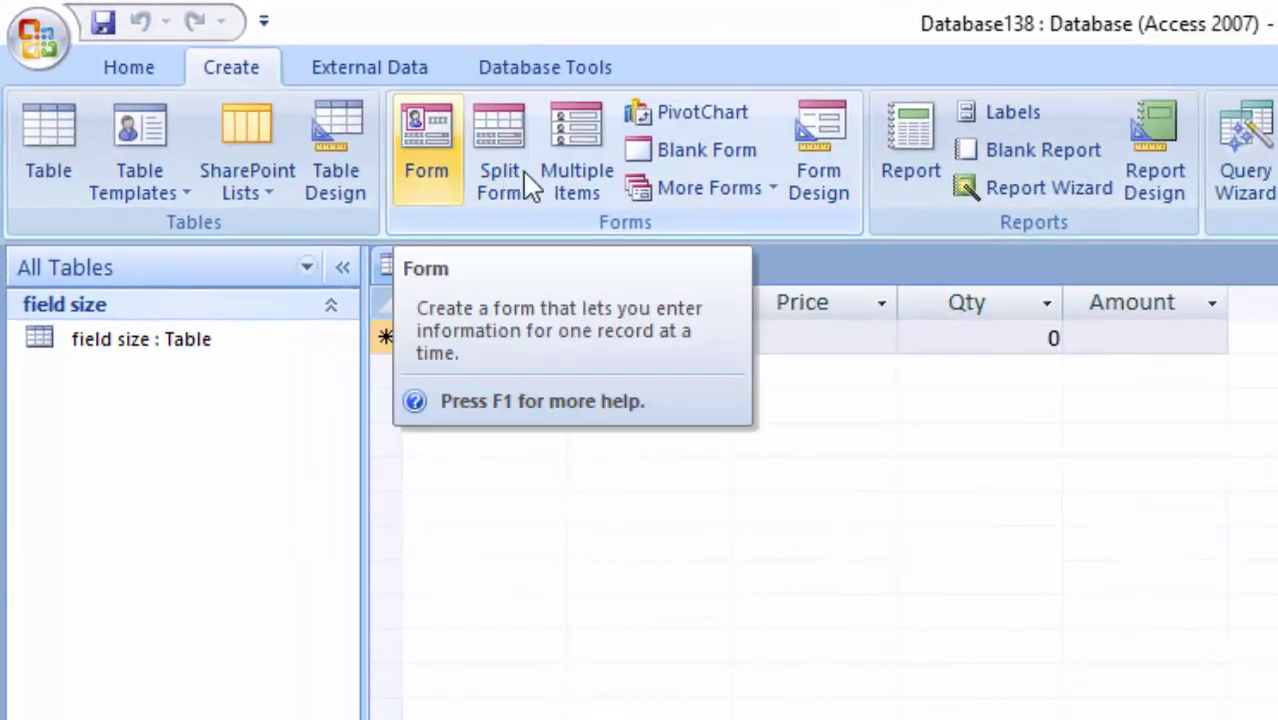
- Launch the Form Wizard, saving the query as 'Software' when prompted
left_click(733, 195)
left_click(740, 287)
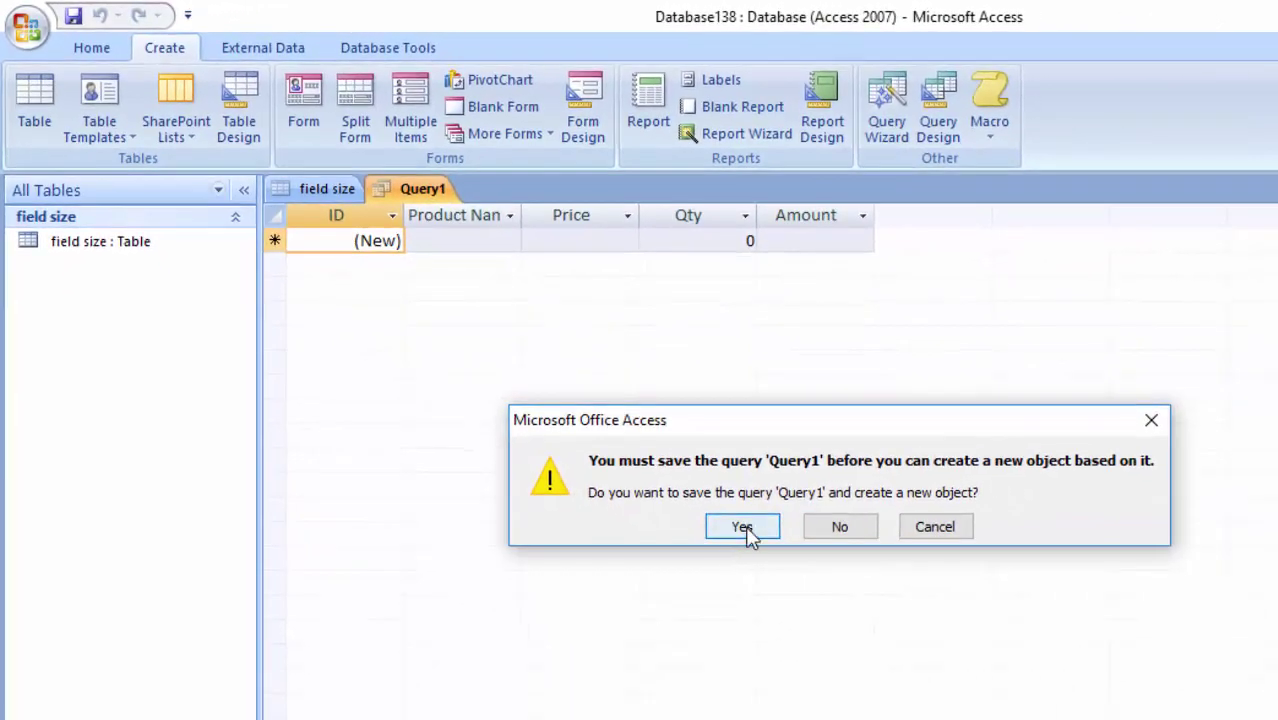
left_click(742, 527)
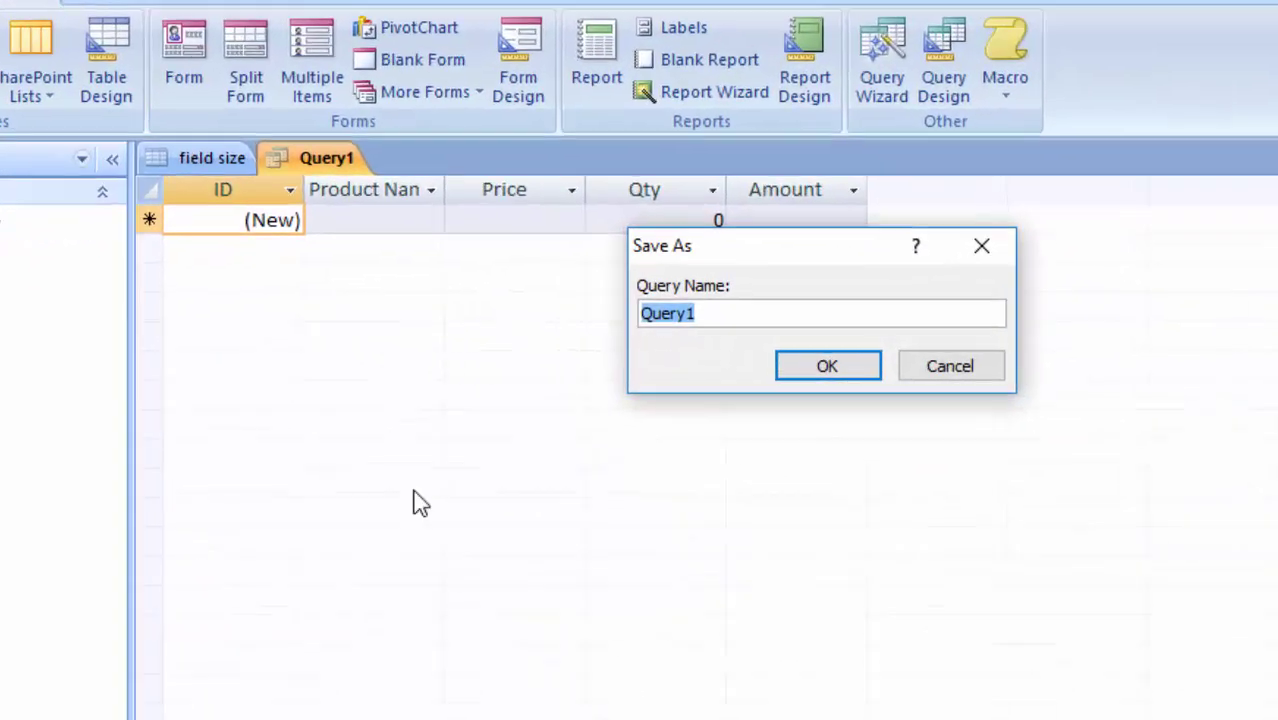
key("BackSpace")
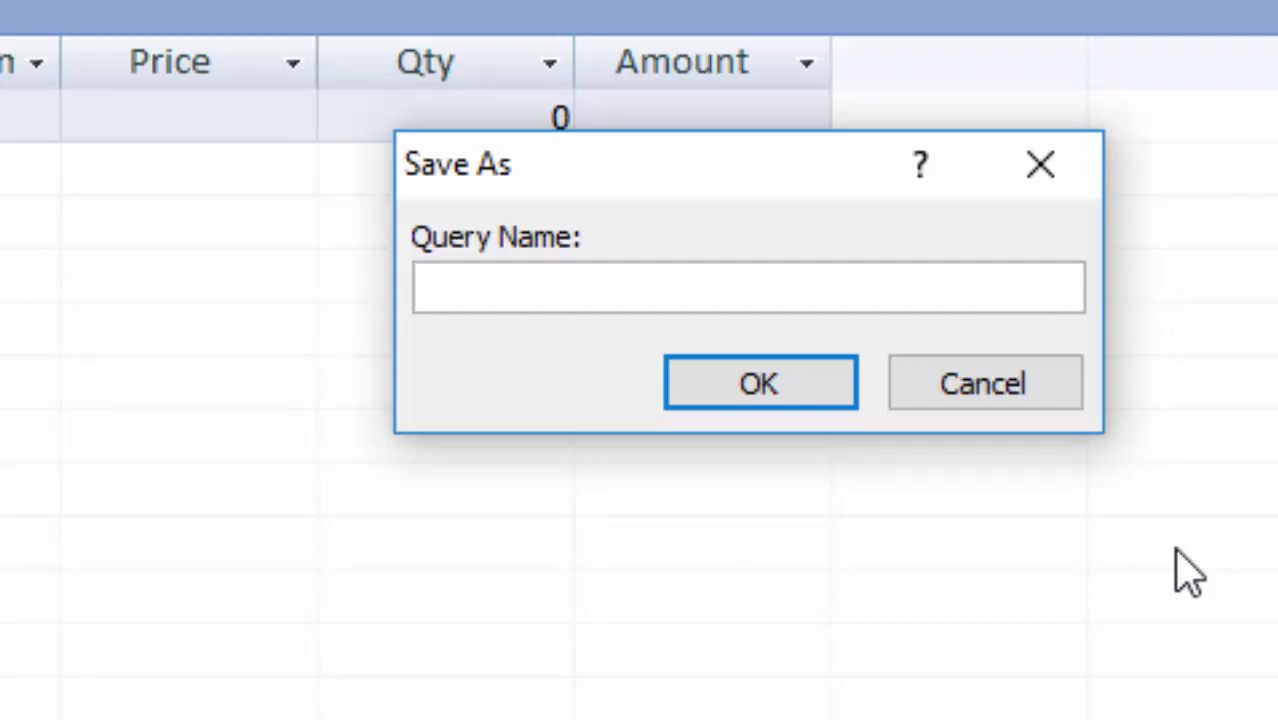
type("Soft")
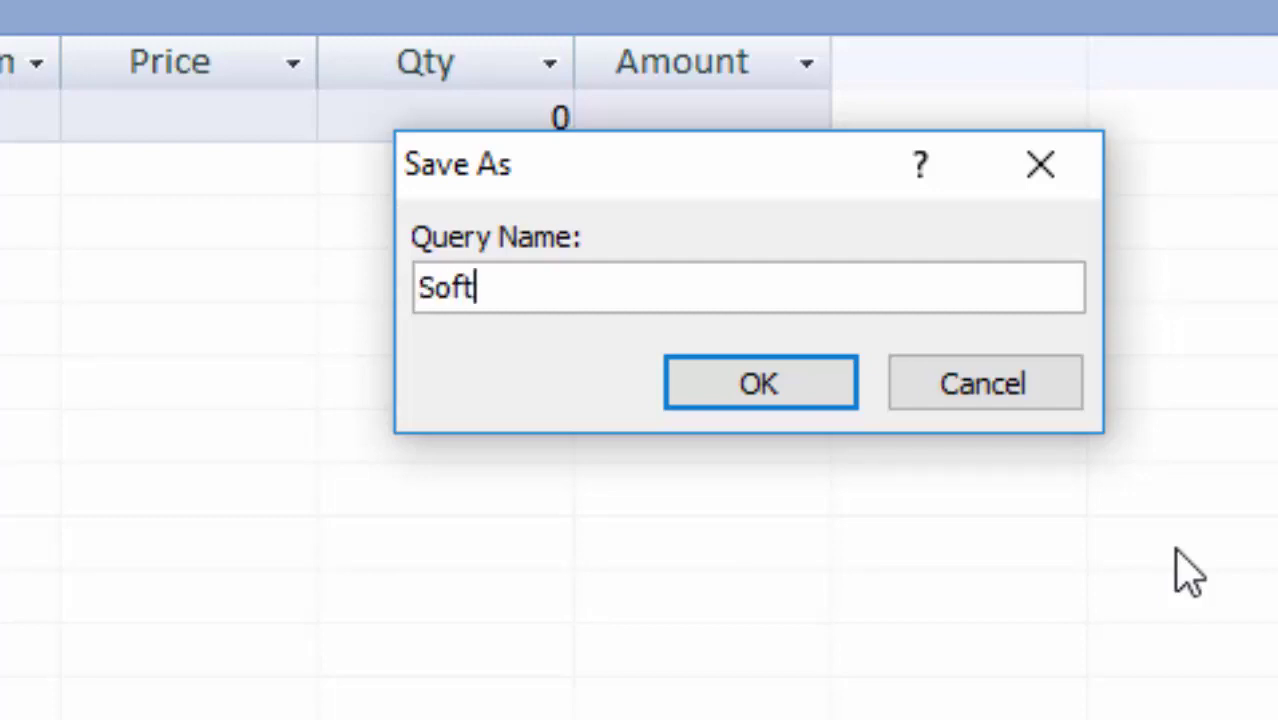
type("ware")
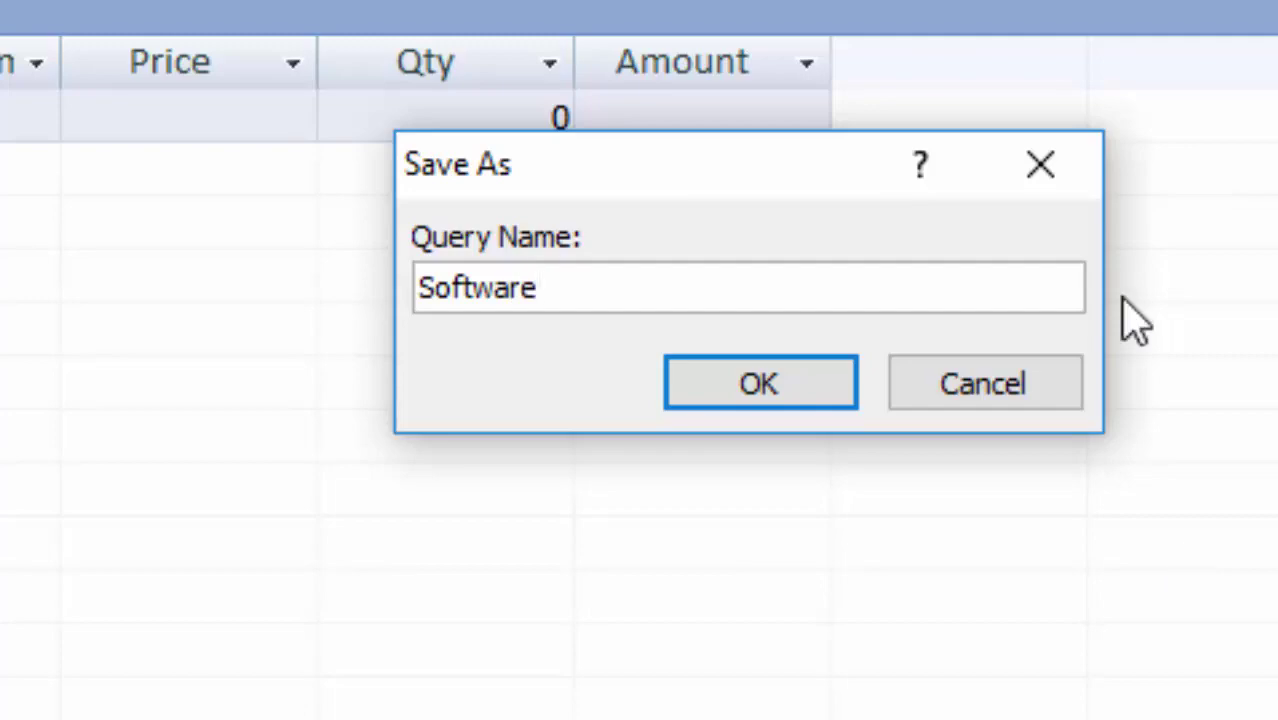
left_click(810, 405)
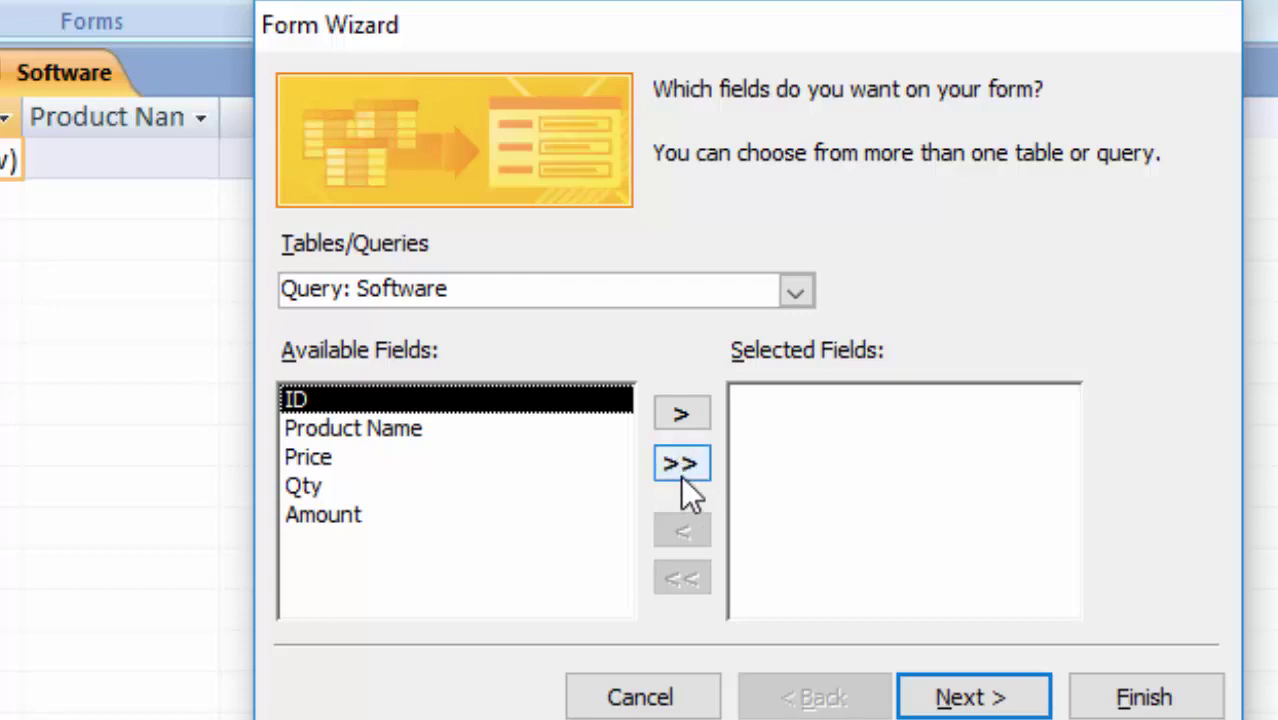
- Build a columnar, Equity-style form with all five fields through the Form Wizard
left_click(681, 476)
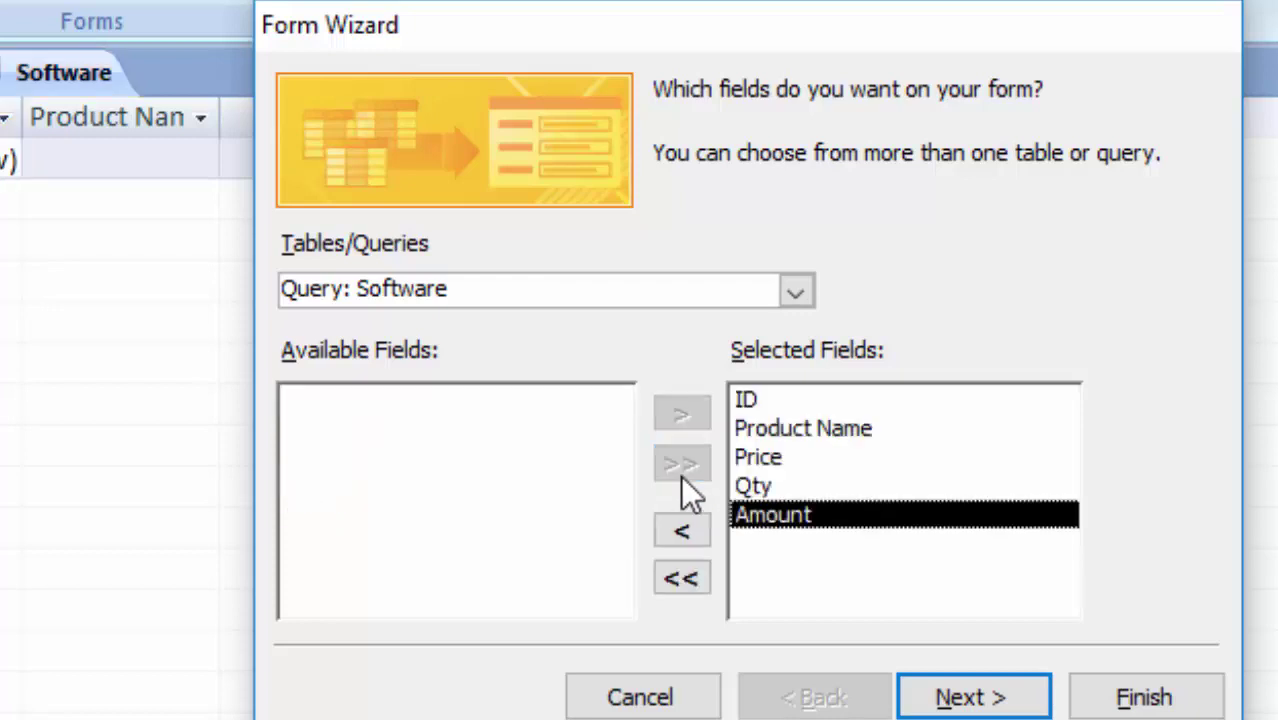
left_click(960, 698)
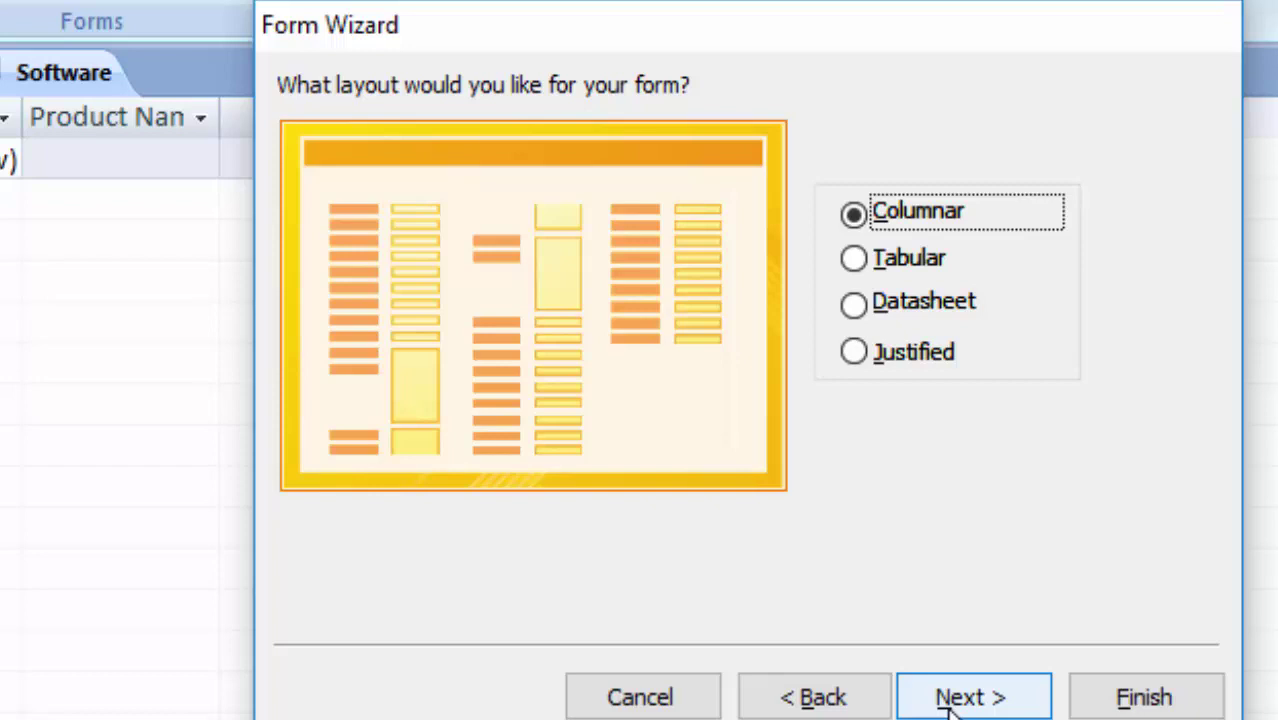
left_click(948, 698)
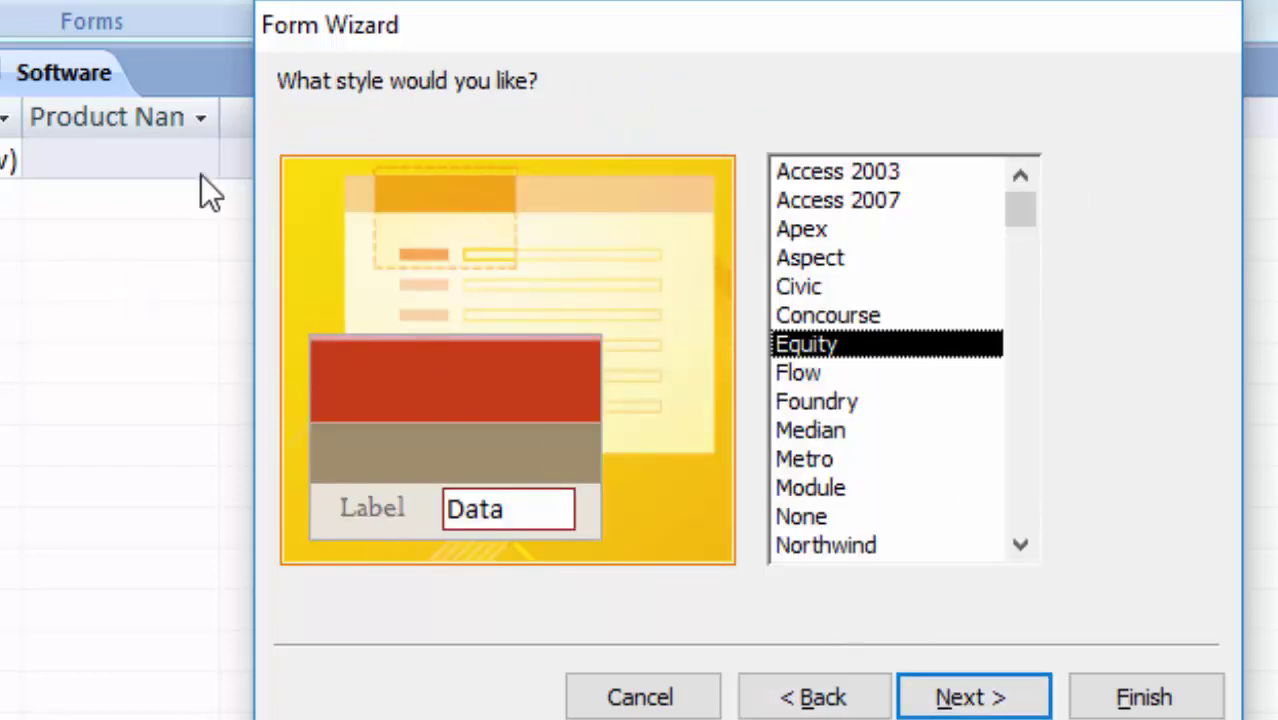
left_click(972, 697)
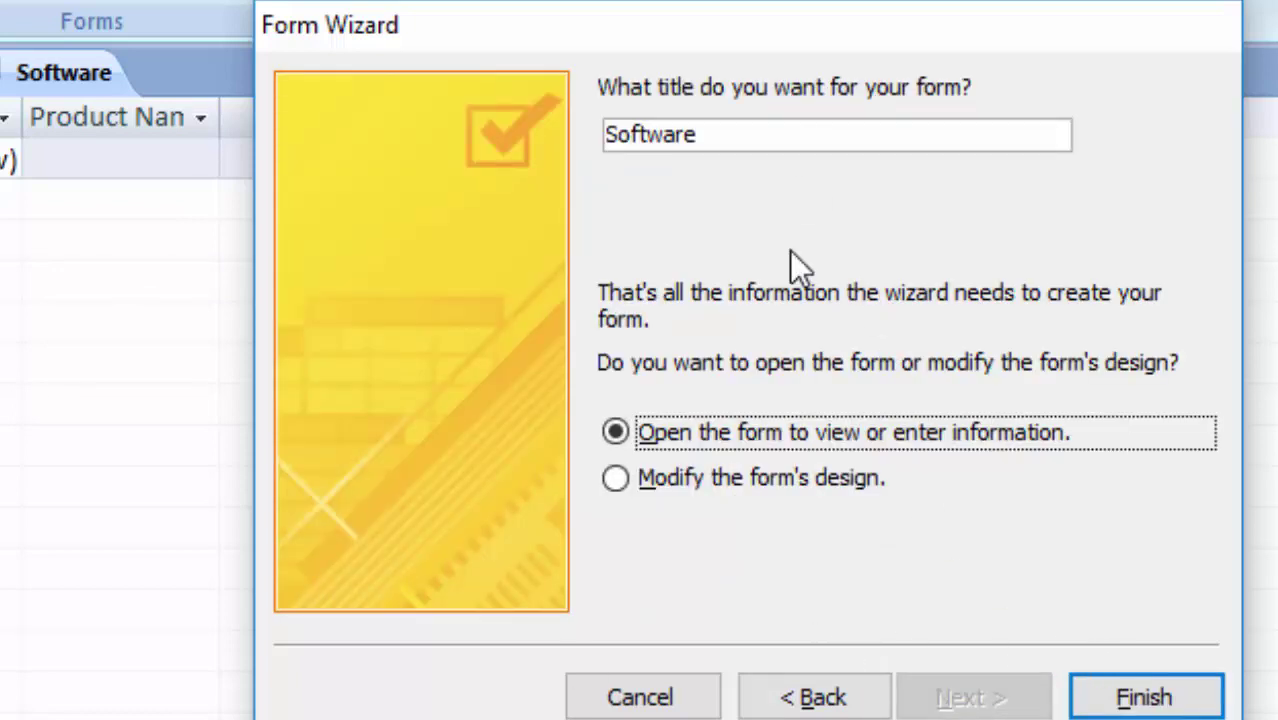
left_click(1121, 698)
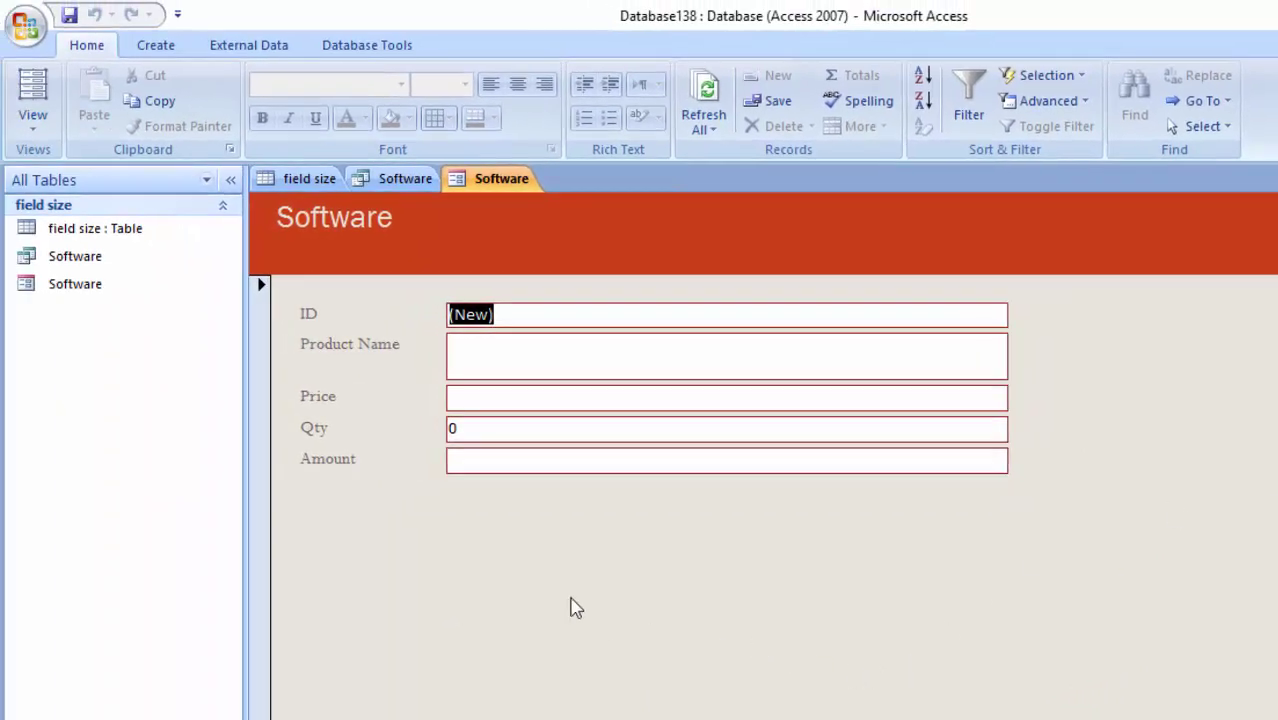
- Put the Software form in Design View and drag the section bars down to enlarge Detail
left_click(34, 122)
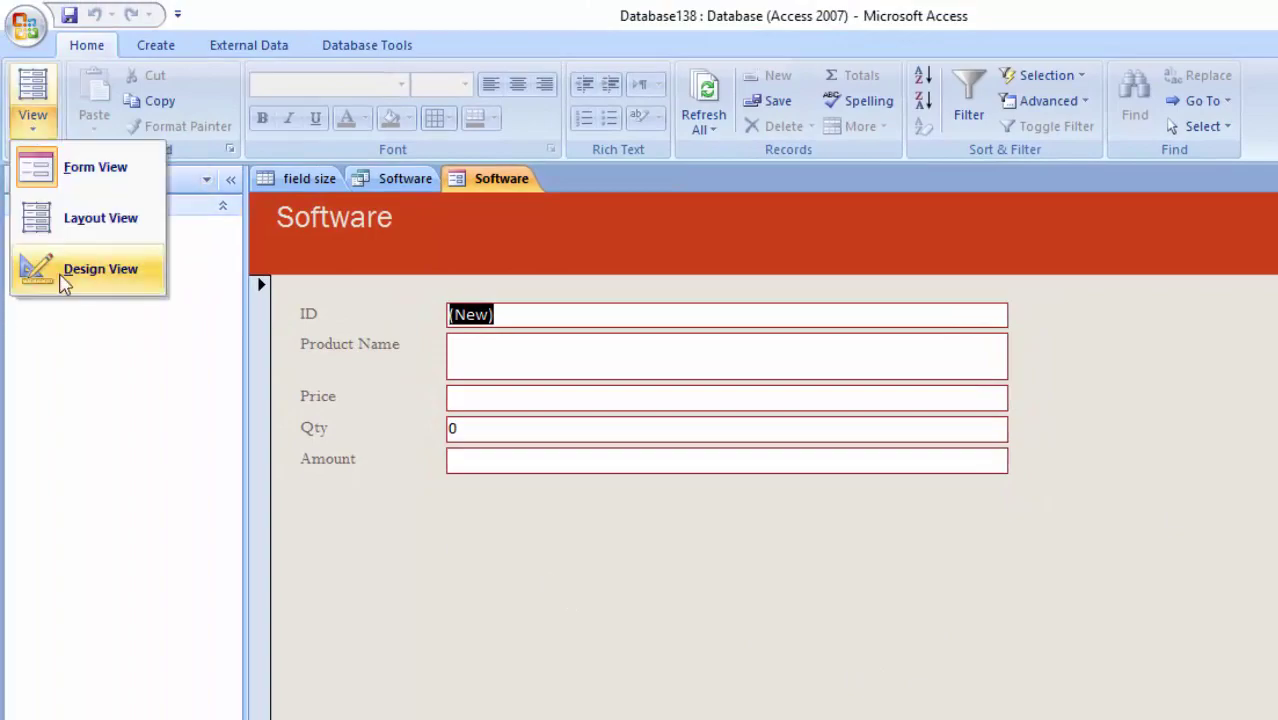
left_click(62, 280)
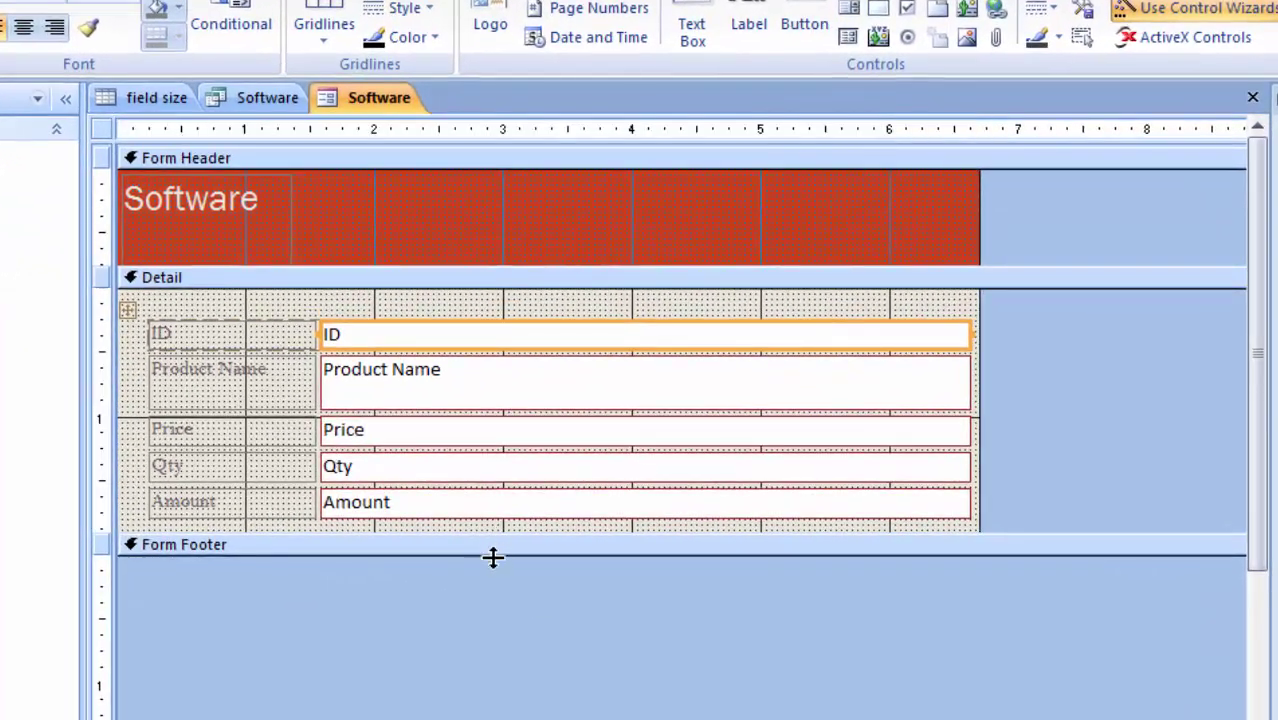
left_click_drag(494, 555, 513, 705)
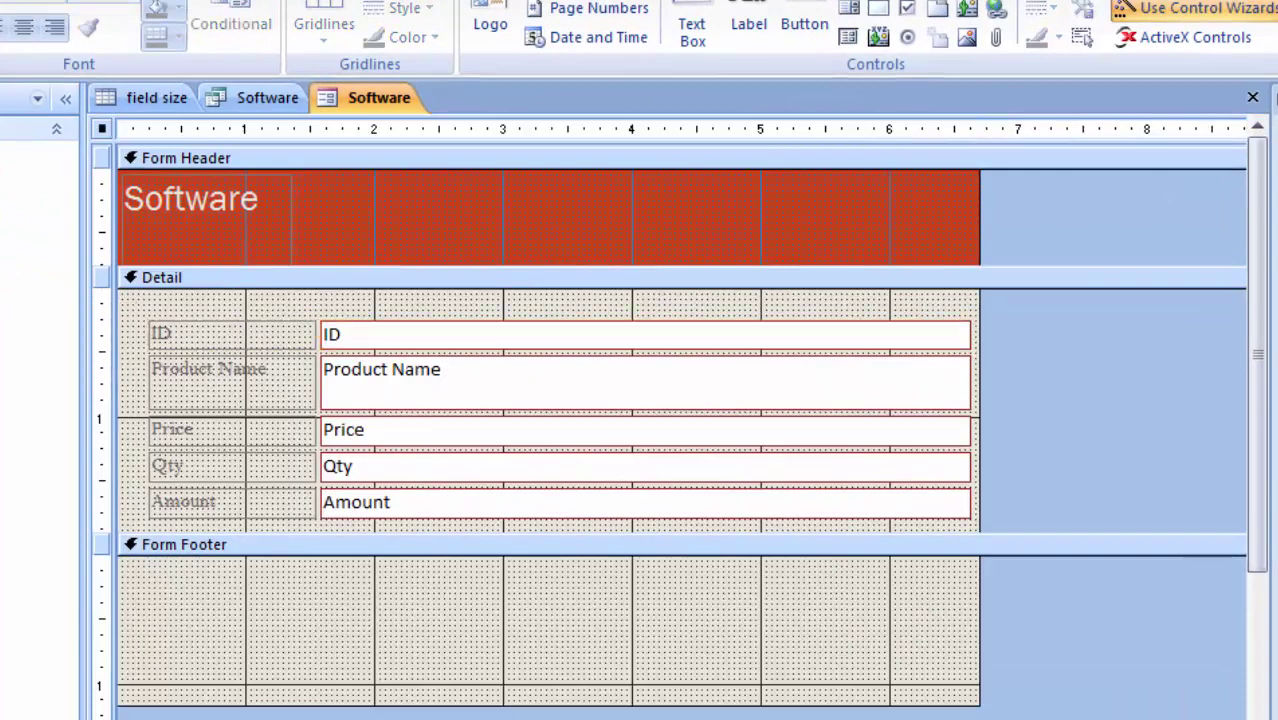
left_click_drag(494, 538, 494, 693)
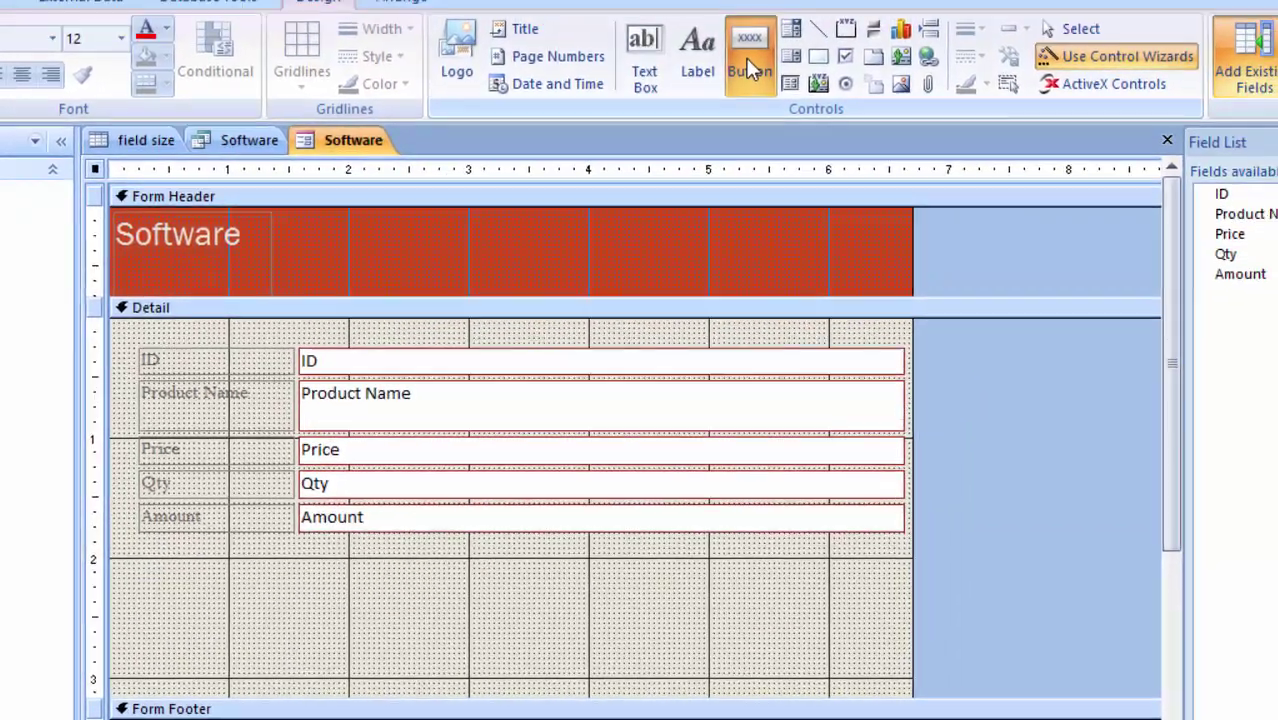
left_click(746, 58)
- Add a text command button below the fields that goes to the next record
left_click(133, 590)
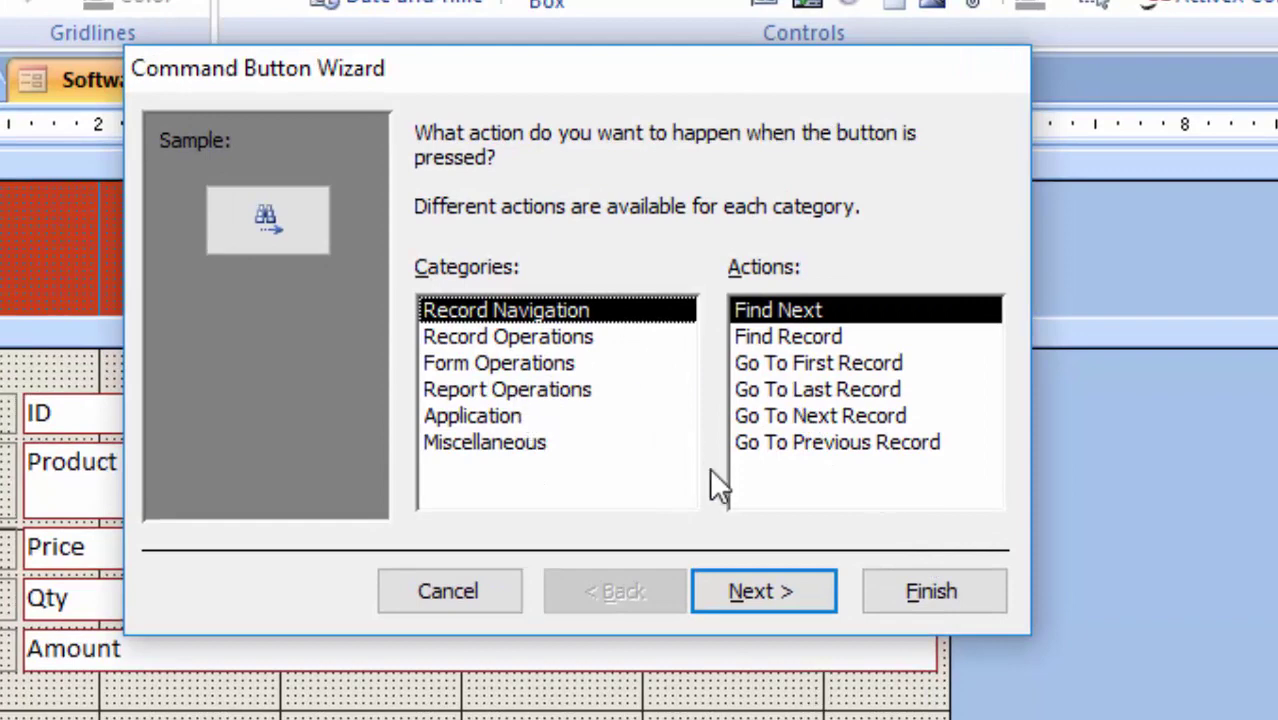
left_click(776, 418)
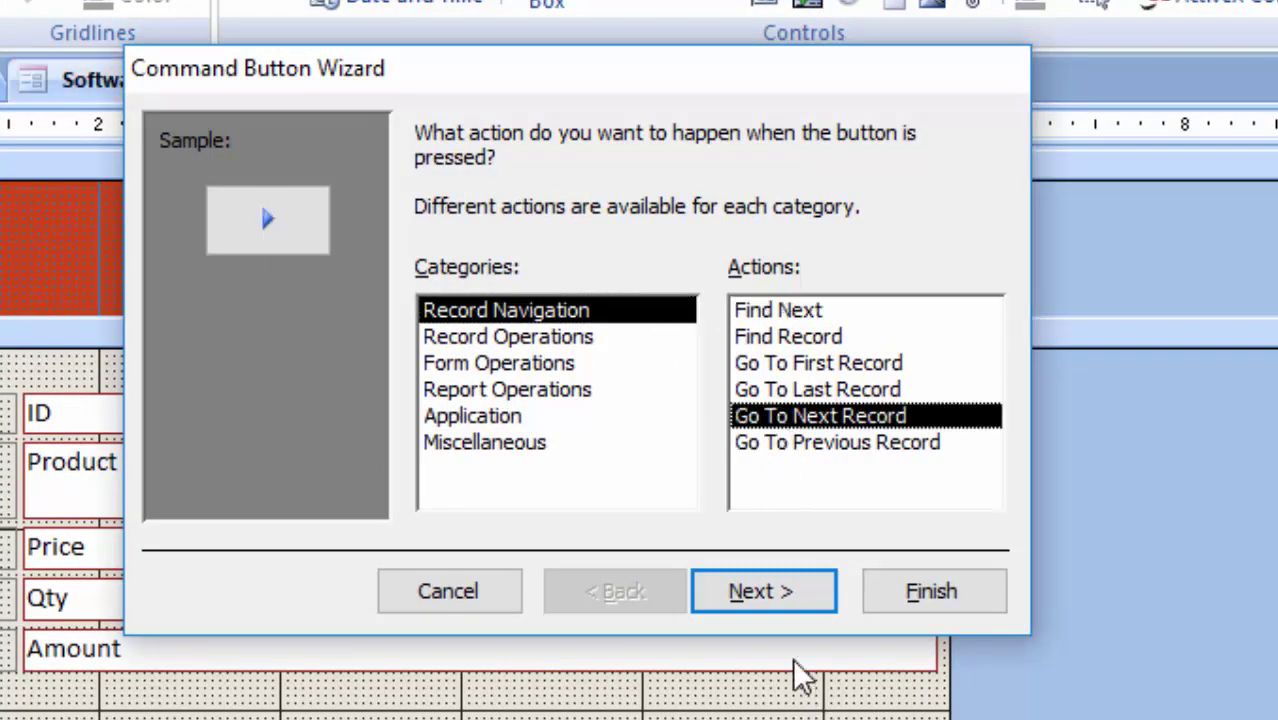
left_click(760, 592)
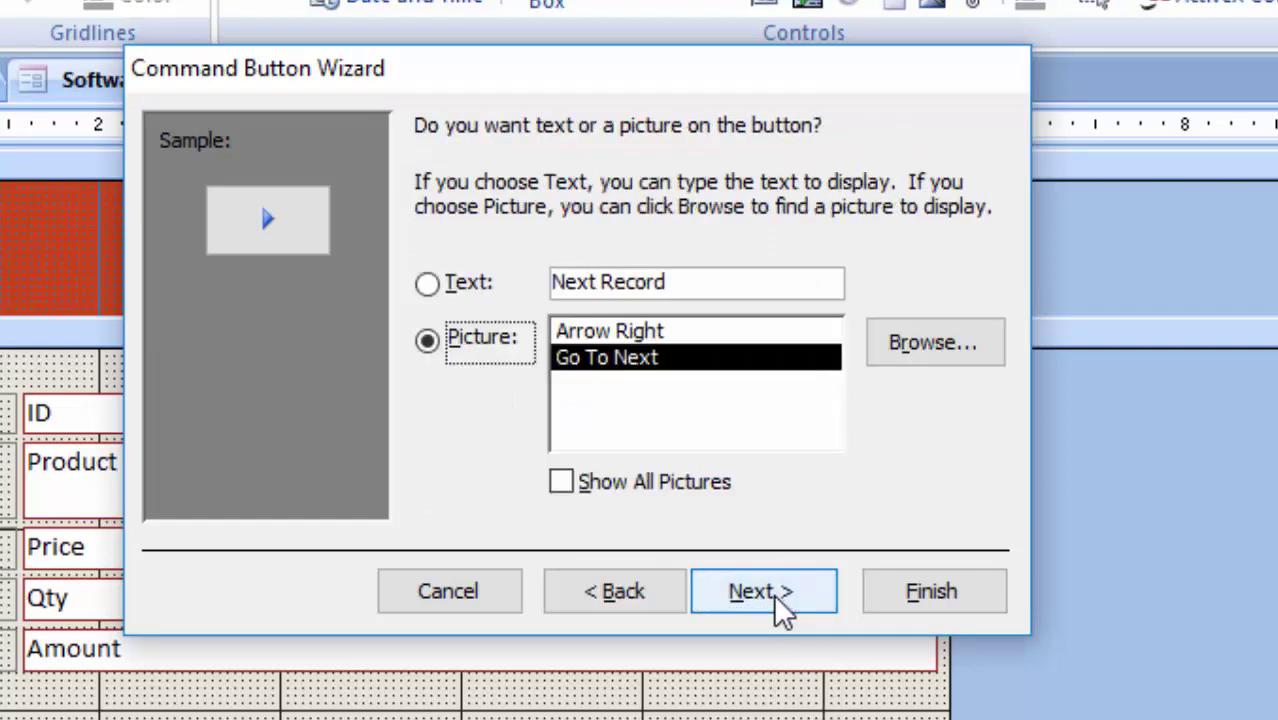
left_click(430, 288)
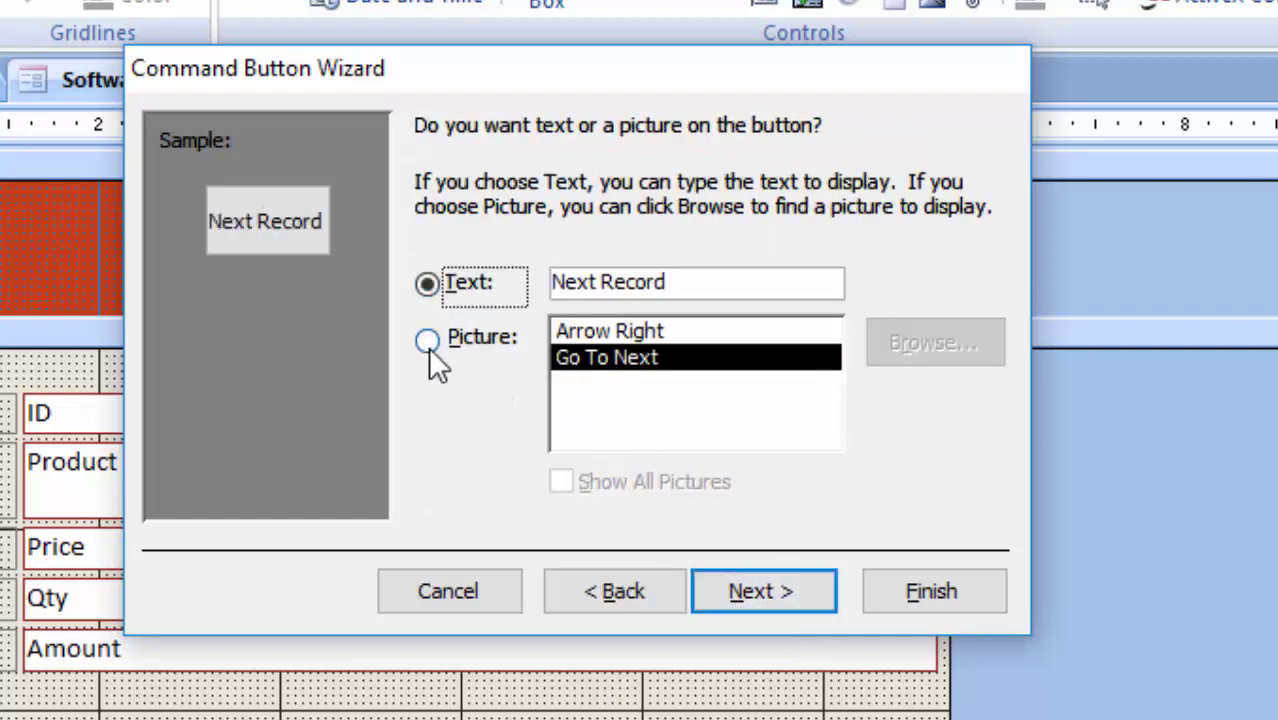
left_click(797, 590)
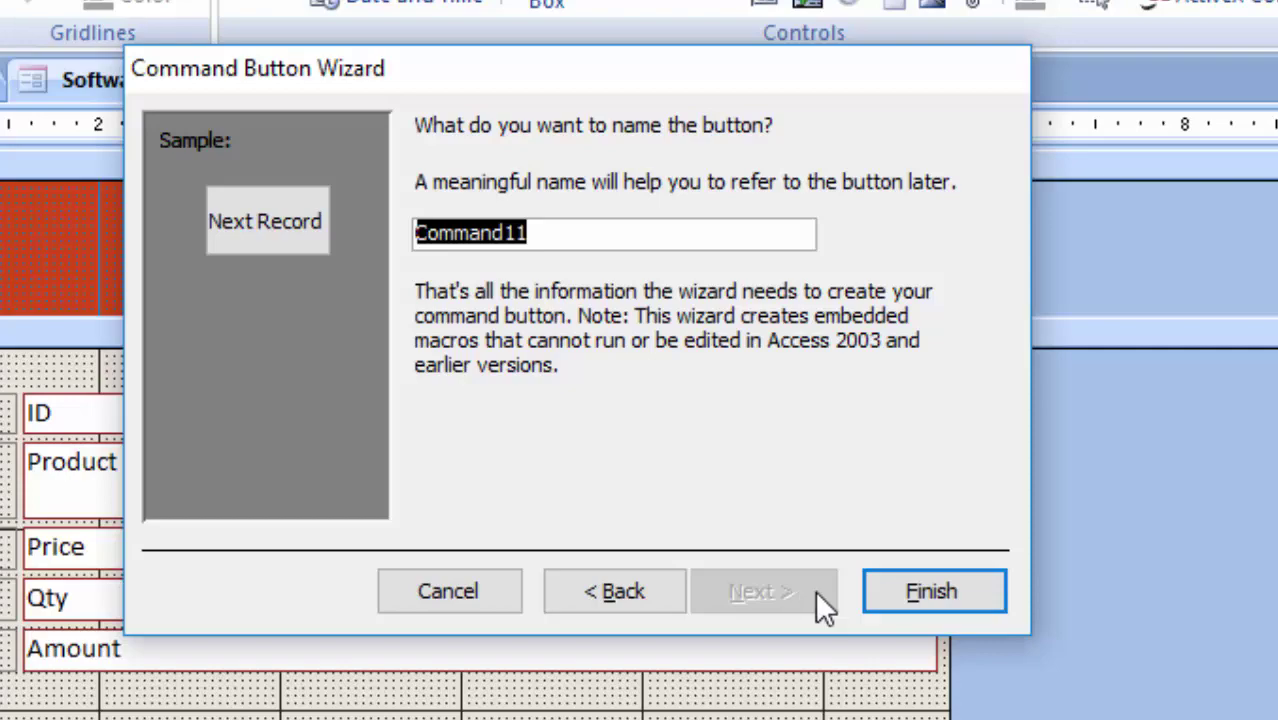
left_click(930, 591)
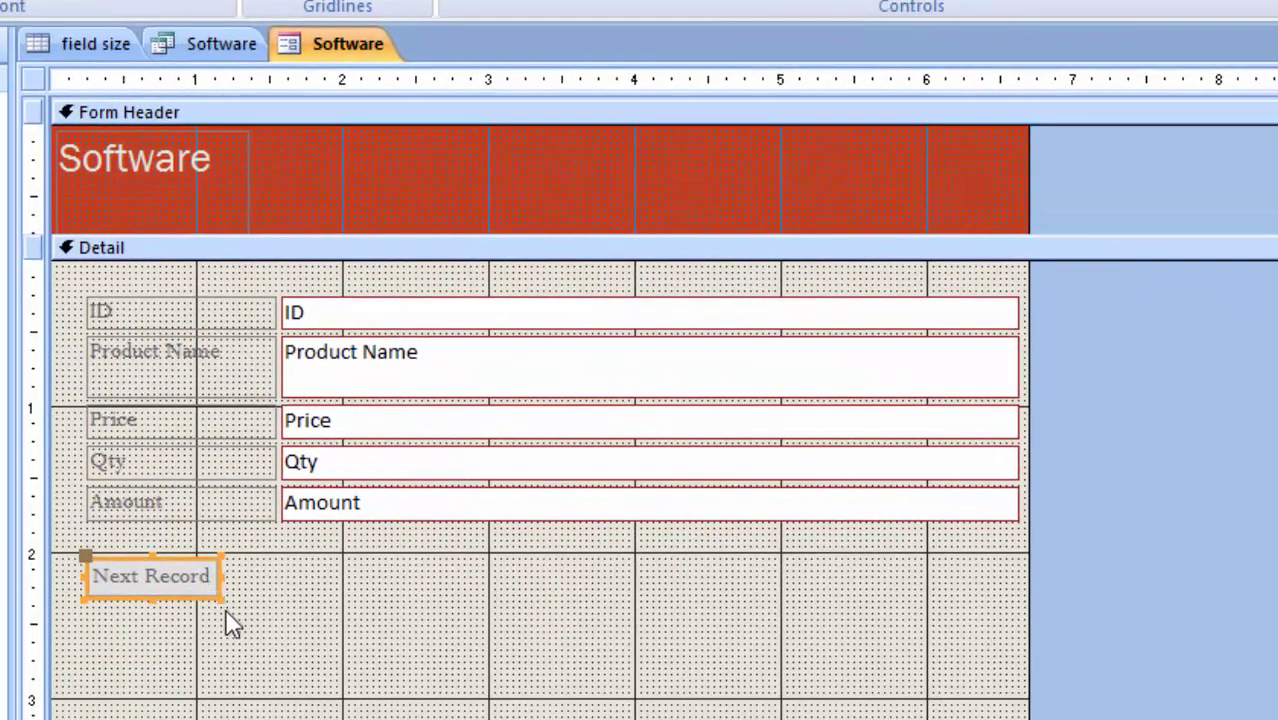
- Enlarge the Next Record button beneath the fields
left_click(230, 622)
left_click(213, 595)
left_click_drag(215, 596, 236, 621)
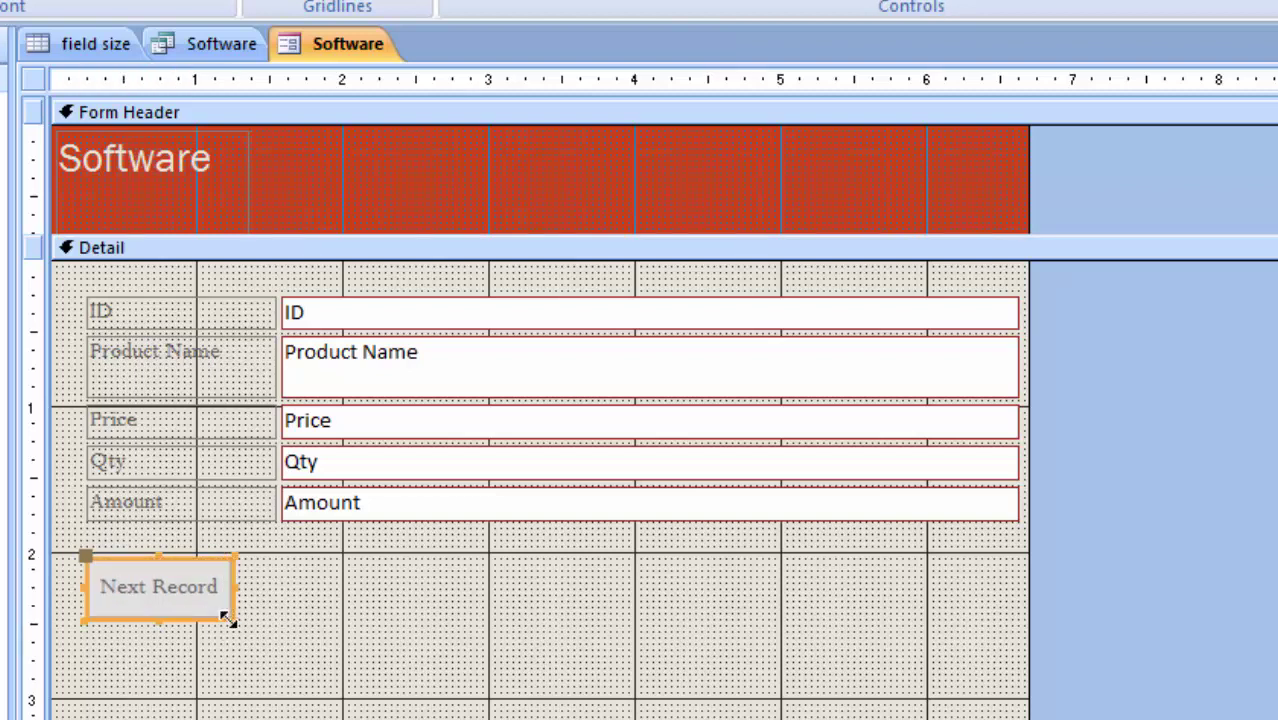
left_click(257, 619)
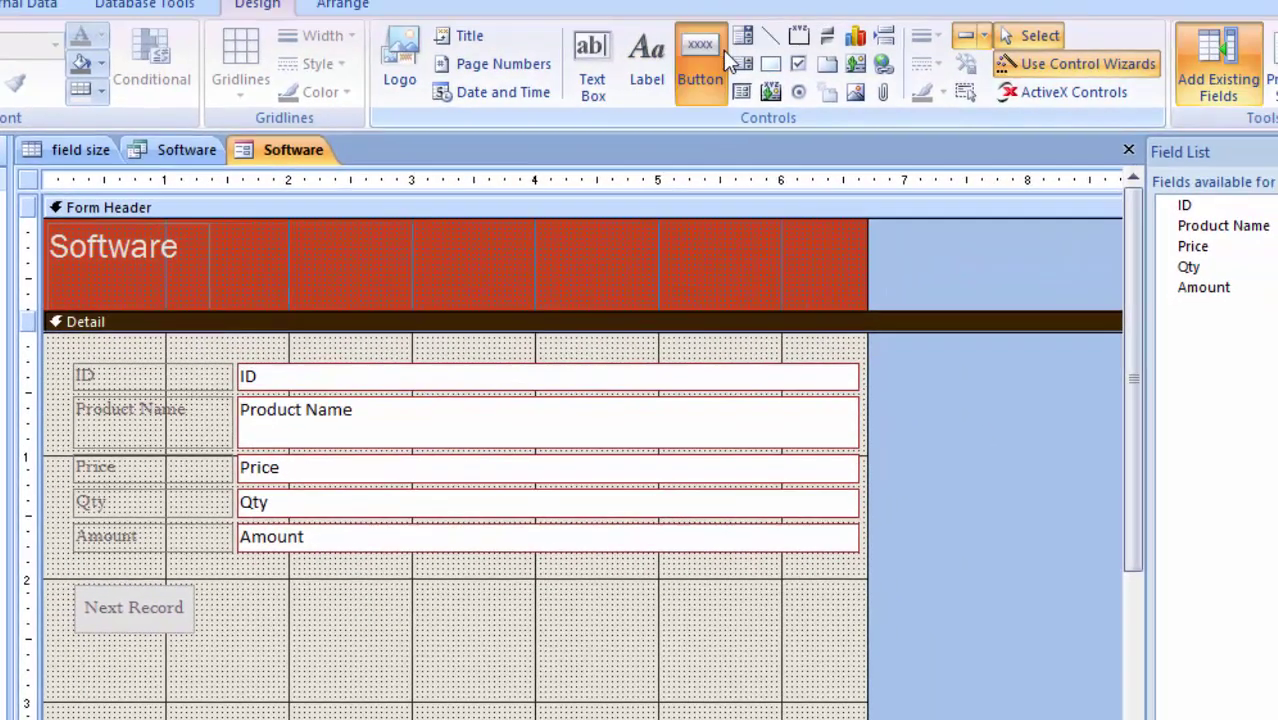
- Draw a Go To Previous Record text button beside Next Record and make it slightly taller
left_click(705, 55)
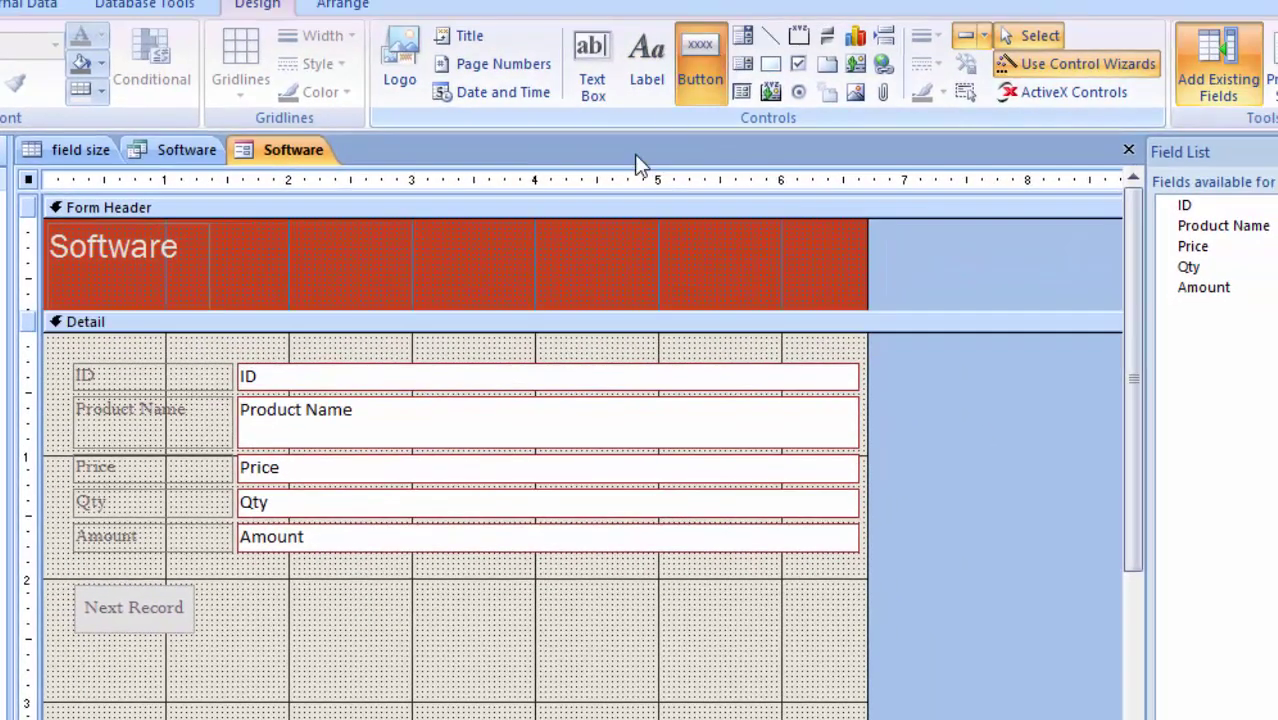
left_click_drag(238, 590, 325, 640)
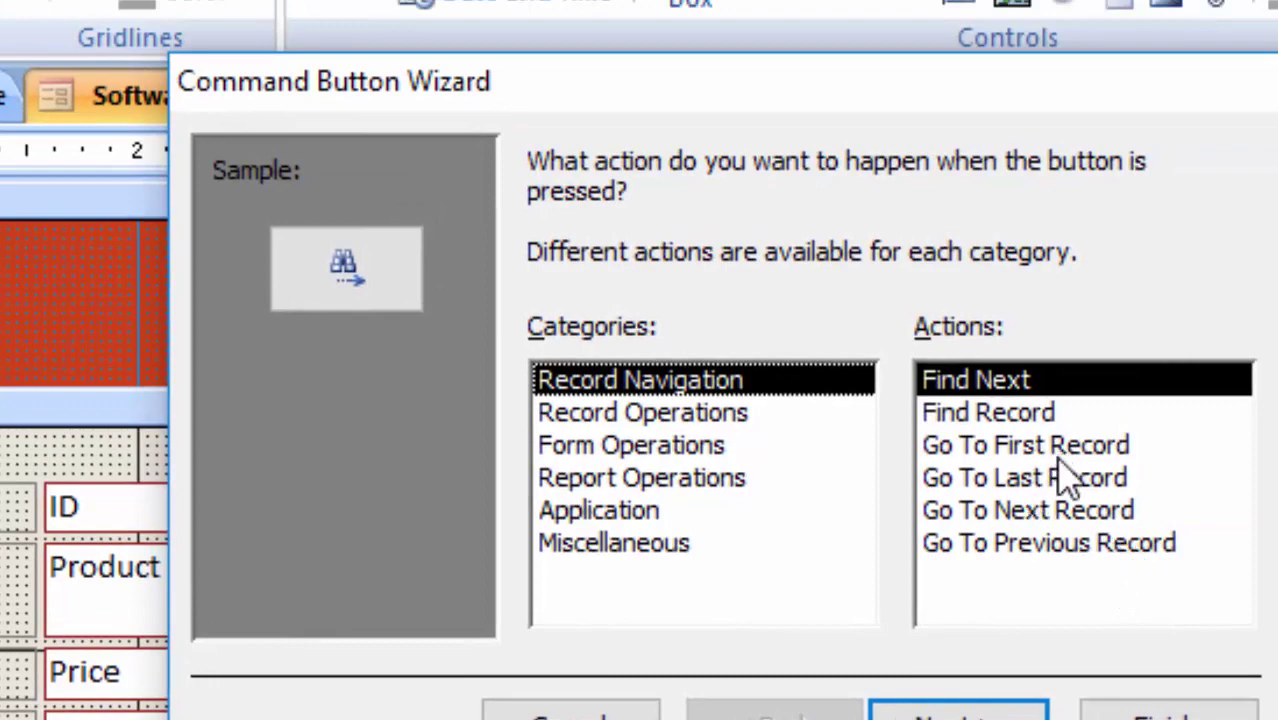
left_click(1080, 546)
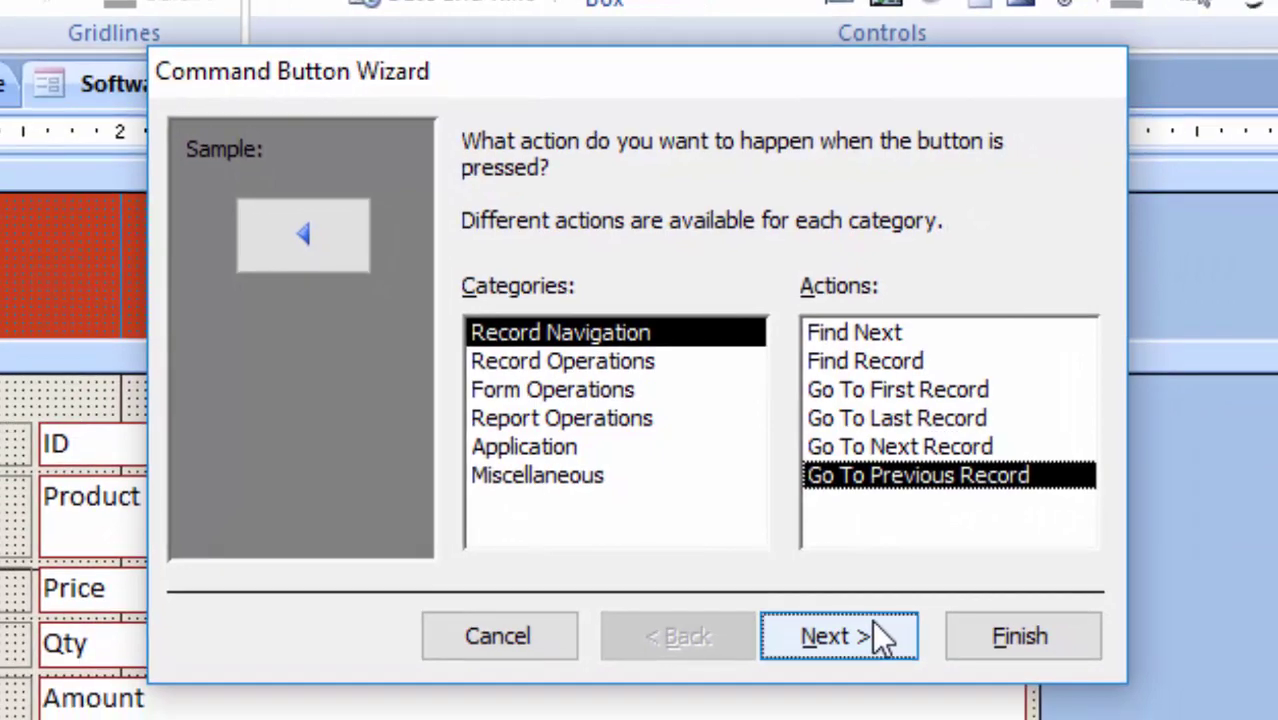
left_click(880, 638)
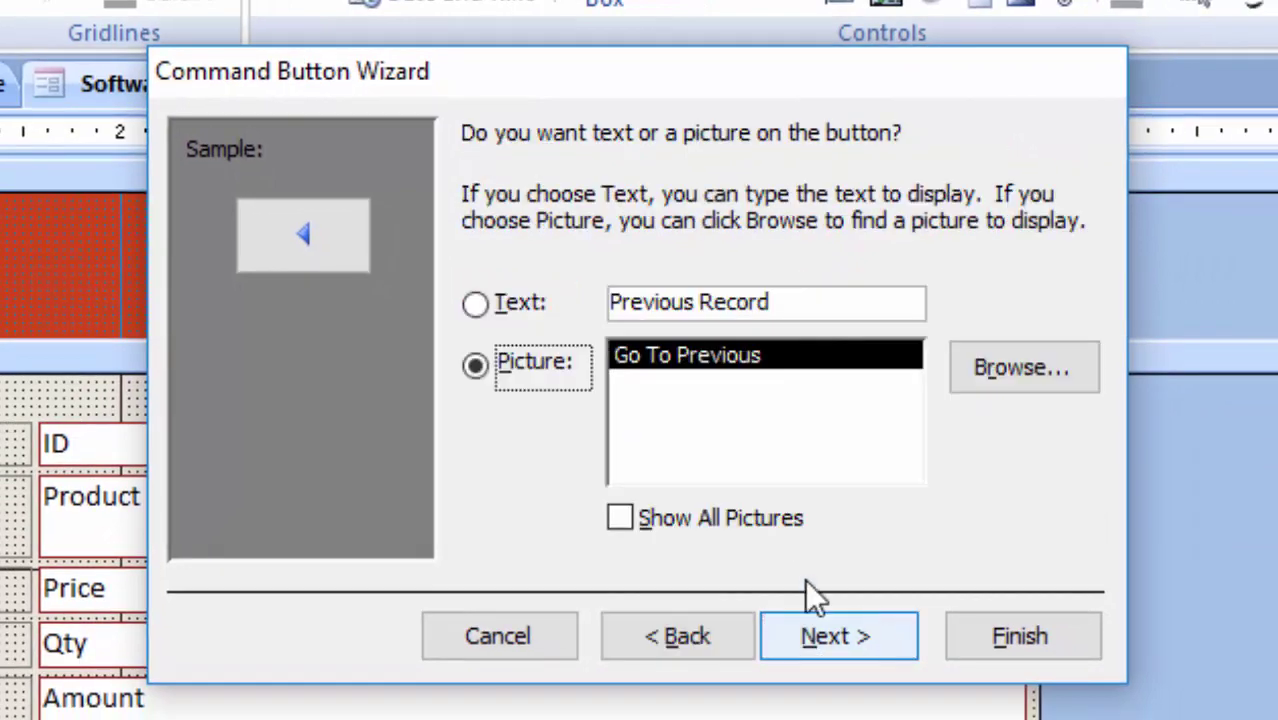
left_click(505, 307)
left_click(838, 632)
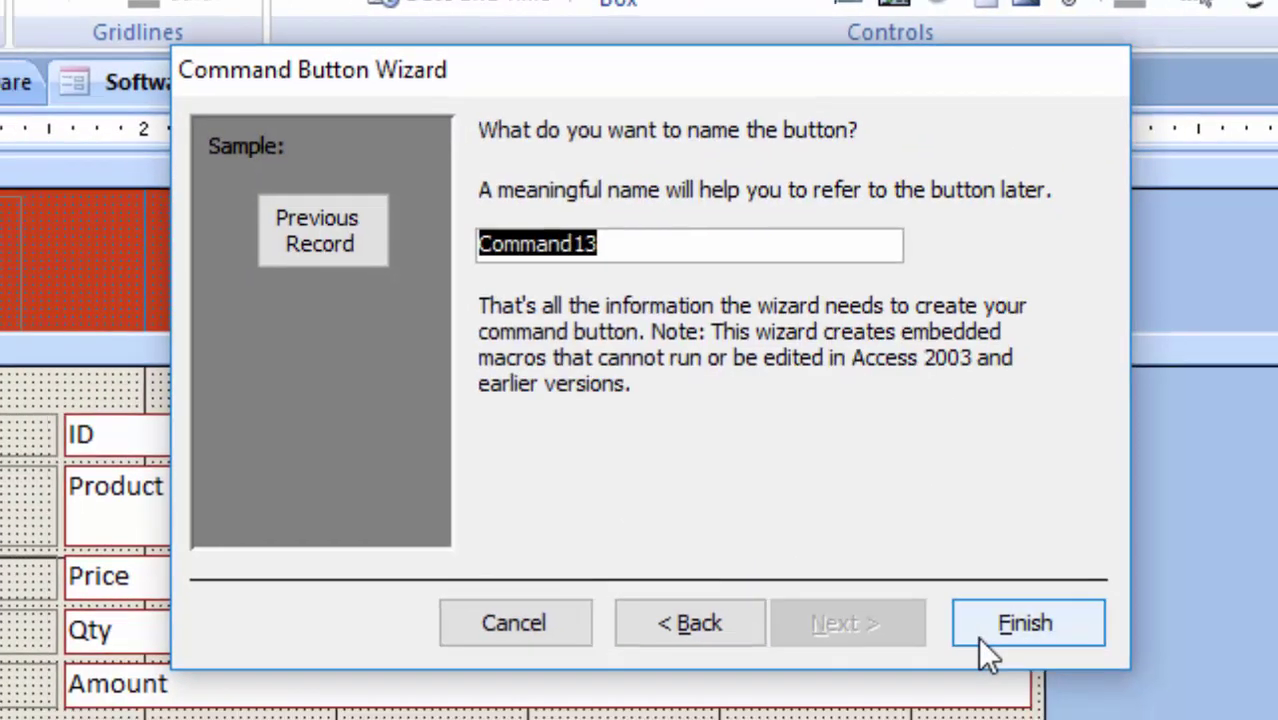
left_click(985, 648)
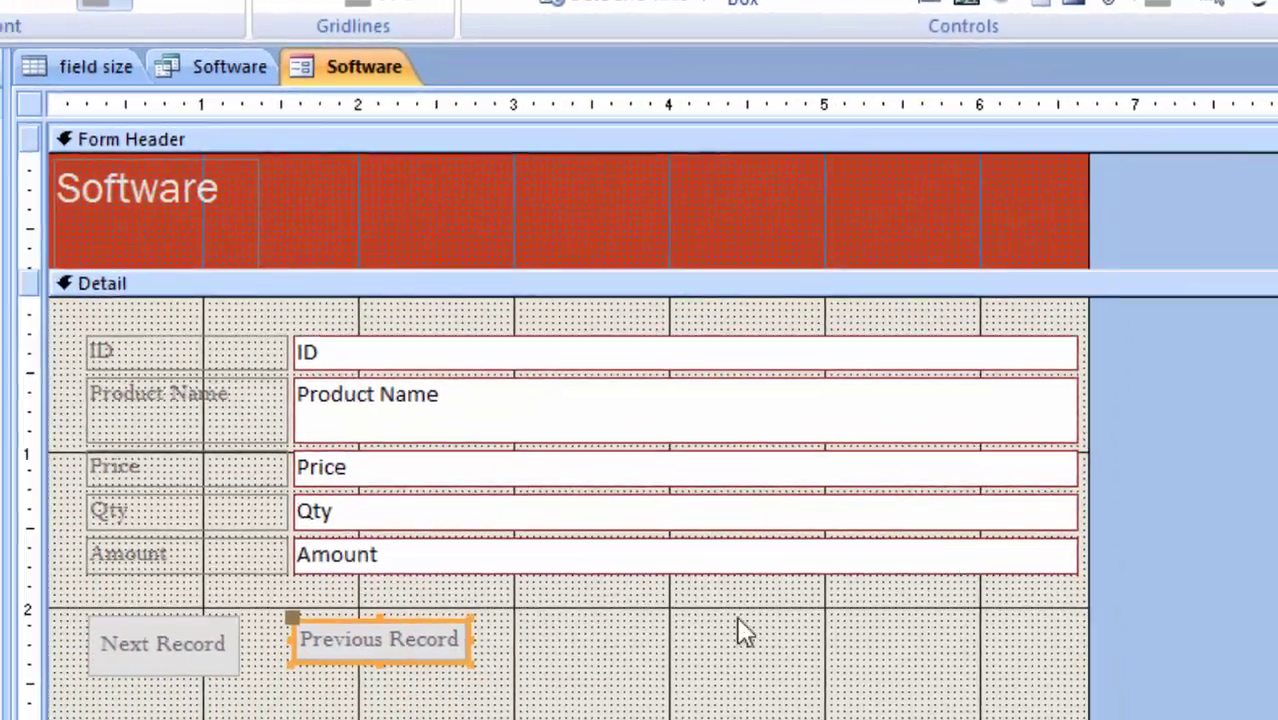
left_click(468, 660)
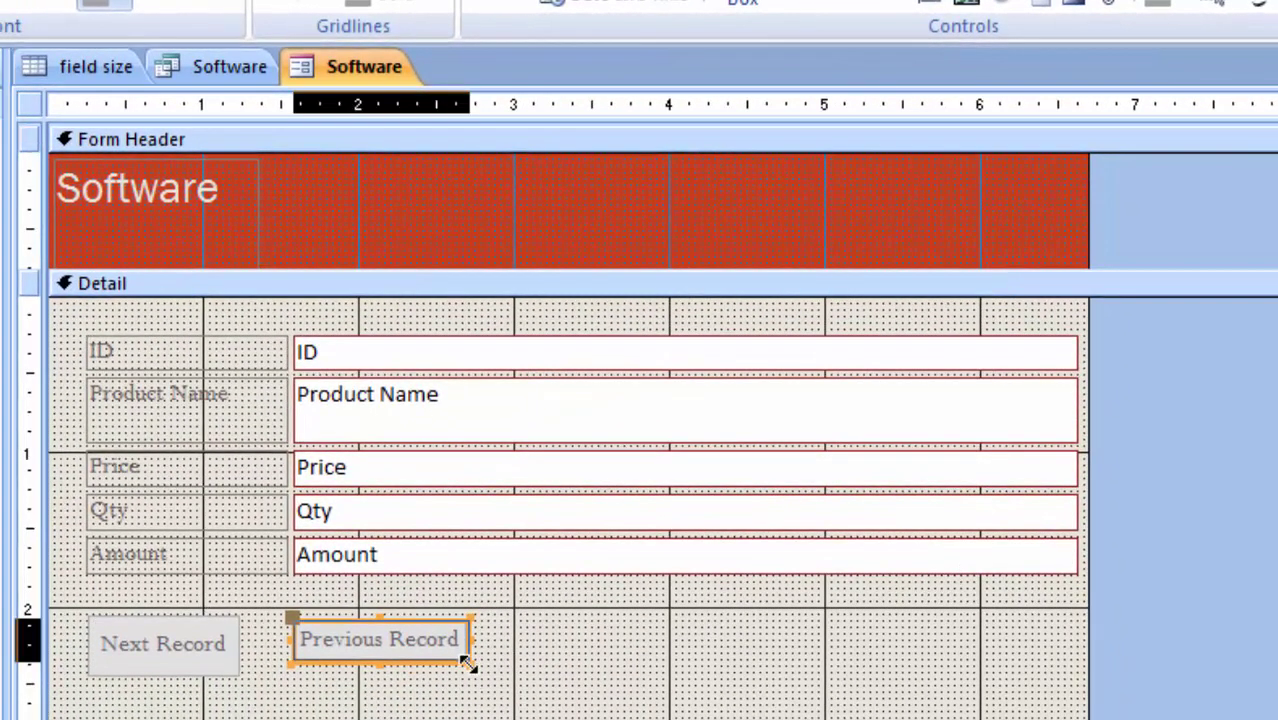
left_click_drag(468, 660, 471, 669)
- Begin a Save Record button beside Previous Record, then cancel the wizard
left_click(750, 703)
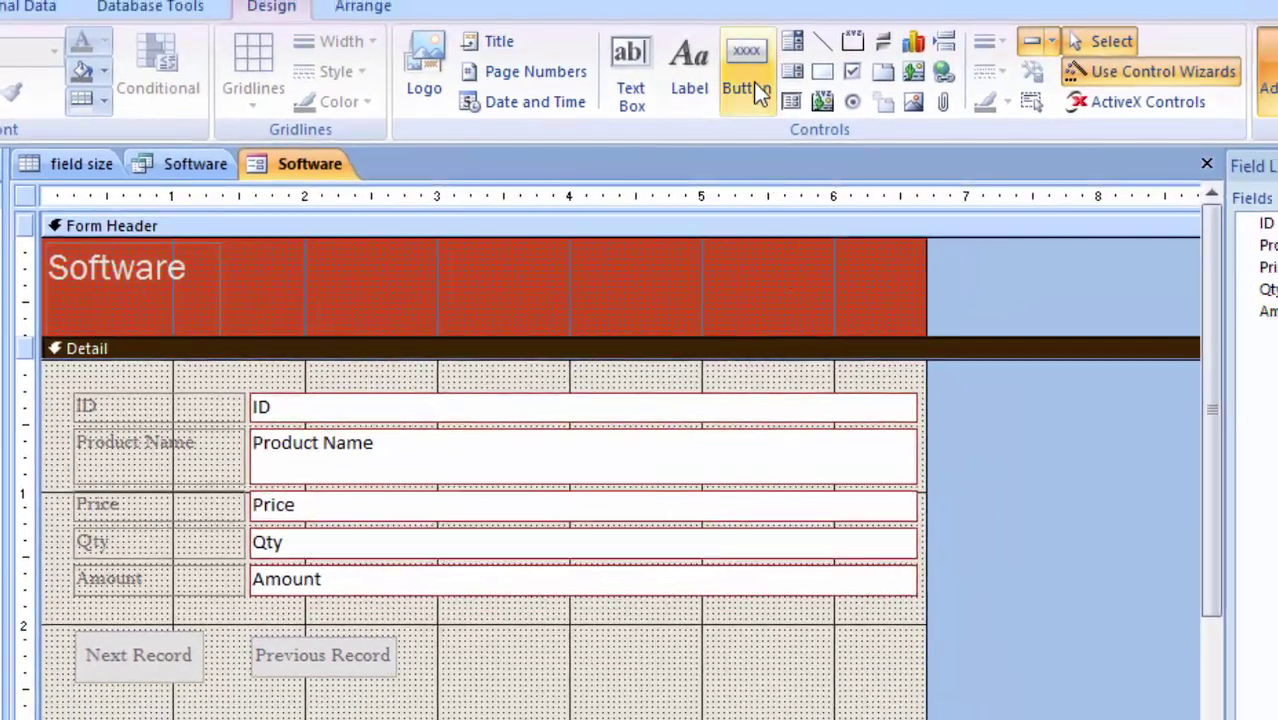
left_click(753, 90)
left_click(753, 95)
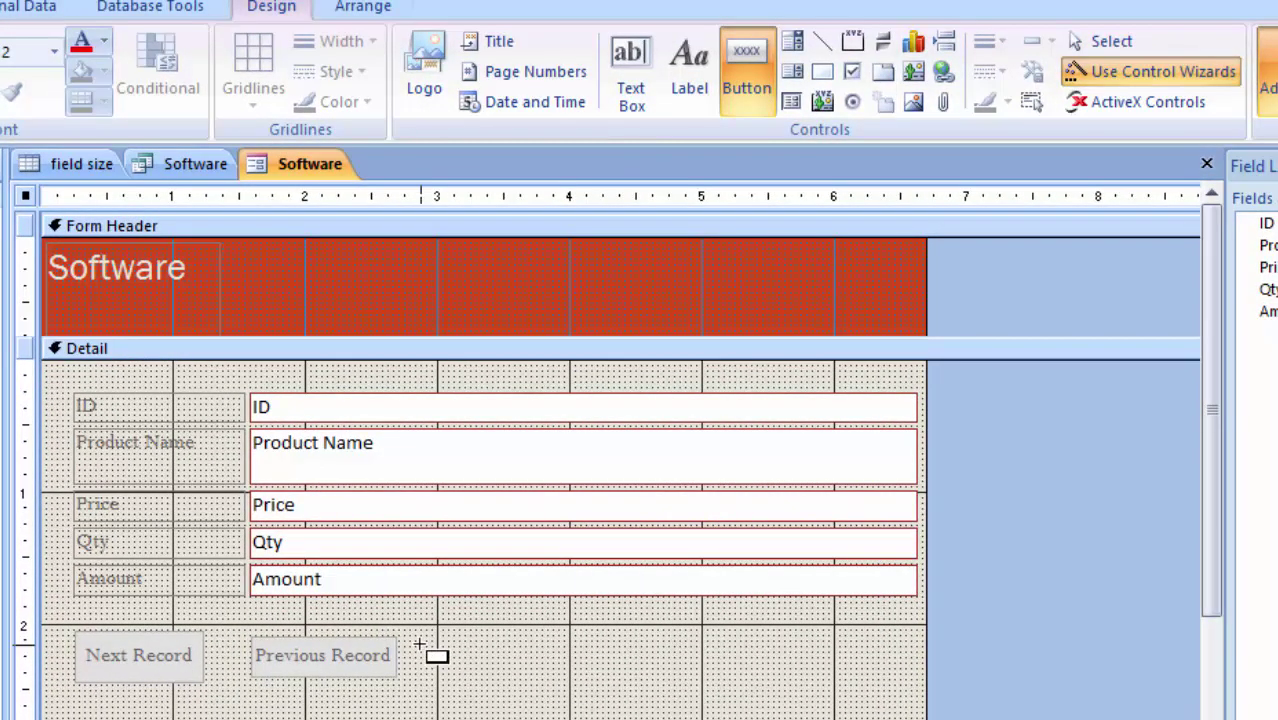
left_click_drag(448, 655, 553, 706)
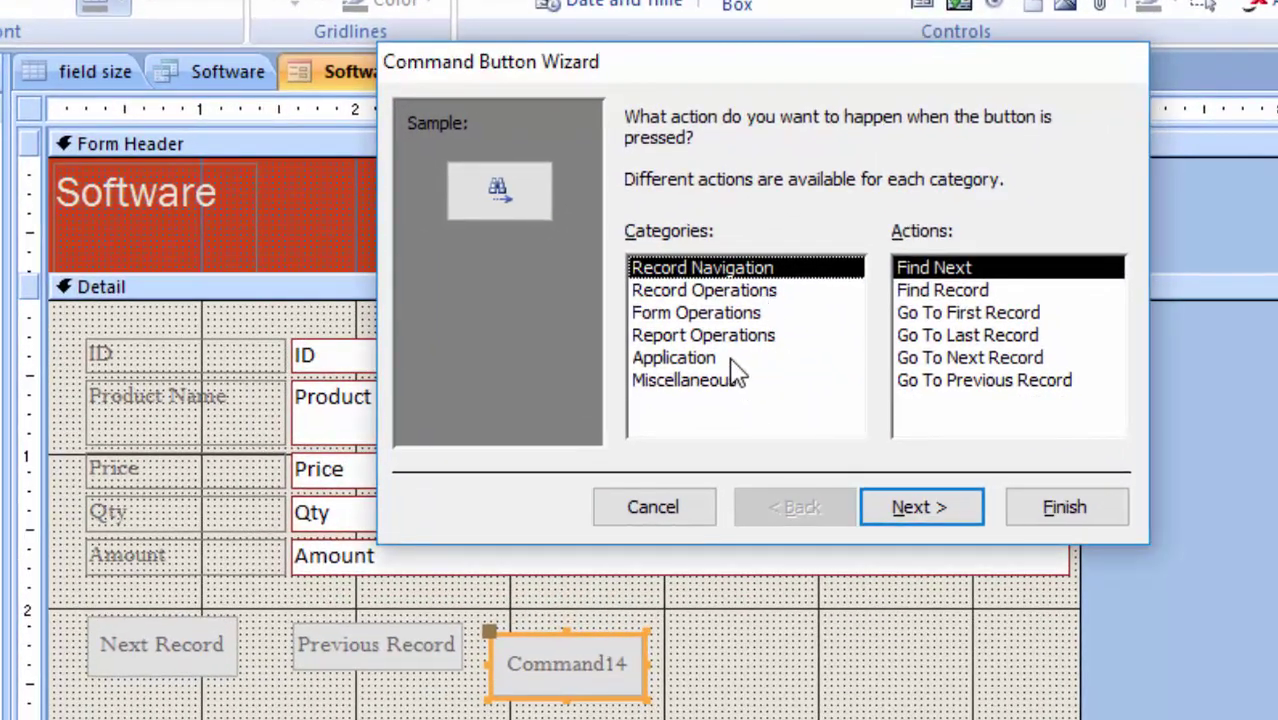
left_click(749, 291)
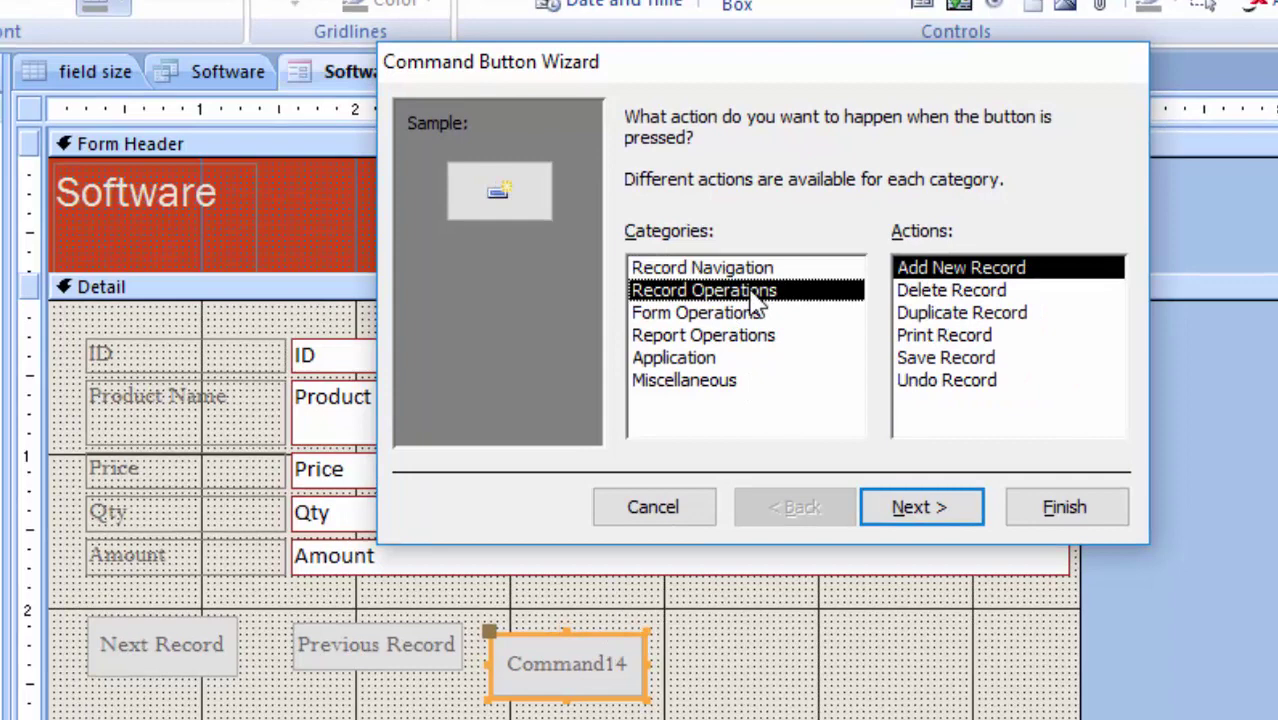
left_click(960, 364)
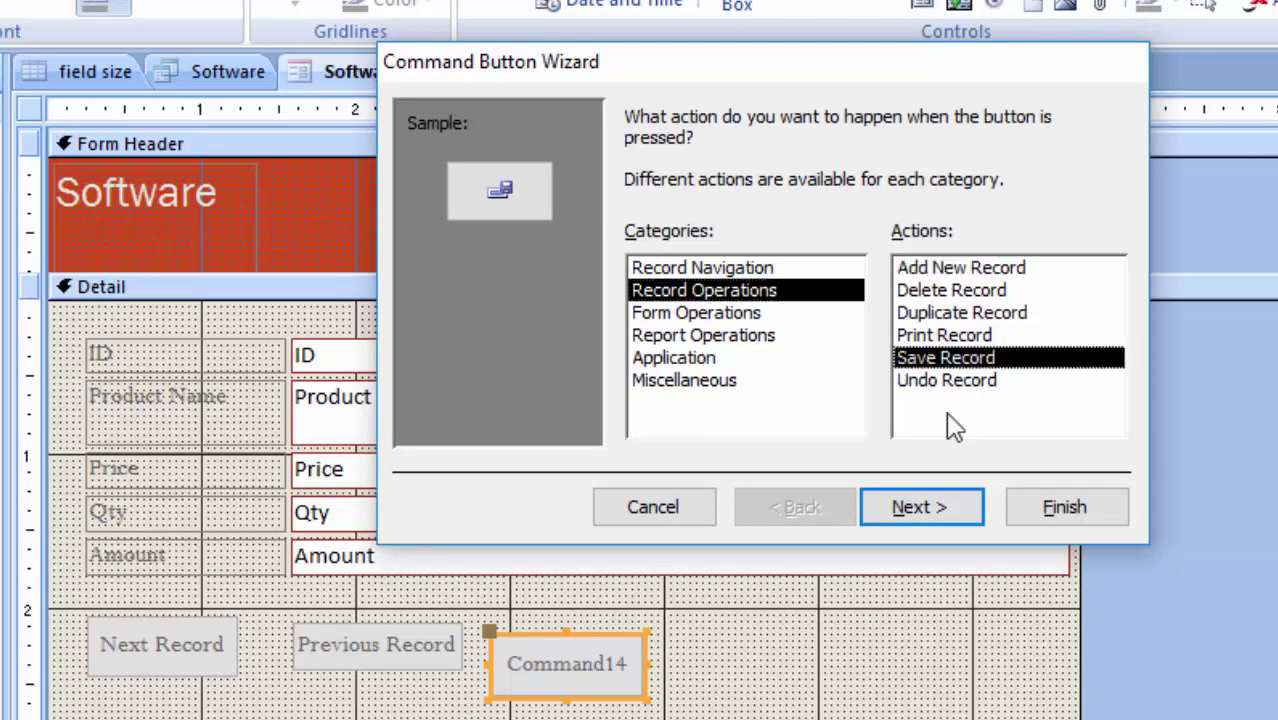
left_click(923, 522)
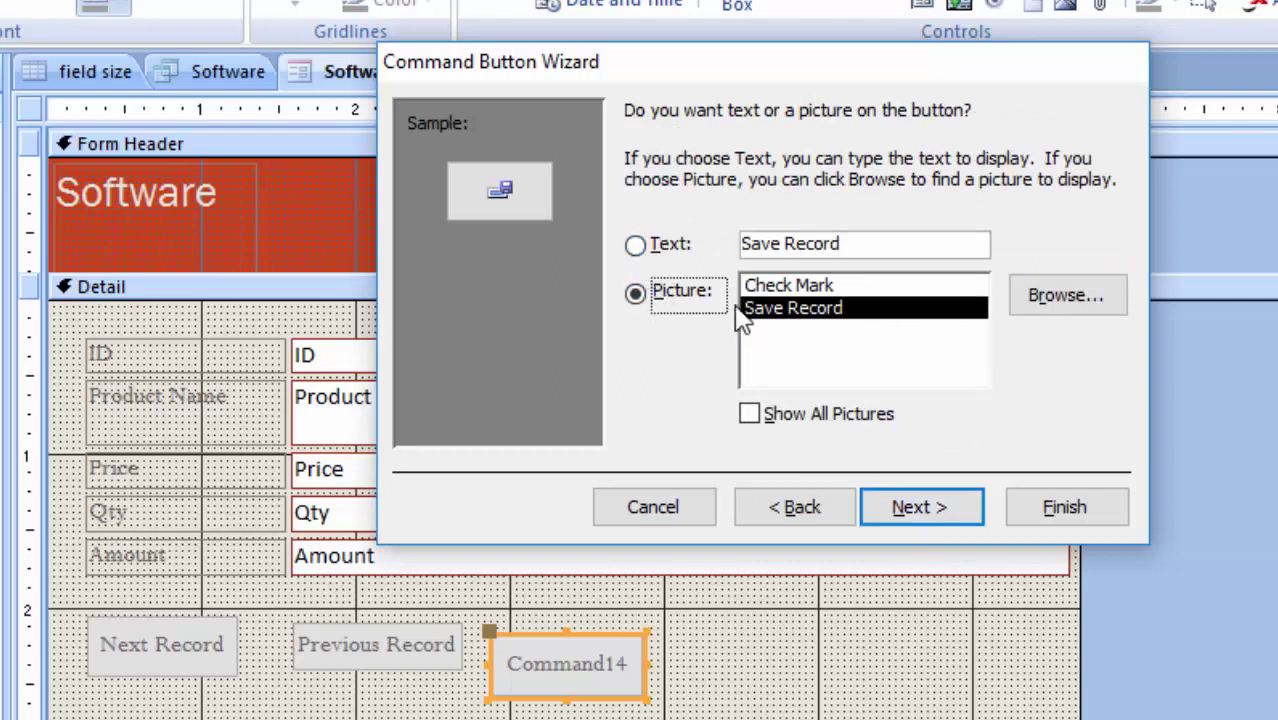
key("Escape")
- Add a Save Record text button beside Previous Record and resize it slightly
left_click(870, 8)
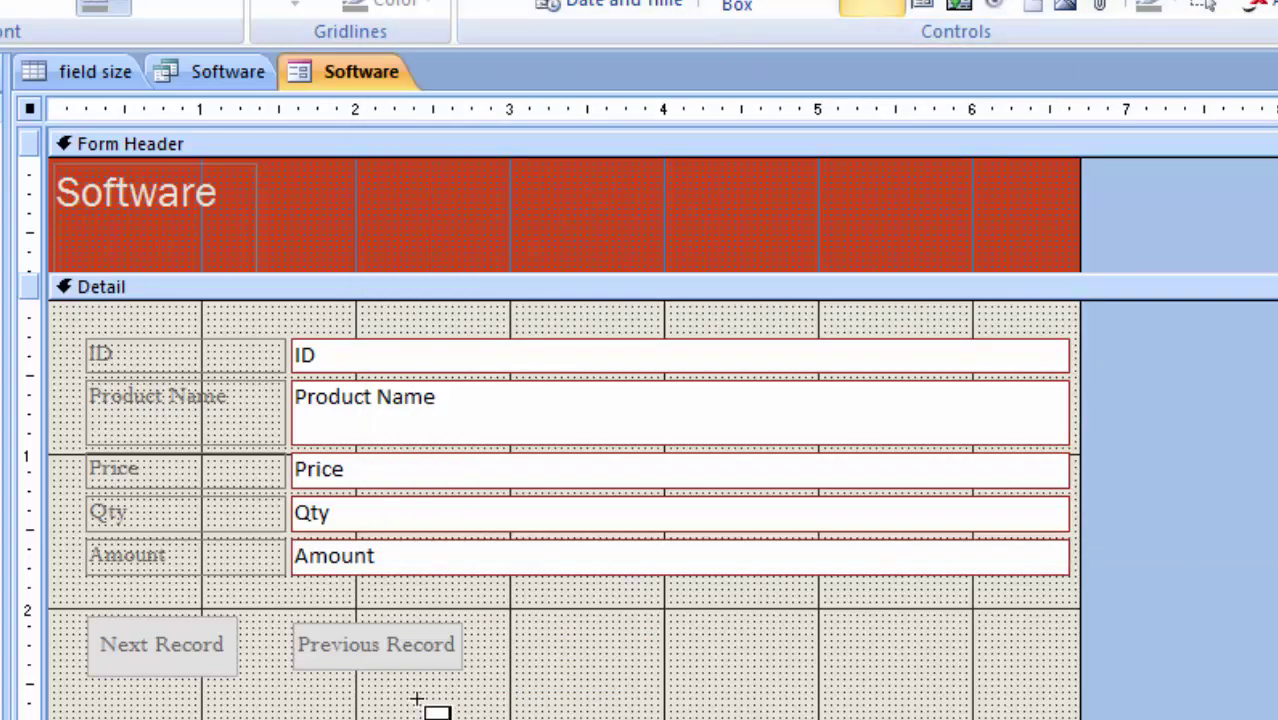
left_click(514, 613)
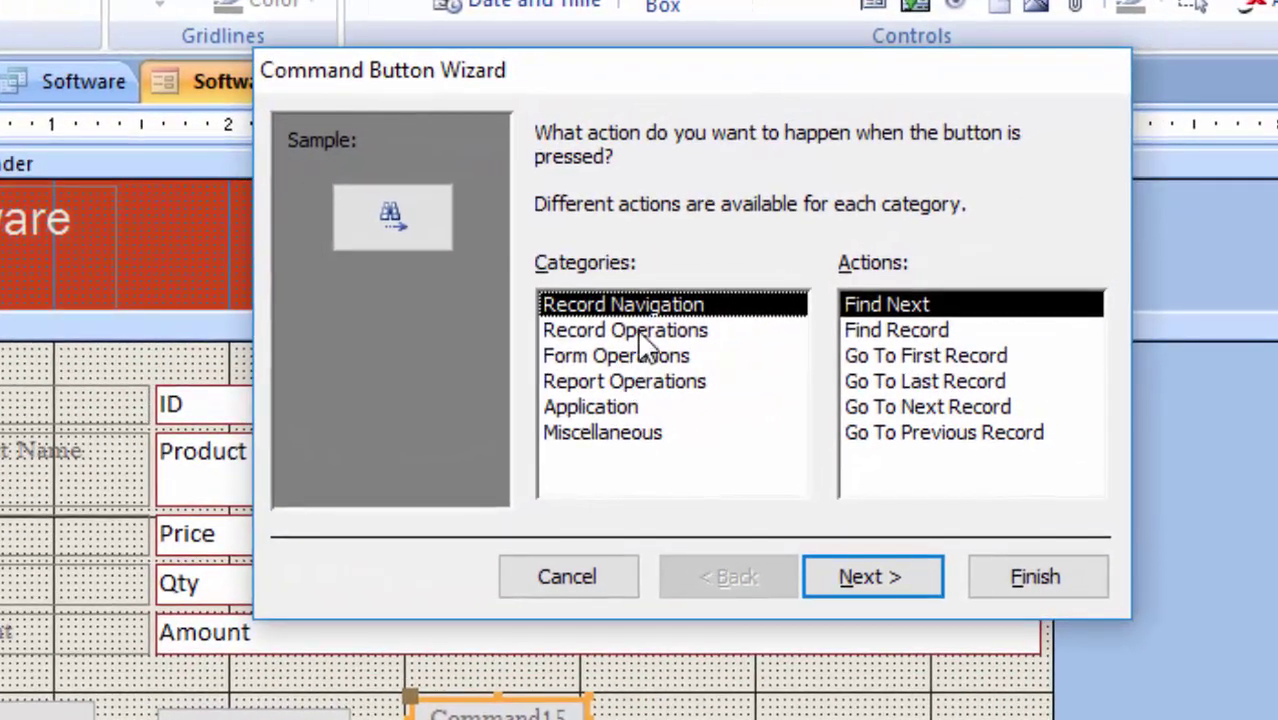
left_click(720, 293)
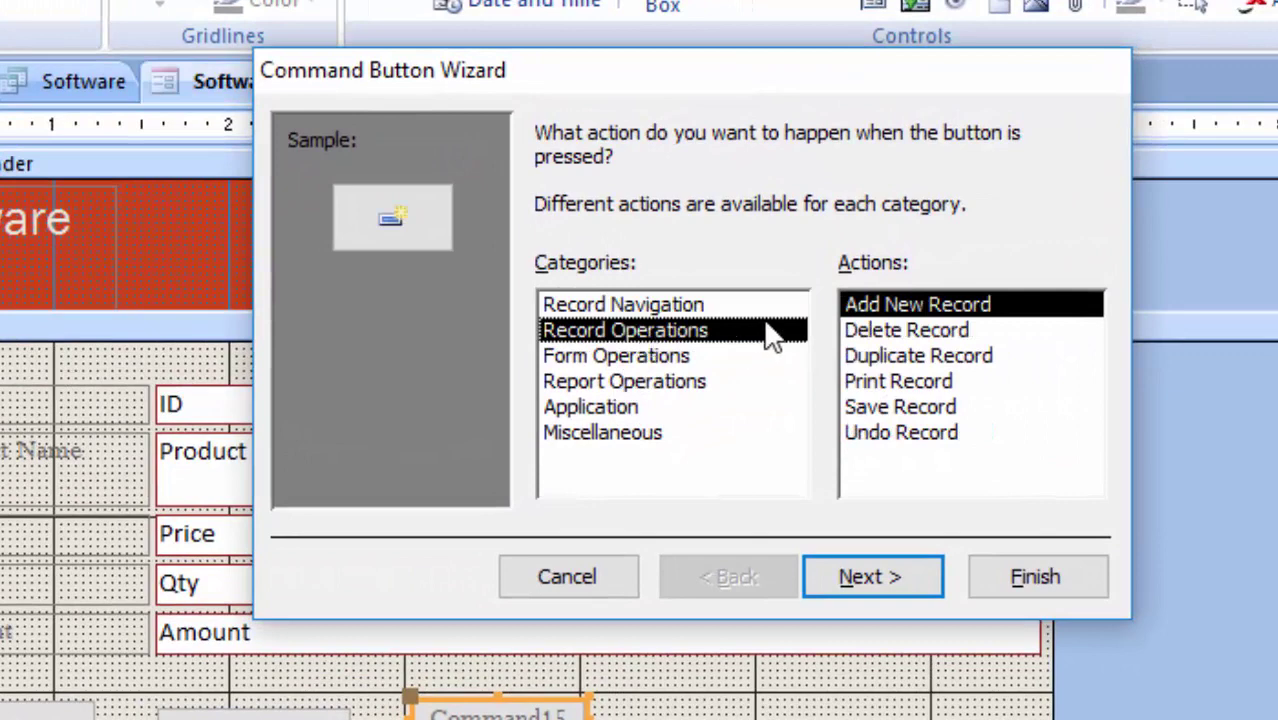
left_click(884, 409)
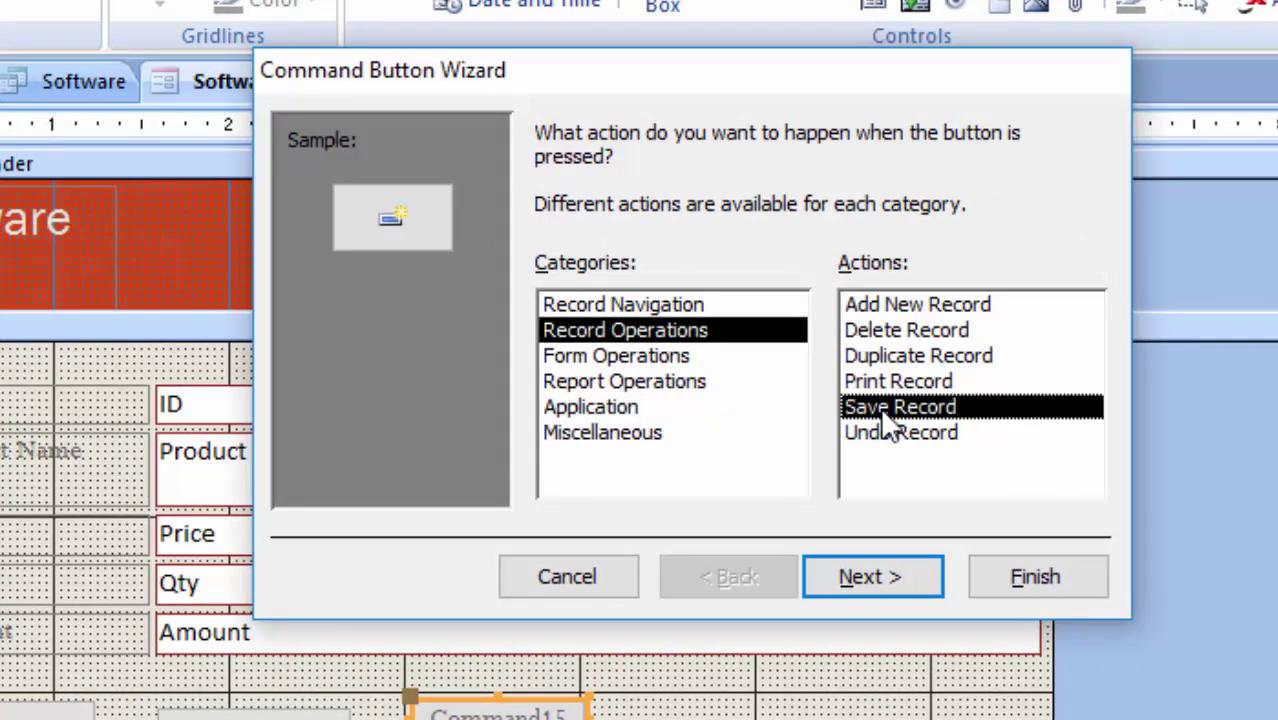
left_click(855, 577)
left_click(548, 282)
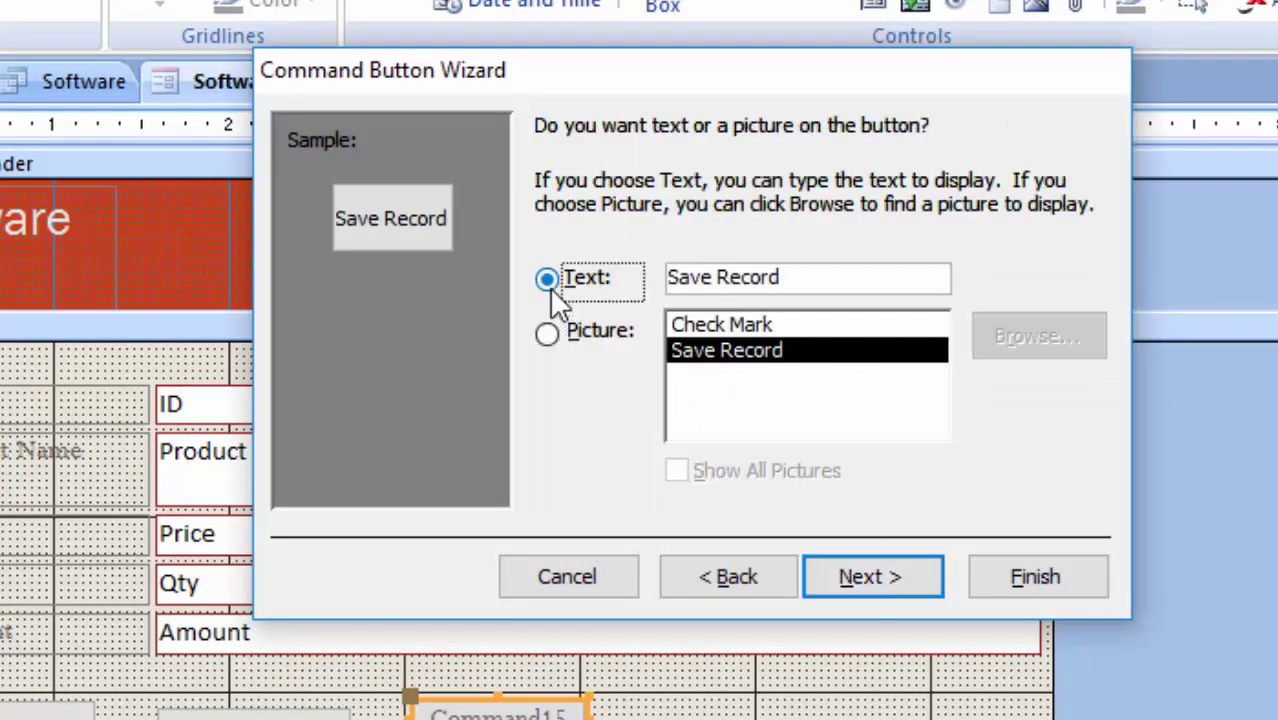
left_click(878, 578)
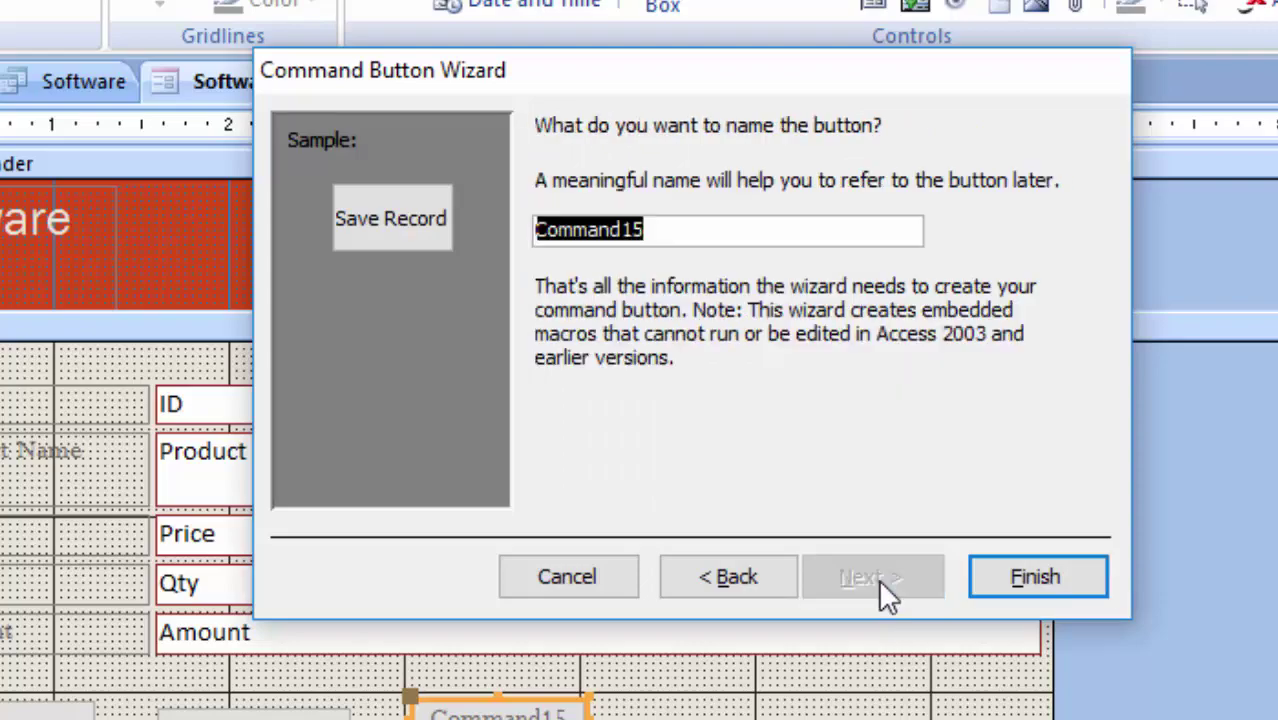
left_click(1045, 578)
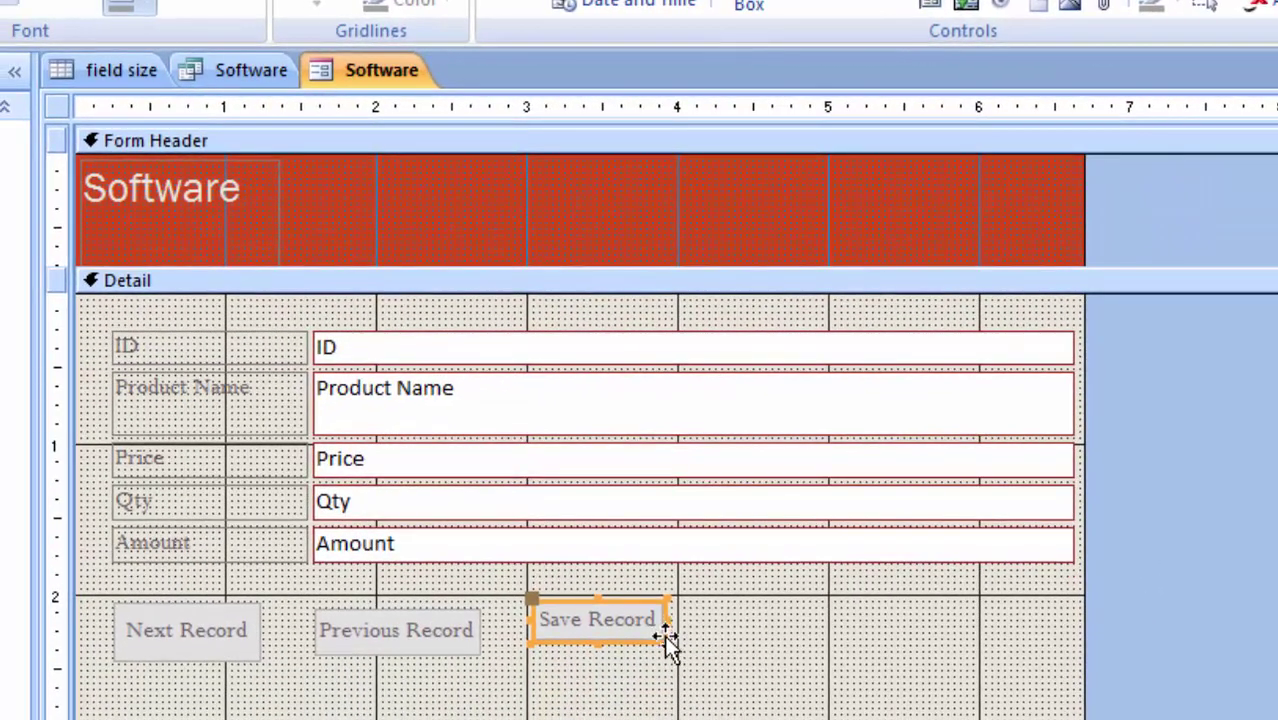
left_click_drag(663, 638, 665, 641)
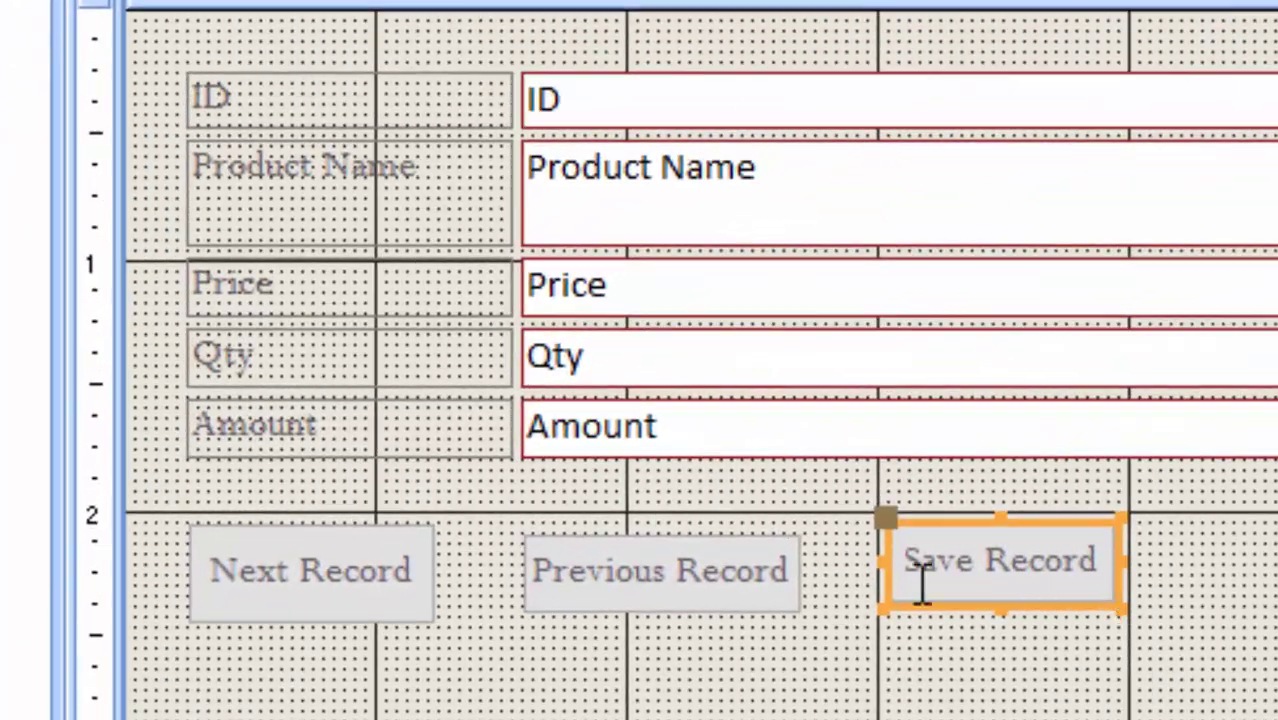
left_click(1212, 688)
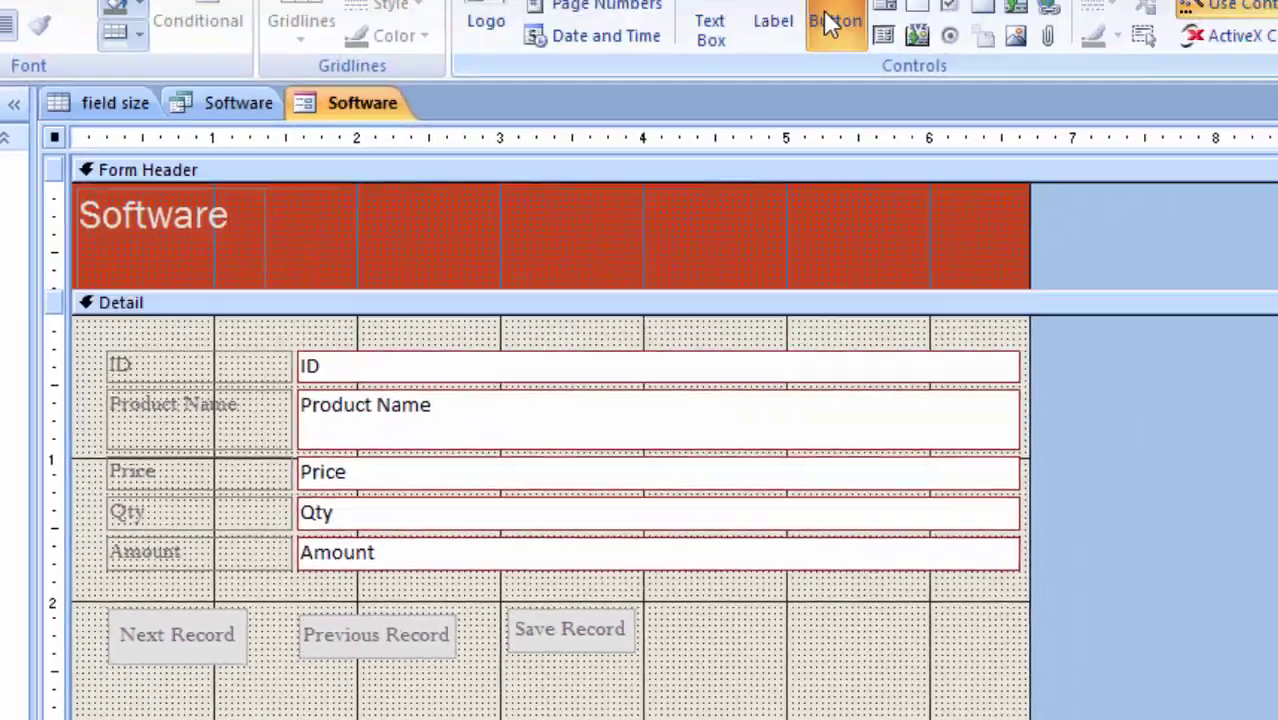
- Draw a Delete Record text button to the right of Save Record
left_click(750, 80)
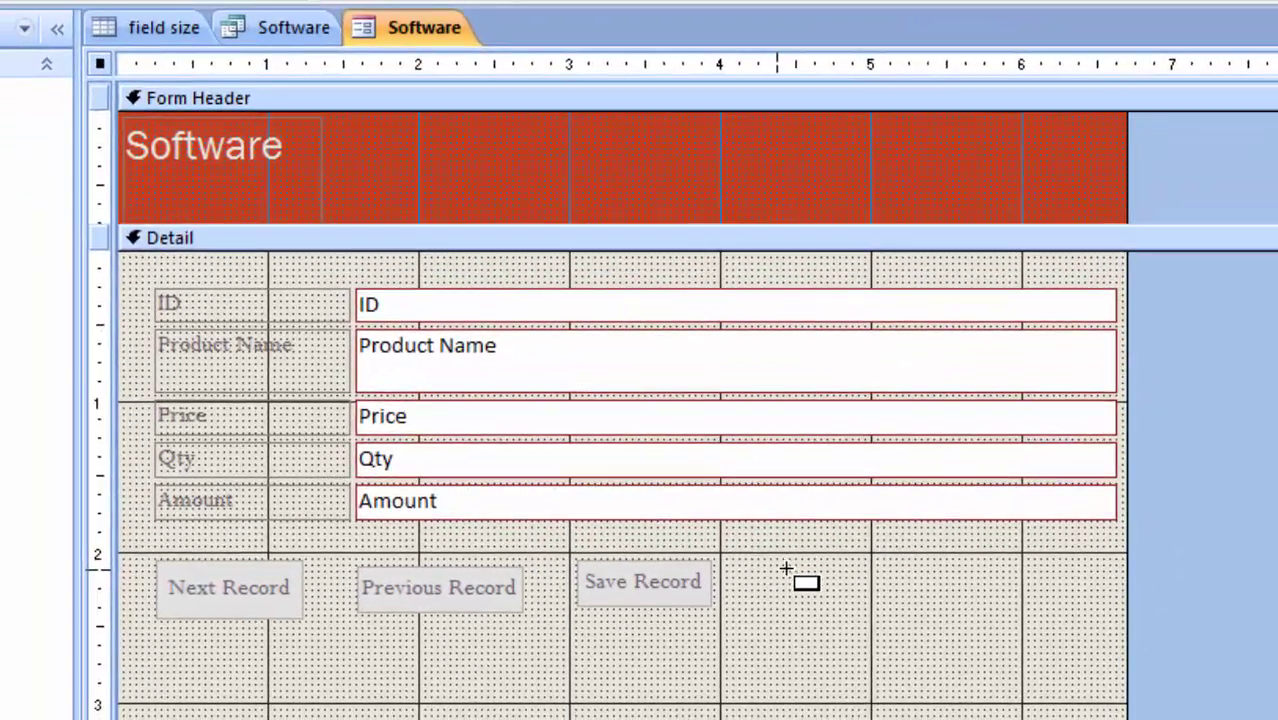
left_click_drag(777, 572, 930, 628)
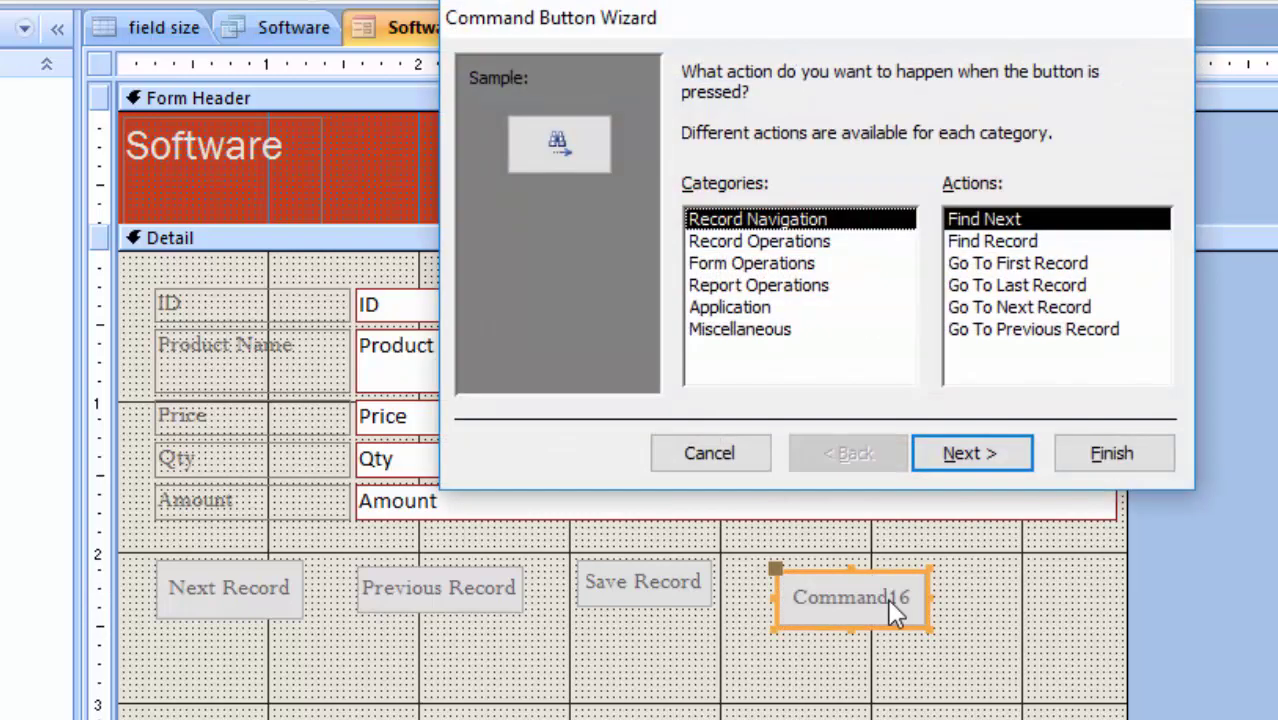
left_click(800, 245)
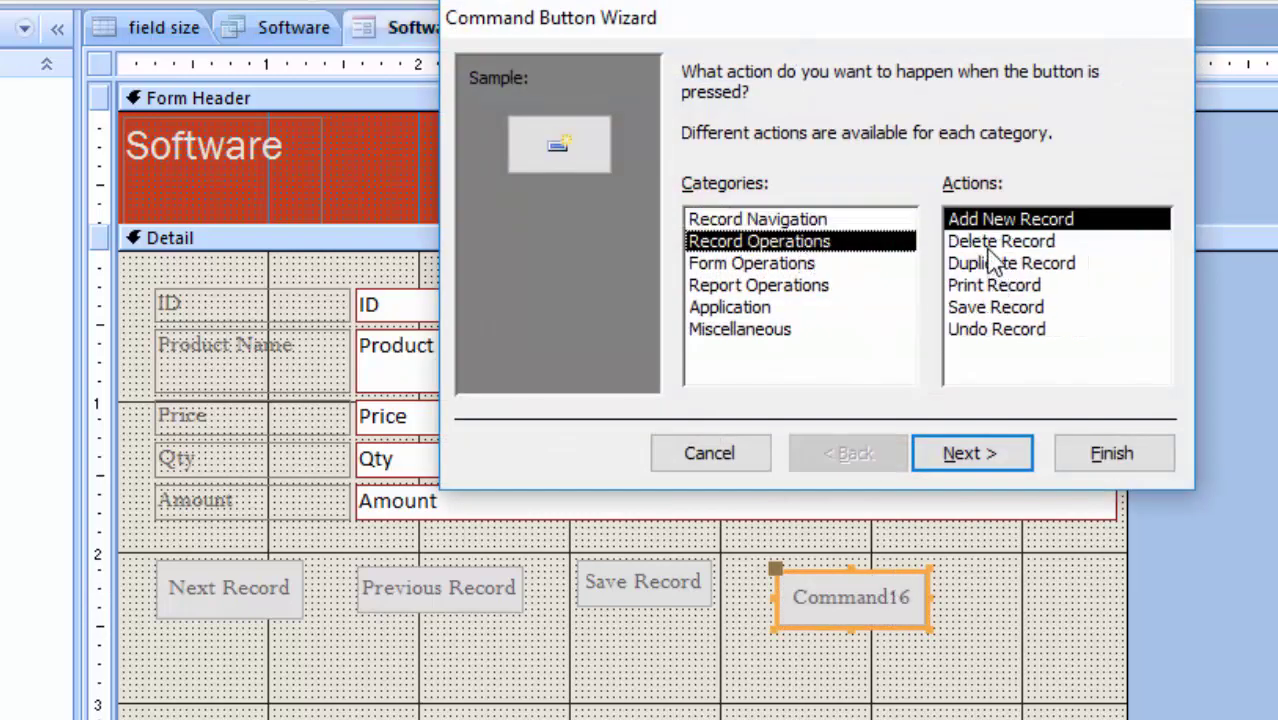
left_click(1018, 242)
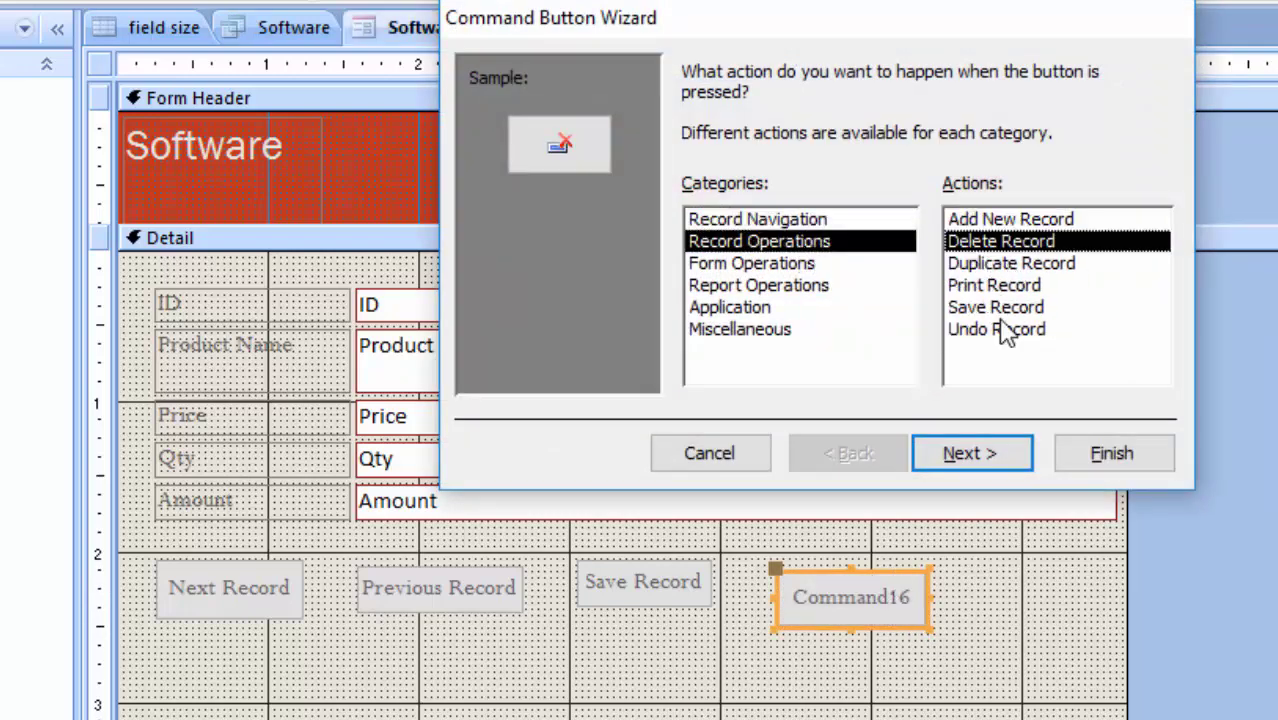
left_click(984, 457)
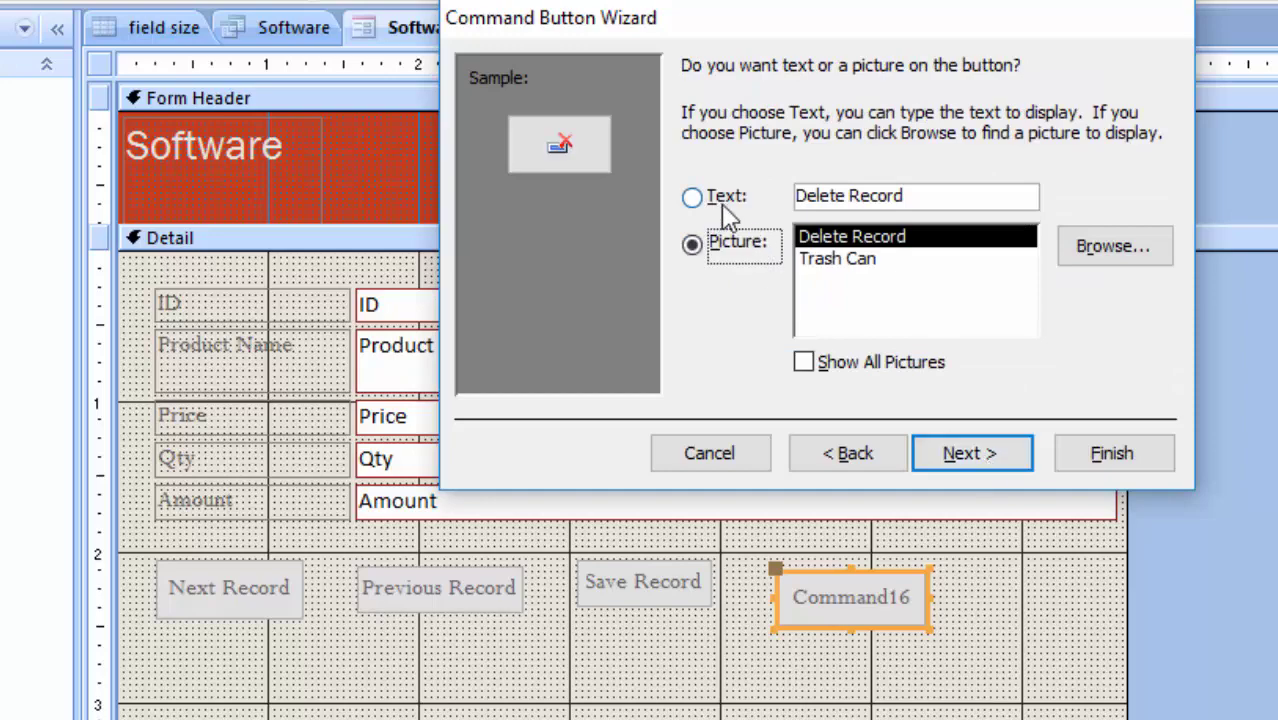
left_click(725, 198)
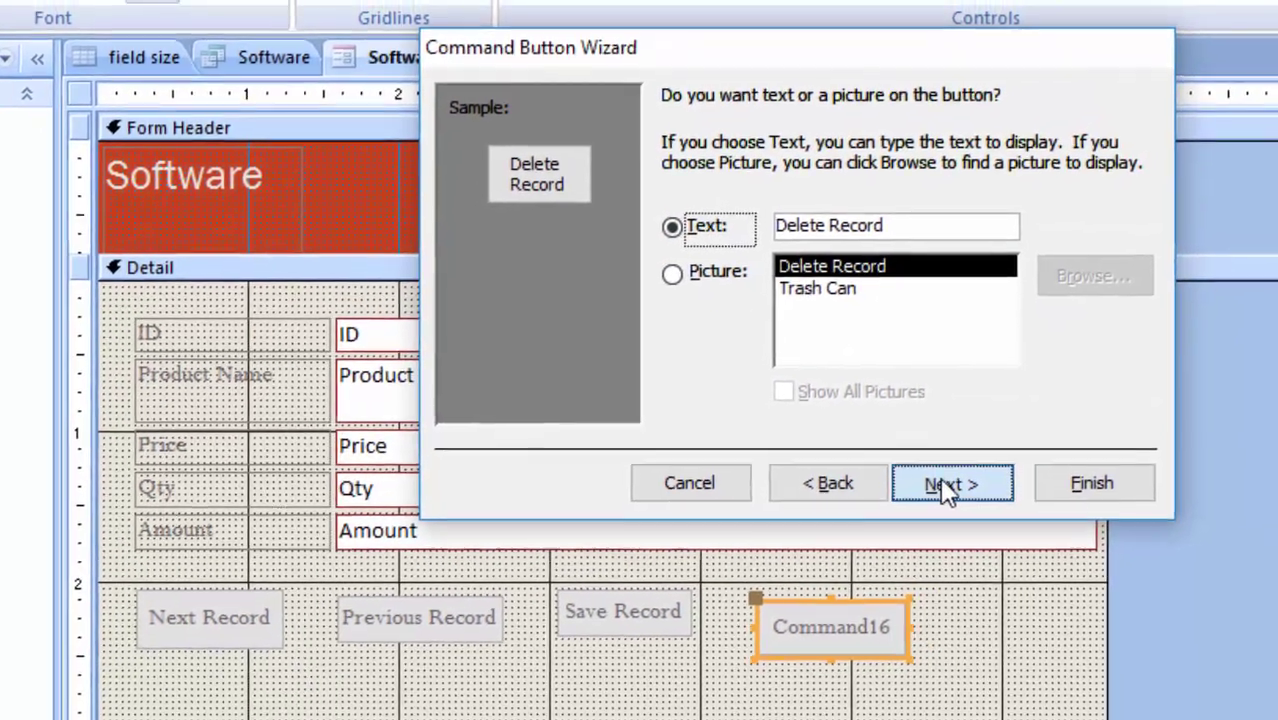
left_click(955, 470)
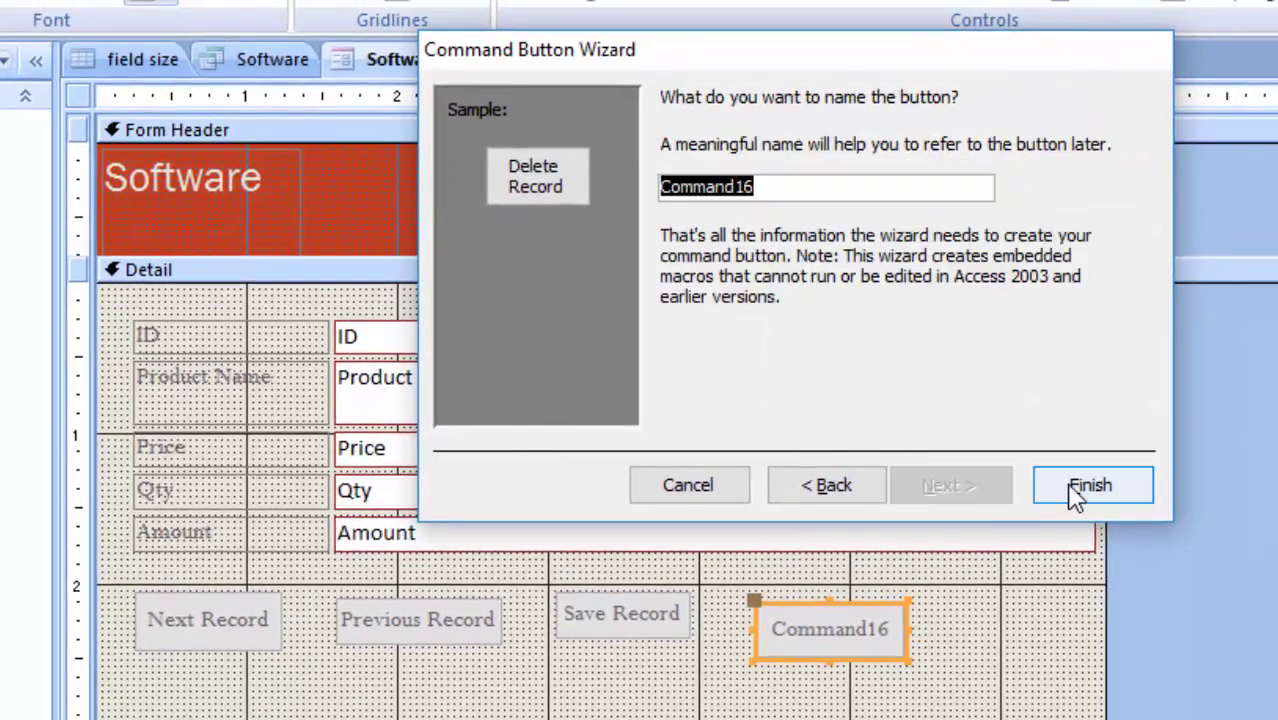
left_click(1100, 470)
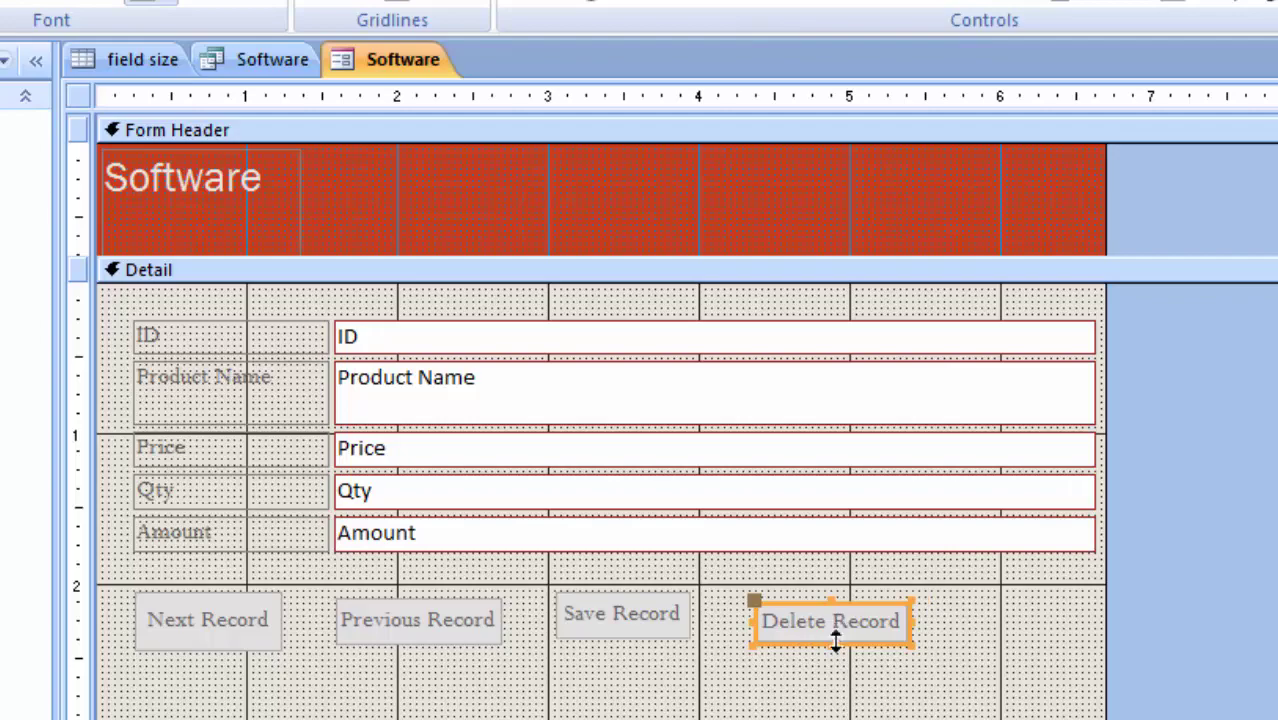
- Move the Delete Record button up and left into line with the others
left_click_drag(781, 640, 768, 630)
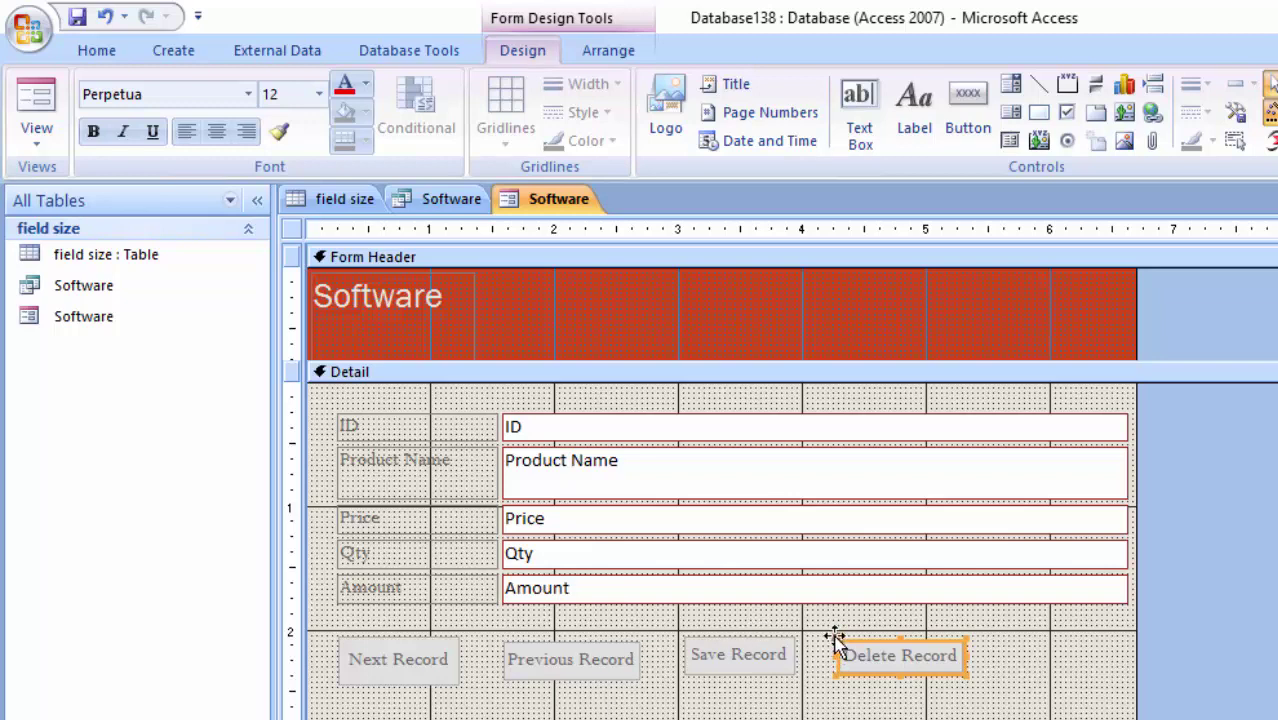
left_click(838, 689)
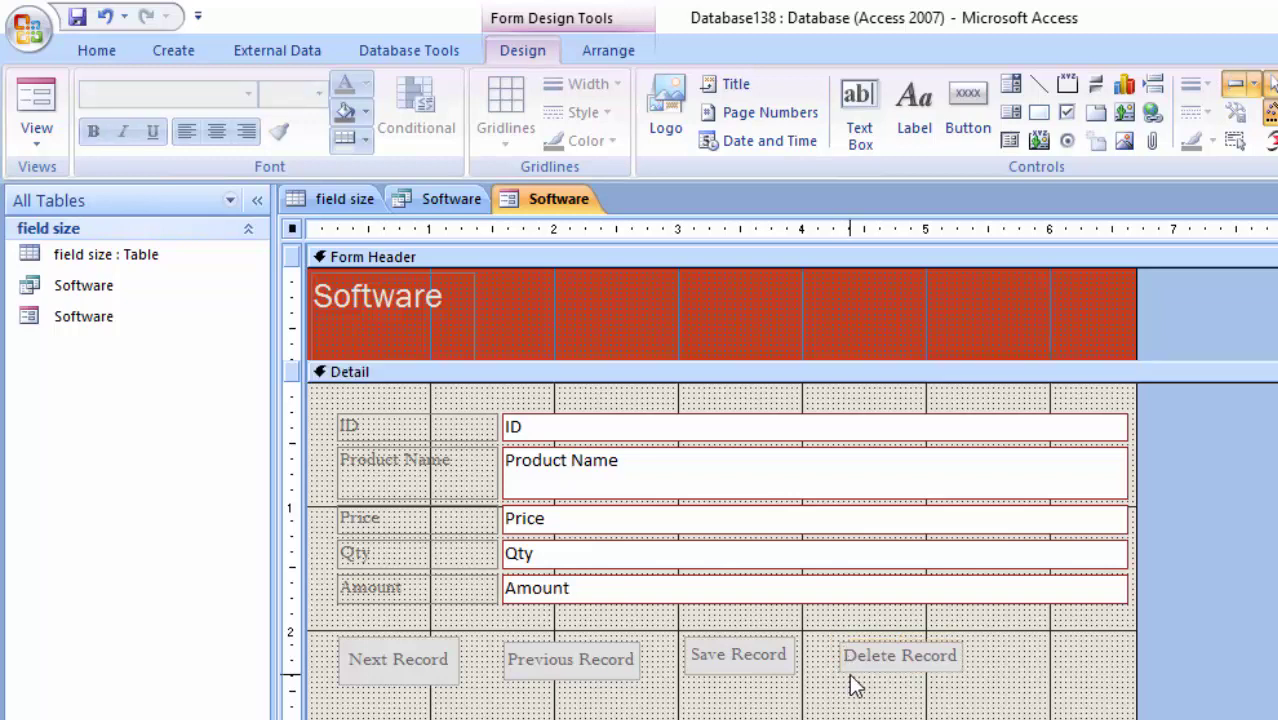
left_click(852, 678)
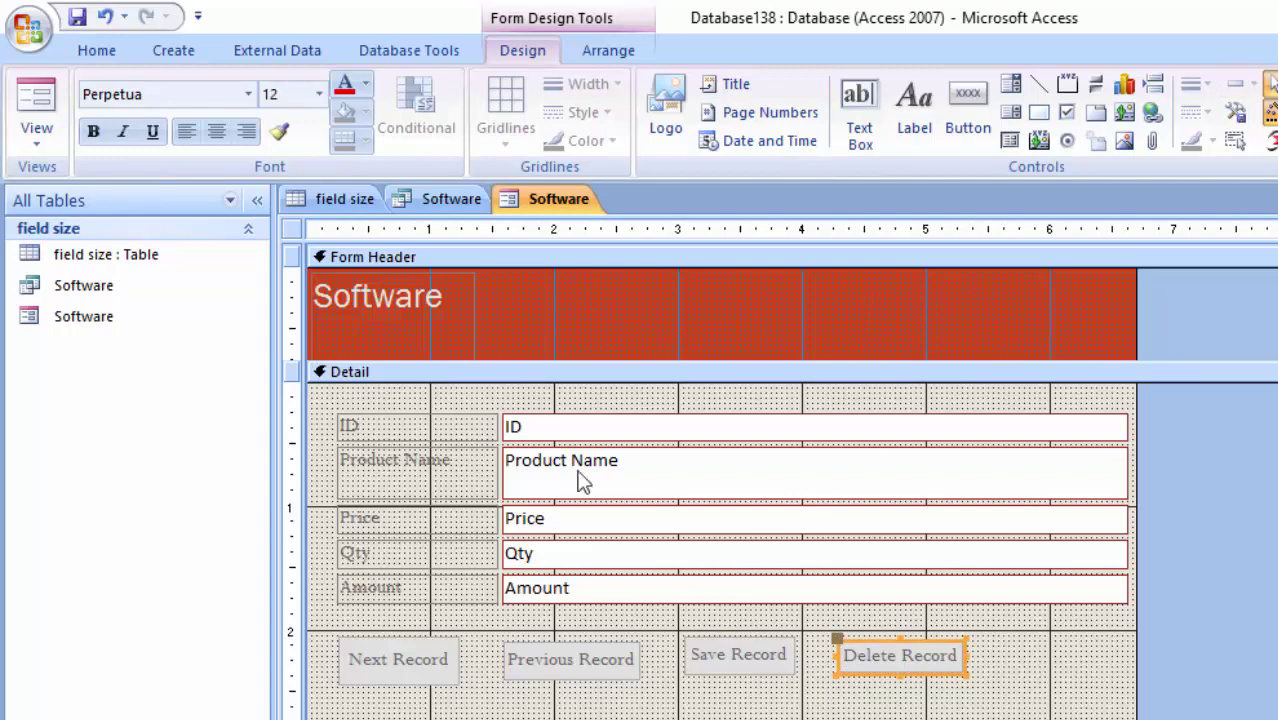
left_click(38, 108)
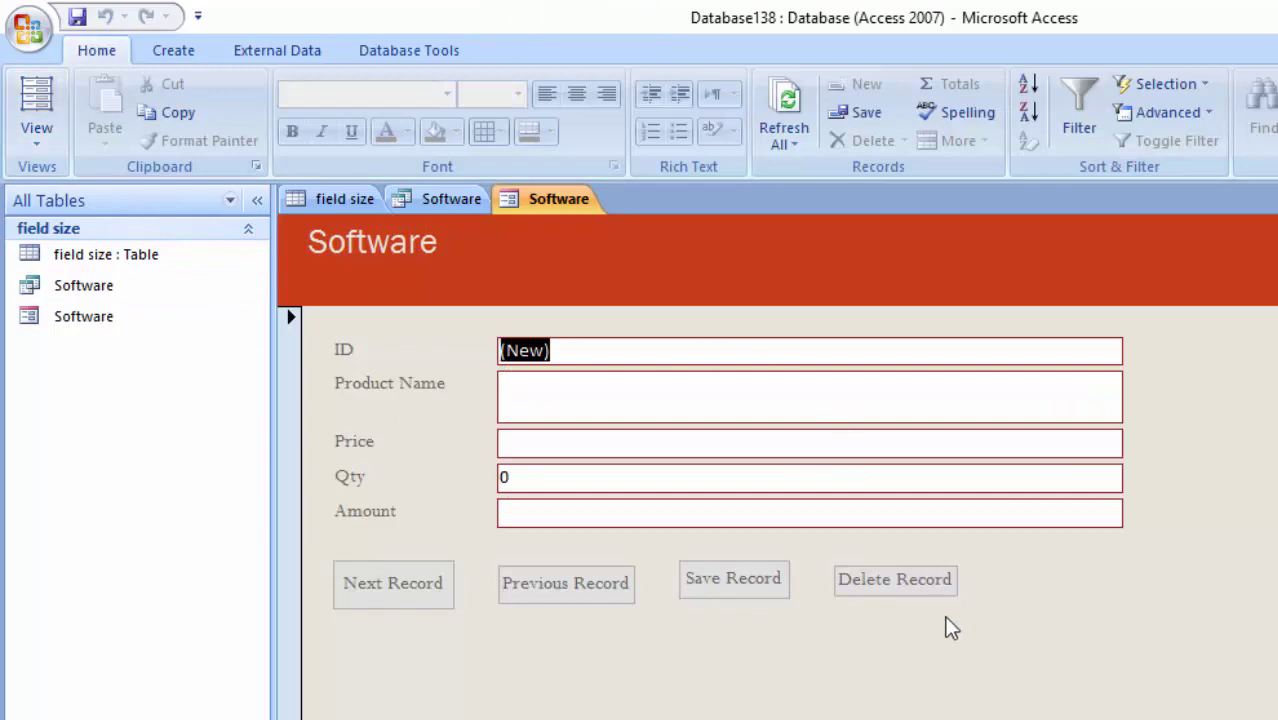
left_click(915, 590)
left_click(36, 130)
left_click(82, 305)
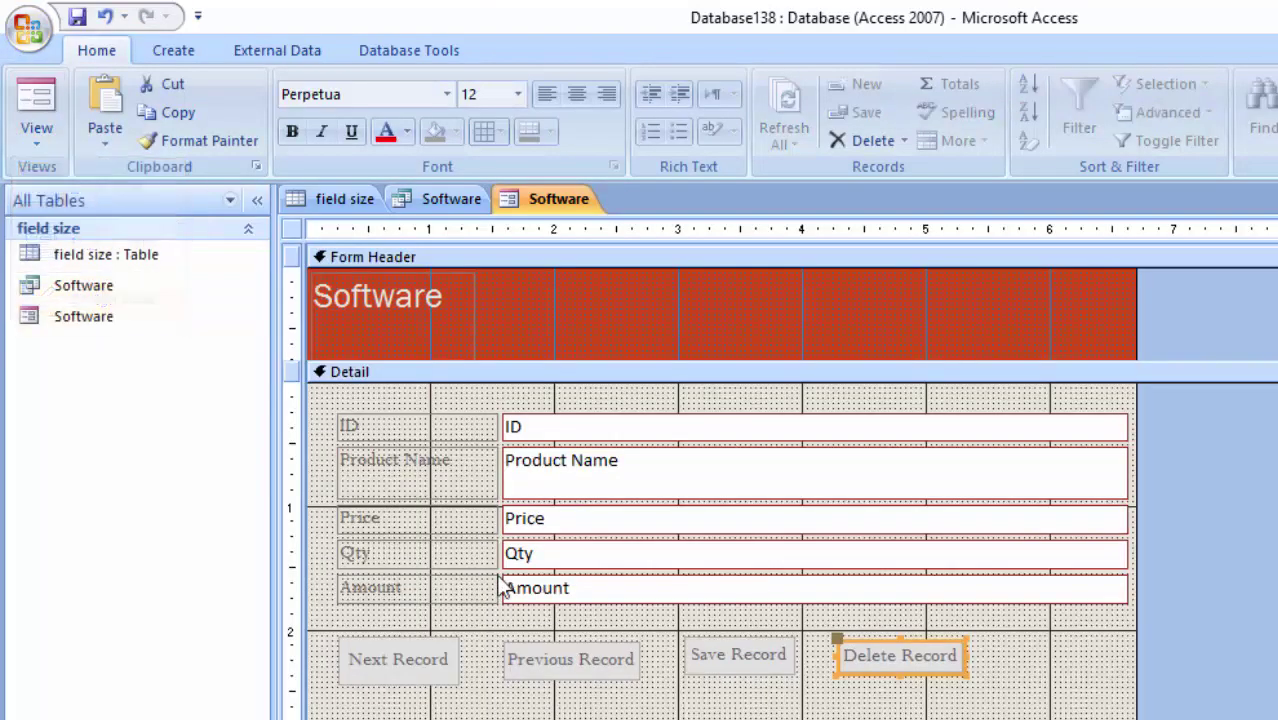
- Resize the Delete Record button slightly
left_click(967, 636)
left_click_drag(967, 636, 968, 632)
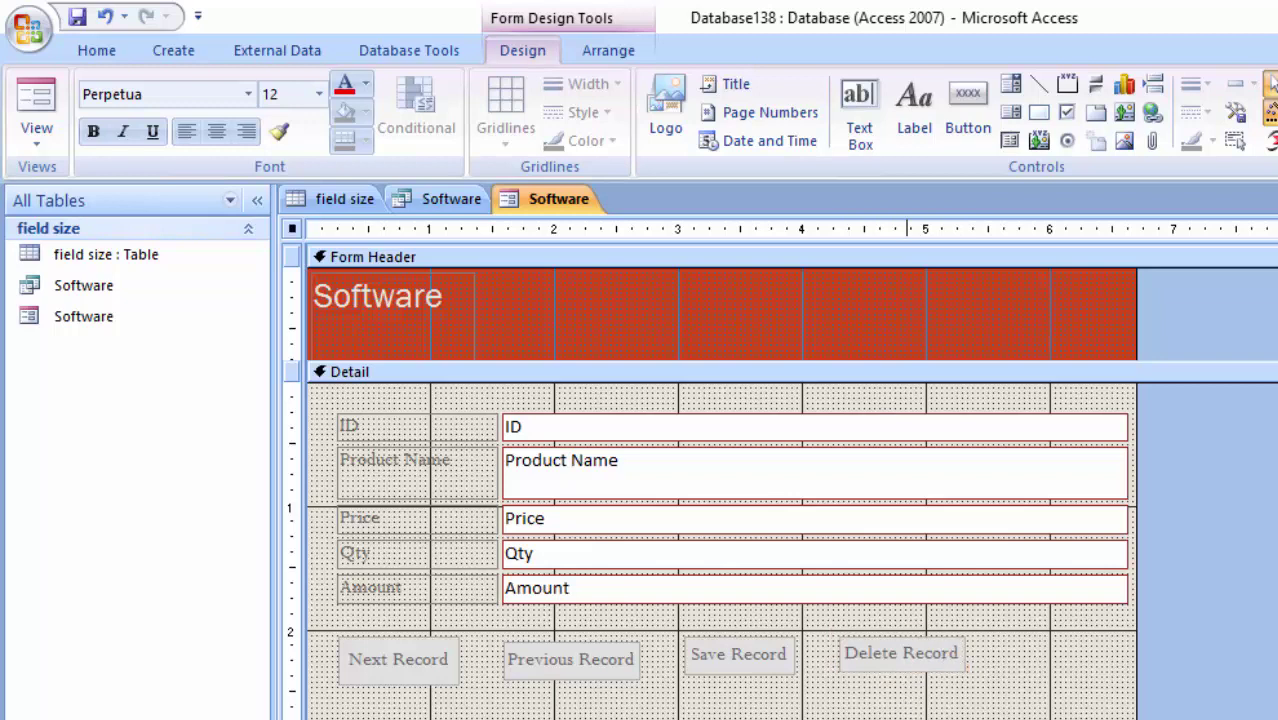
left_click(901, 693)
- Set the captions of Delete, Save, Previous and Next Record buttons to black
left_click(922, 672)
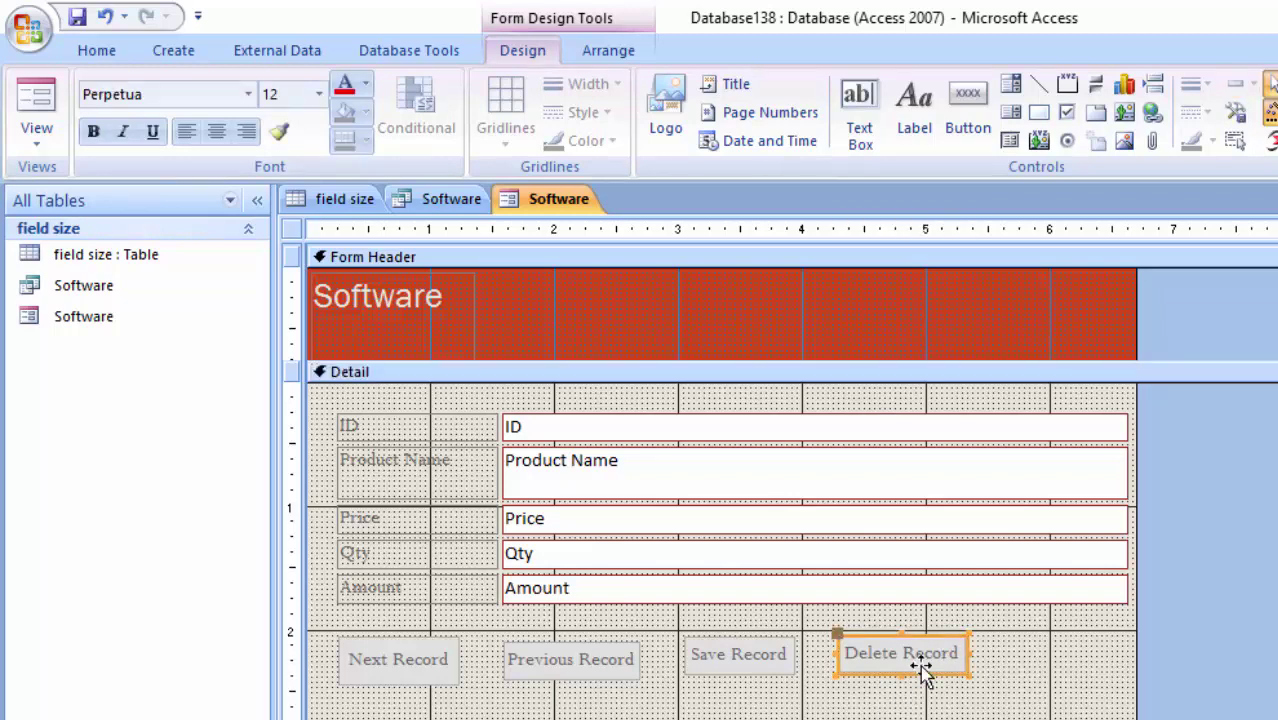
left_click(365, 84)
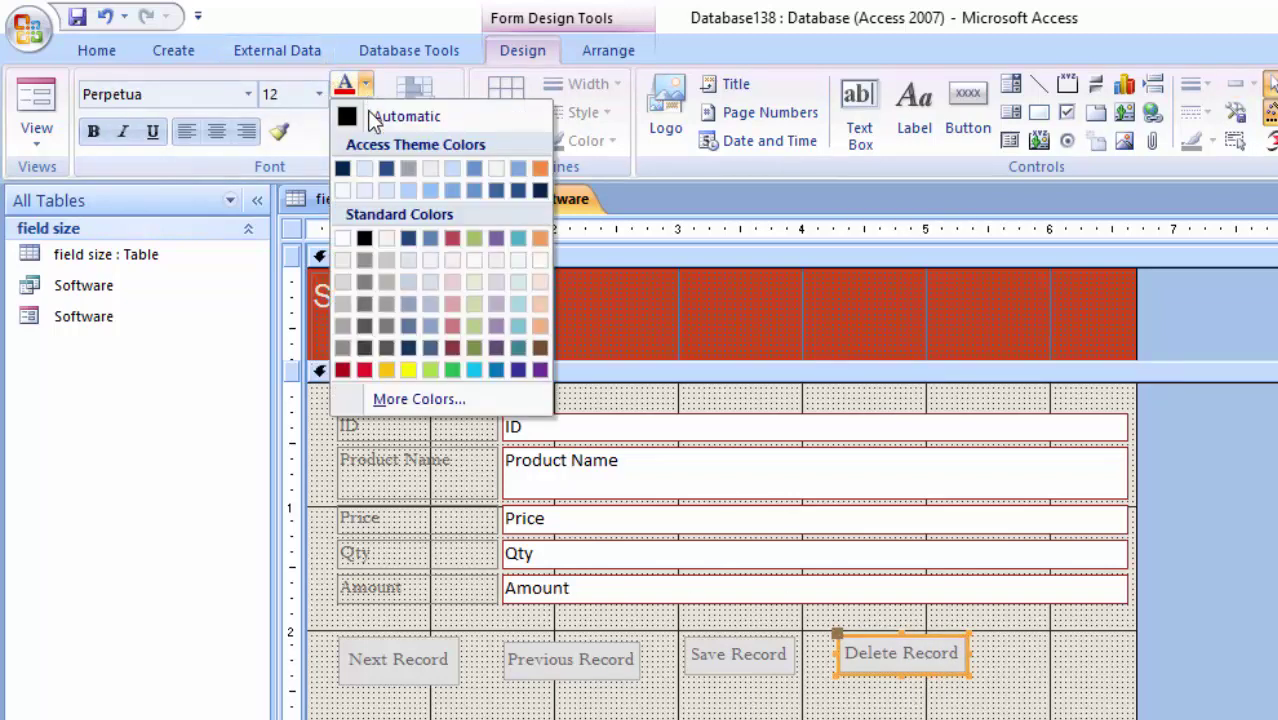
left_click(364, 240)
left_click(721, 676)
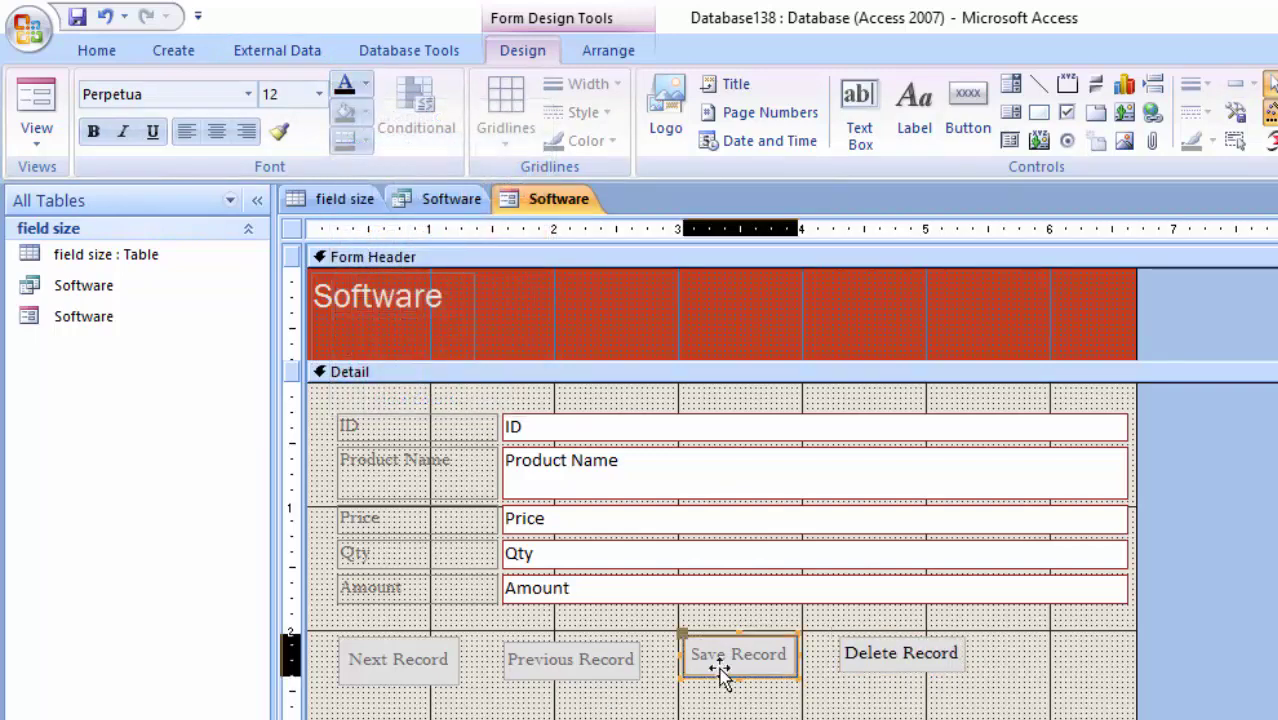
left_click(344, 86)
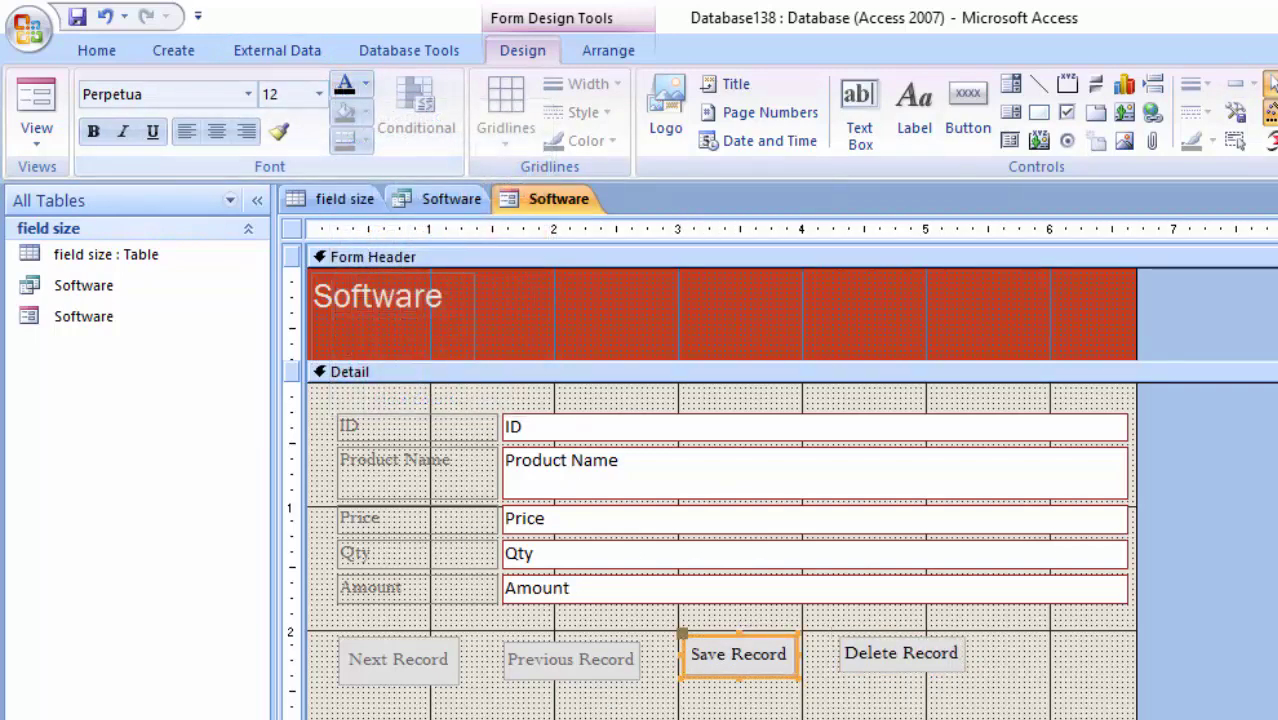
left_click(531, 676)
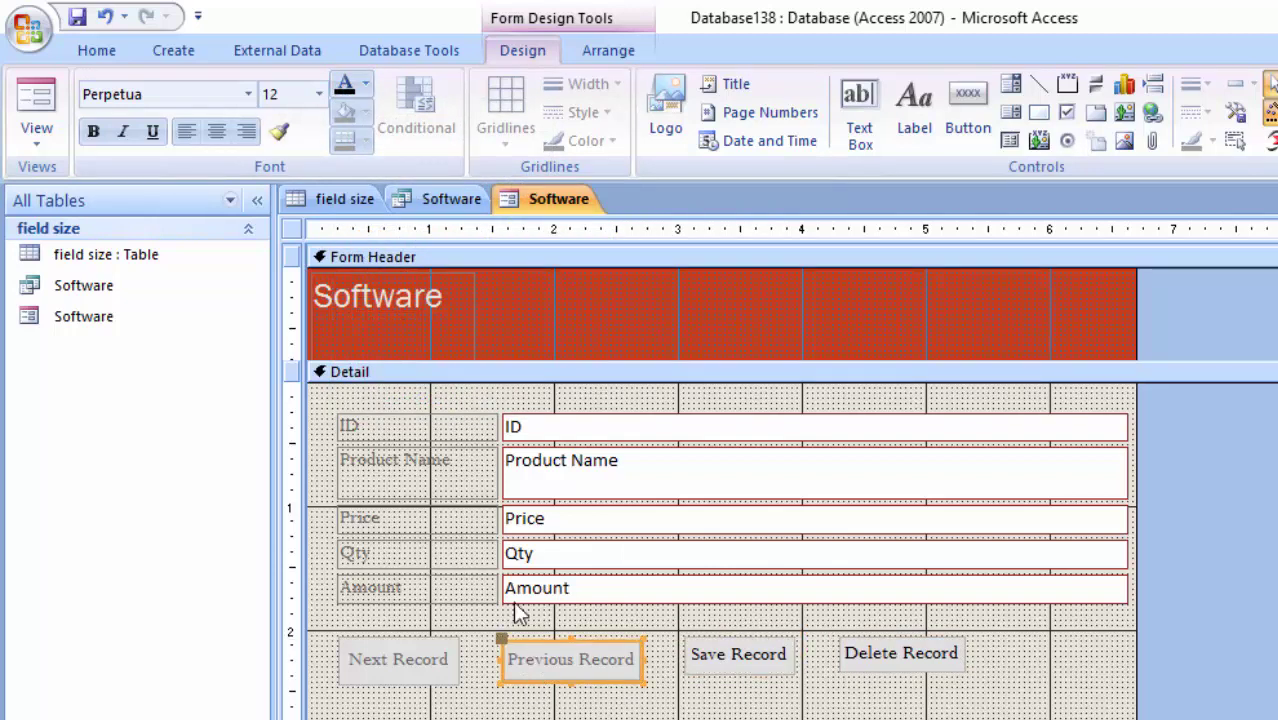
left_click(344, 86)
left_click(374, 664)
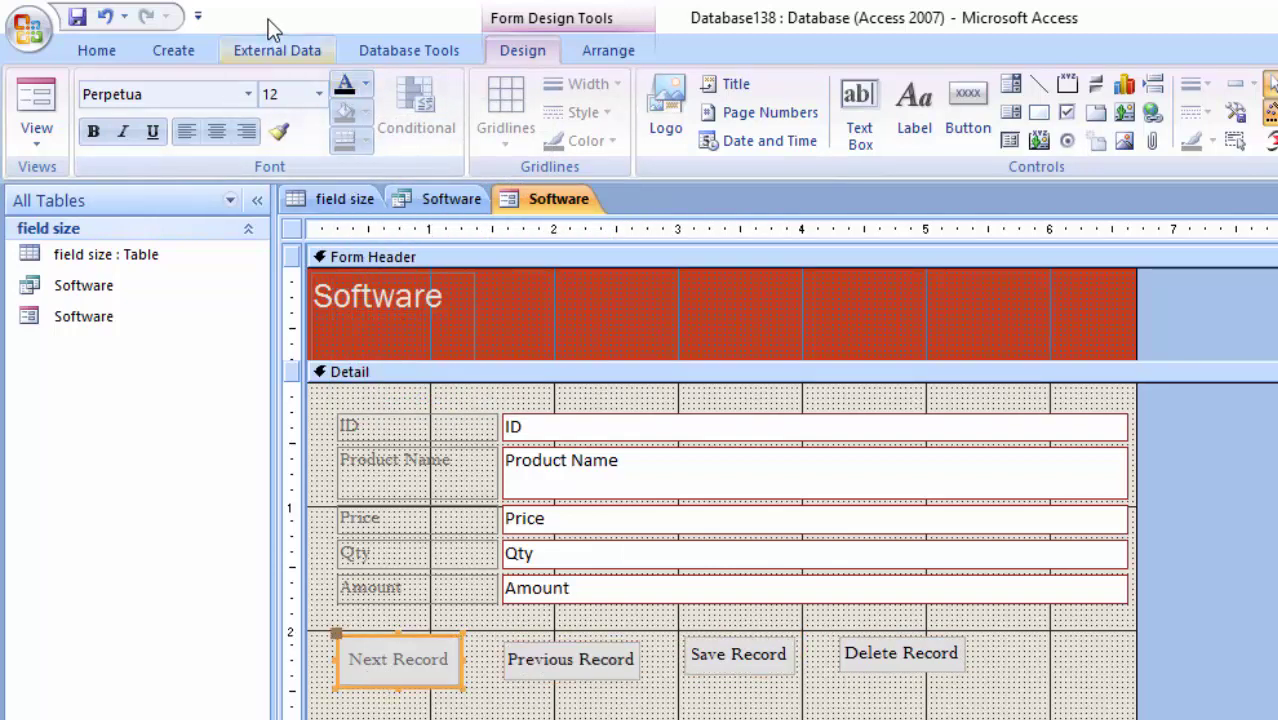
left_click(344, 86)
left_click(420, 371)
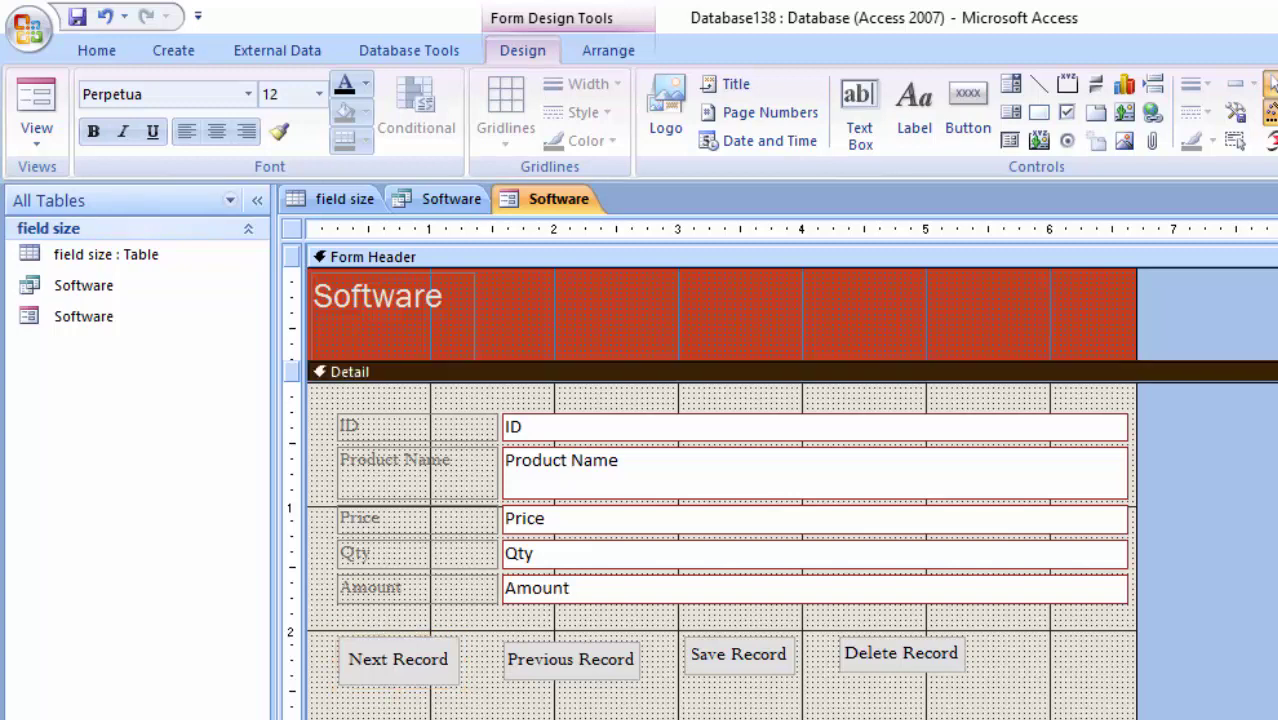
- Widen the Software title label across the header
left_click(452, 304)
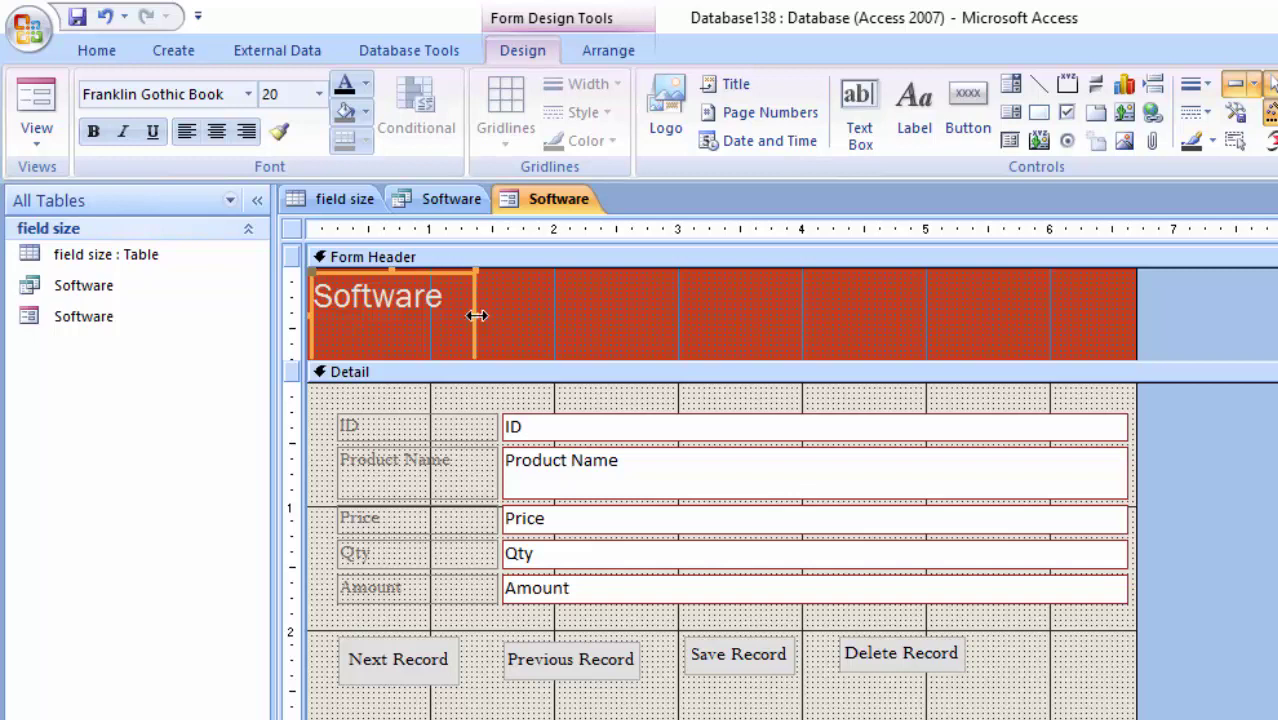
left_click_drag(476, 315, 1011, 331)
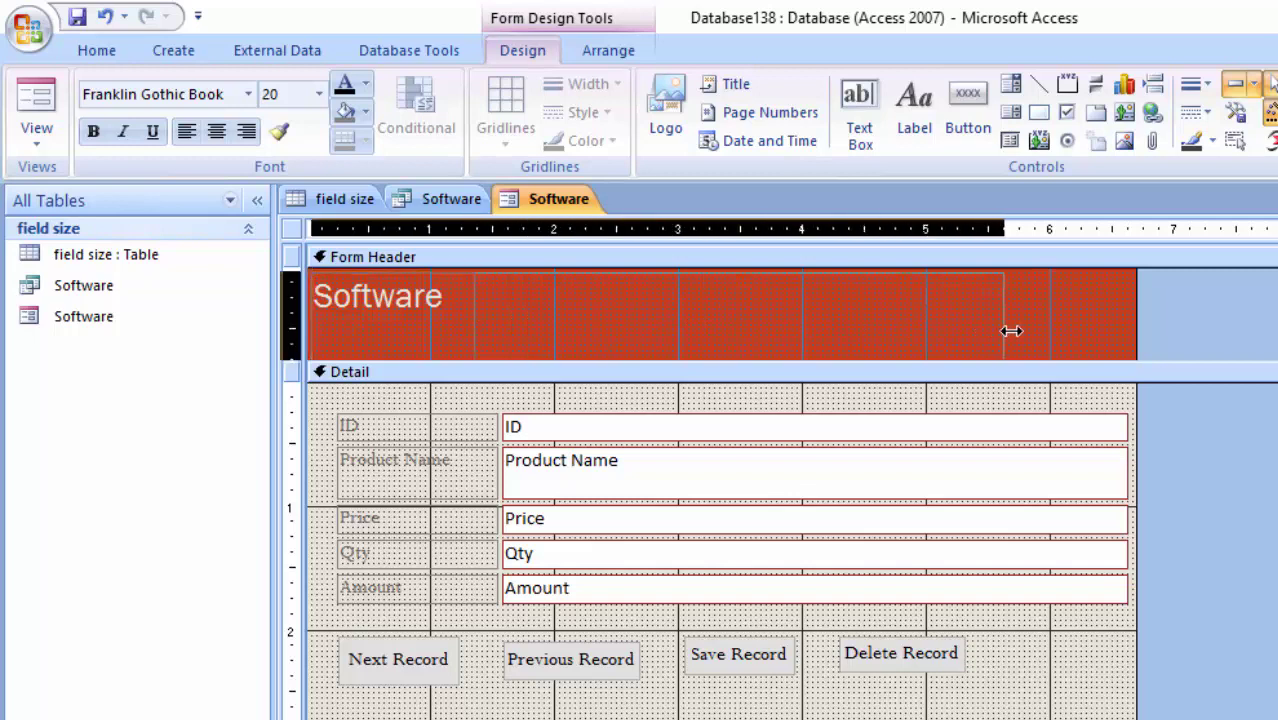
left_click_drag(1011, 331, 1086, 332)
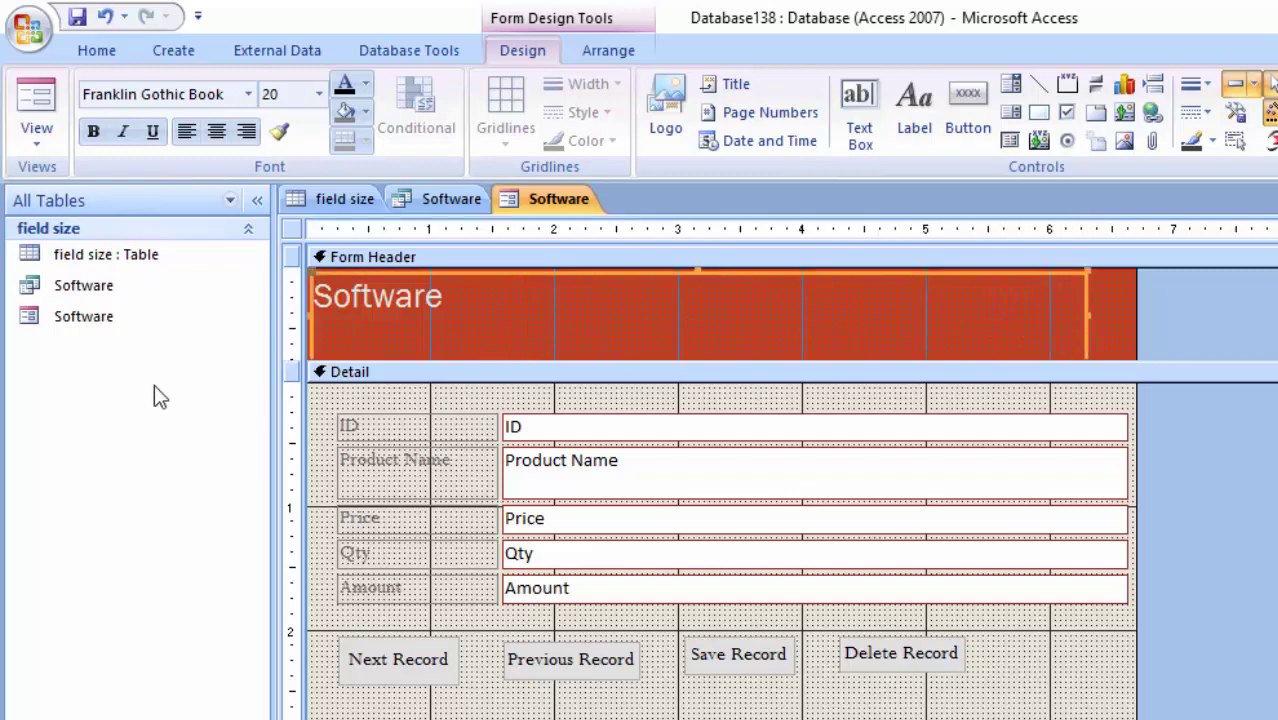
- Set the Software title text to Eras Bold ITC, size 36
left_click(480, 318)
left_click_drag(473, 309, 297, 294)
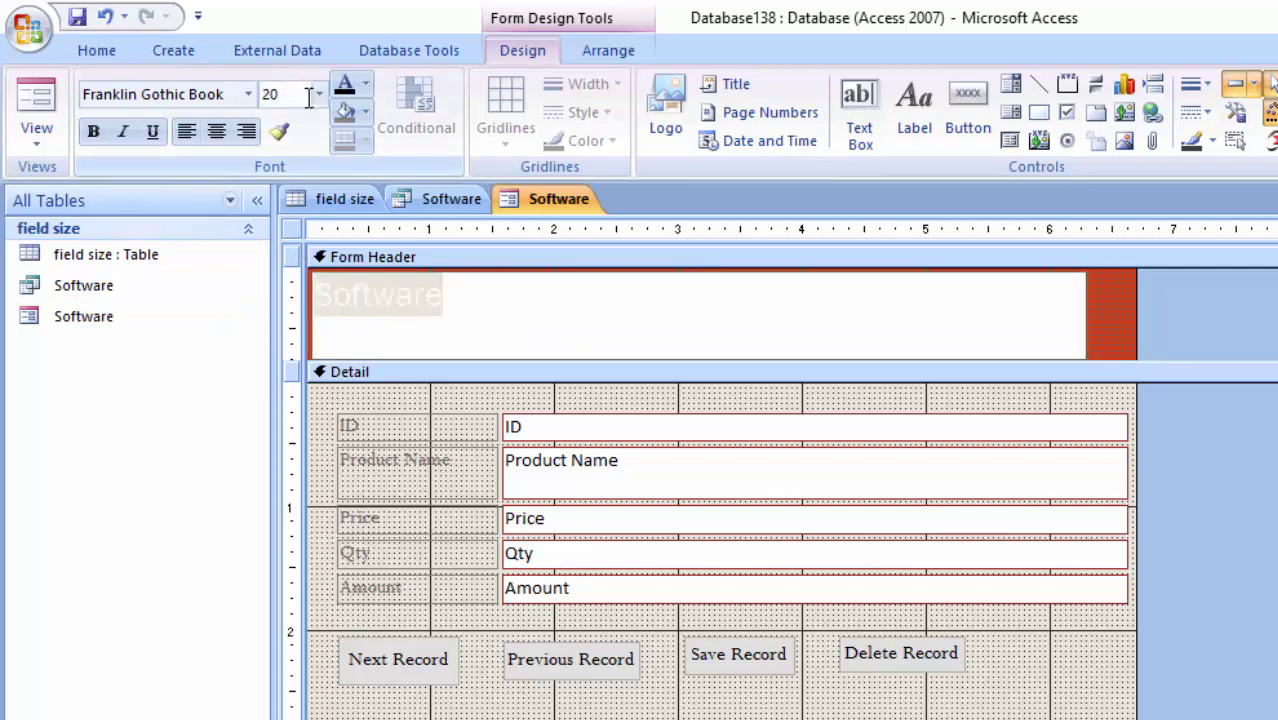
left_click(249, 95)
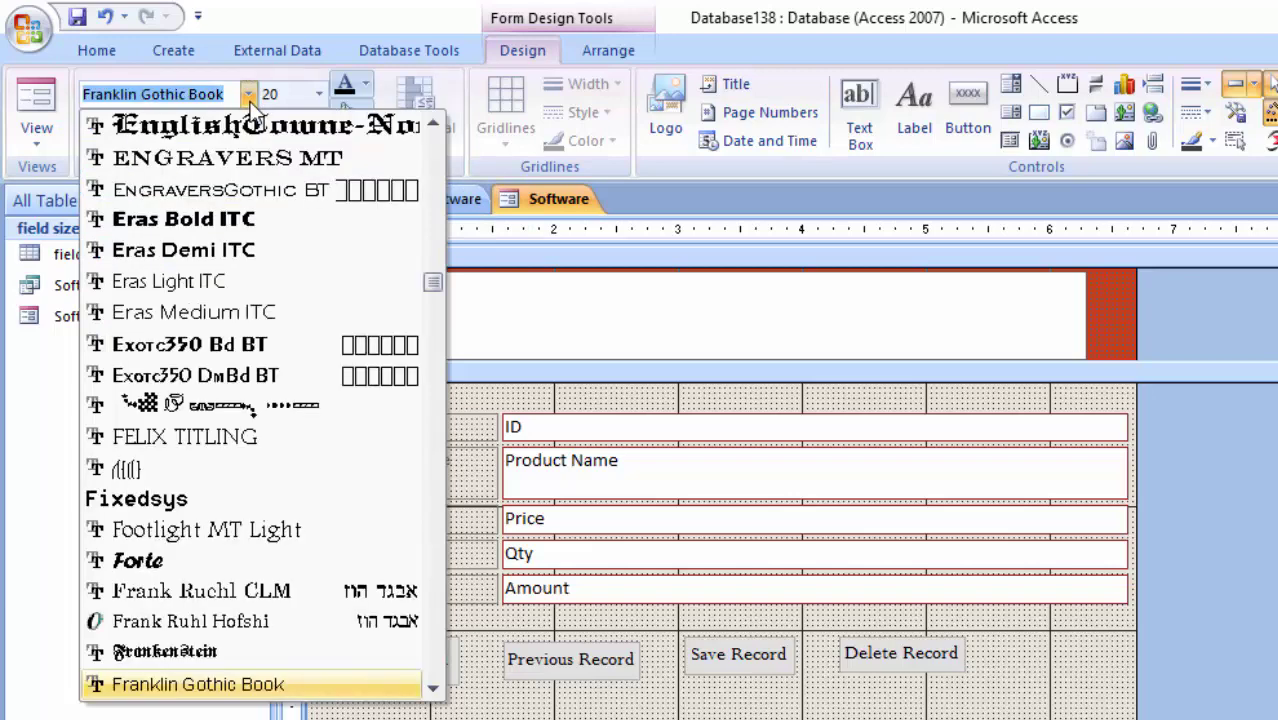
left_click(272, 218)
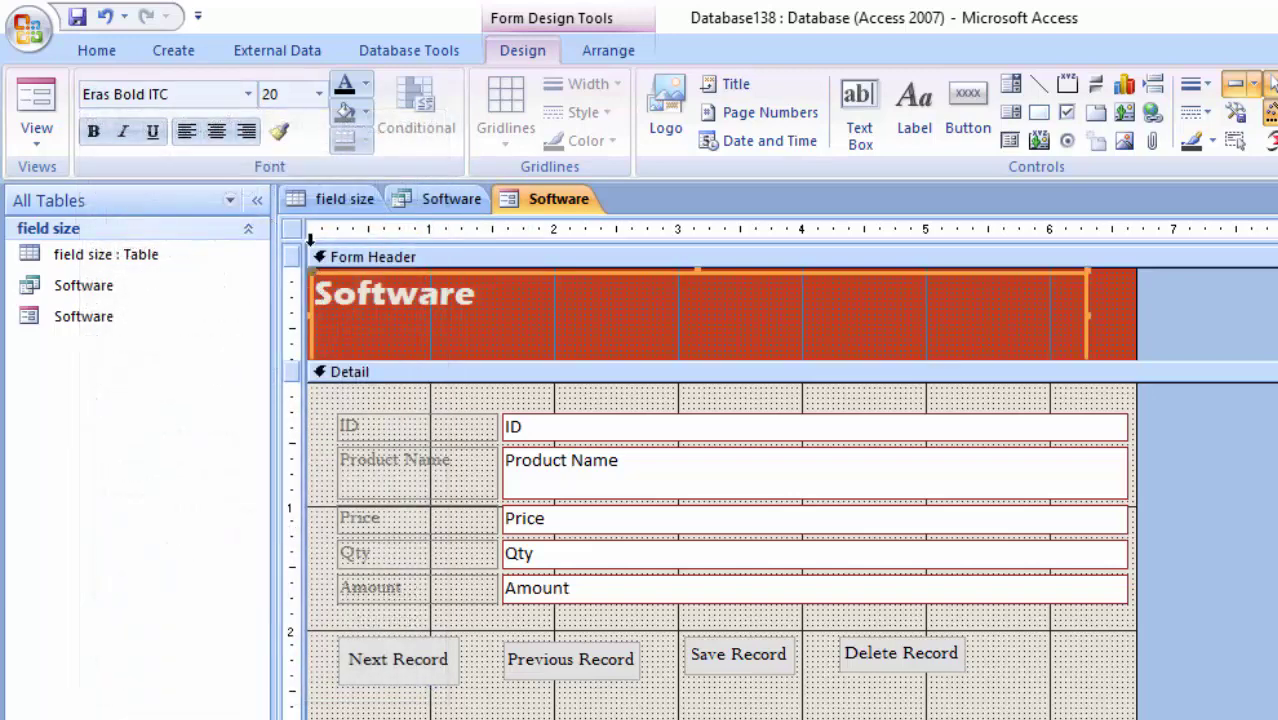
left_click(317, 99)
left_click(285, 408)
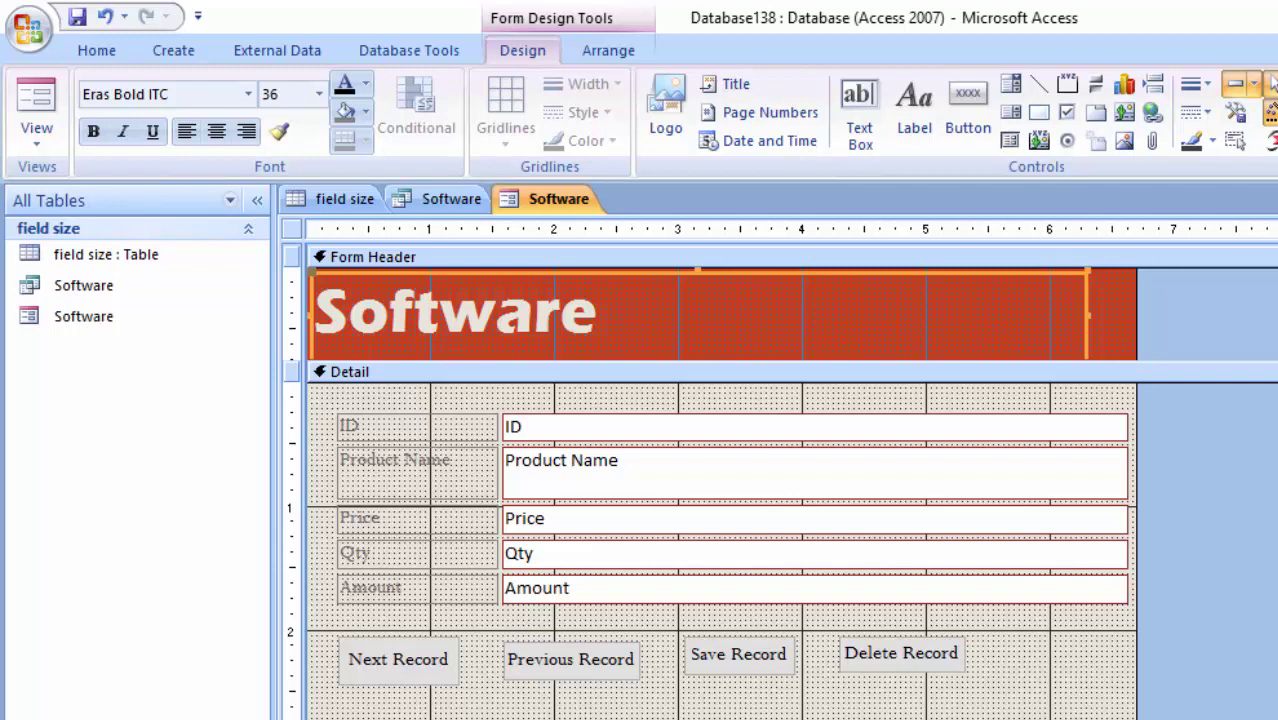
- Switch to Form view and enter Keyboard, price 220, quantity 5 as the first record
left_click(38, 104)
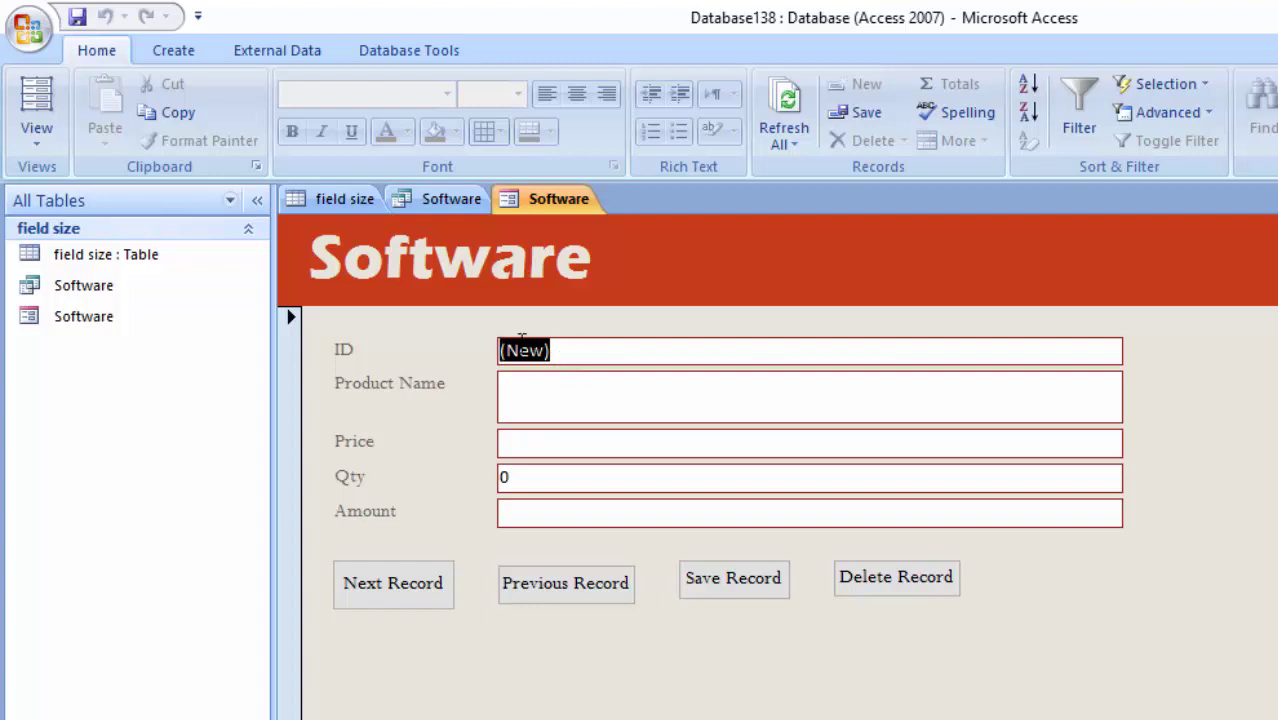
left_click(530, 390)
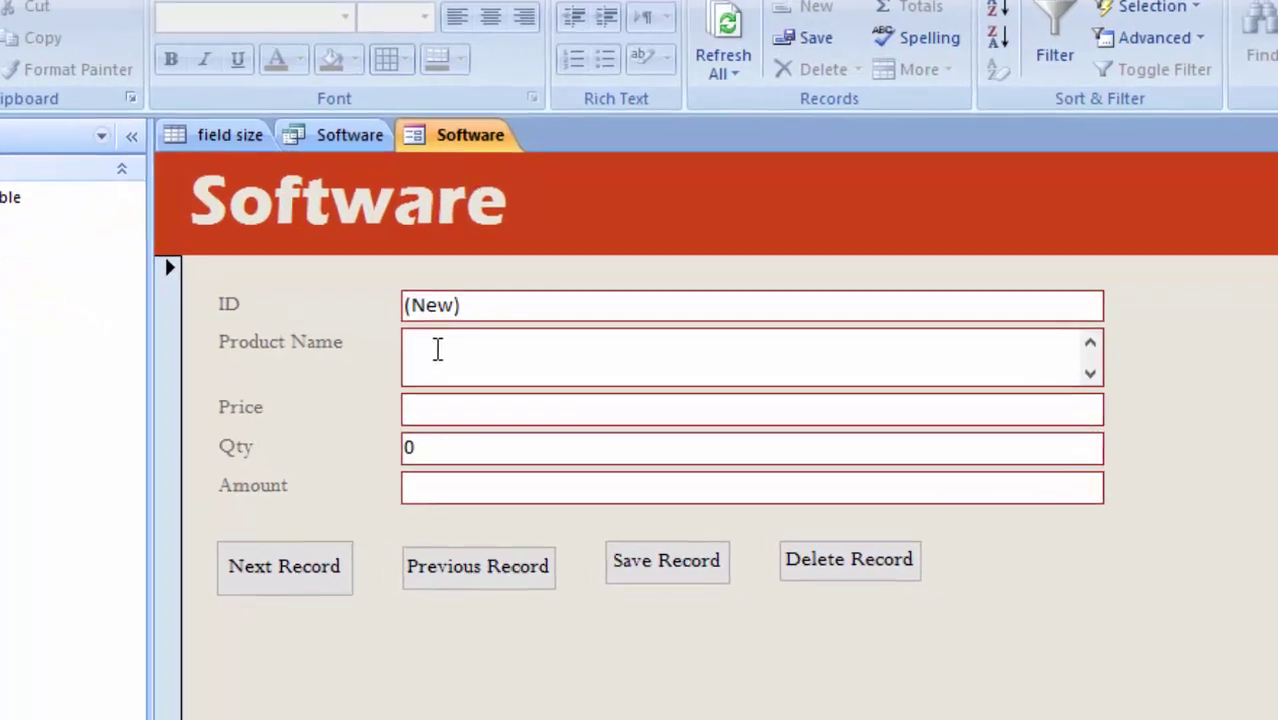
type("K")
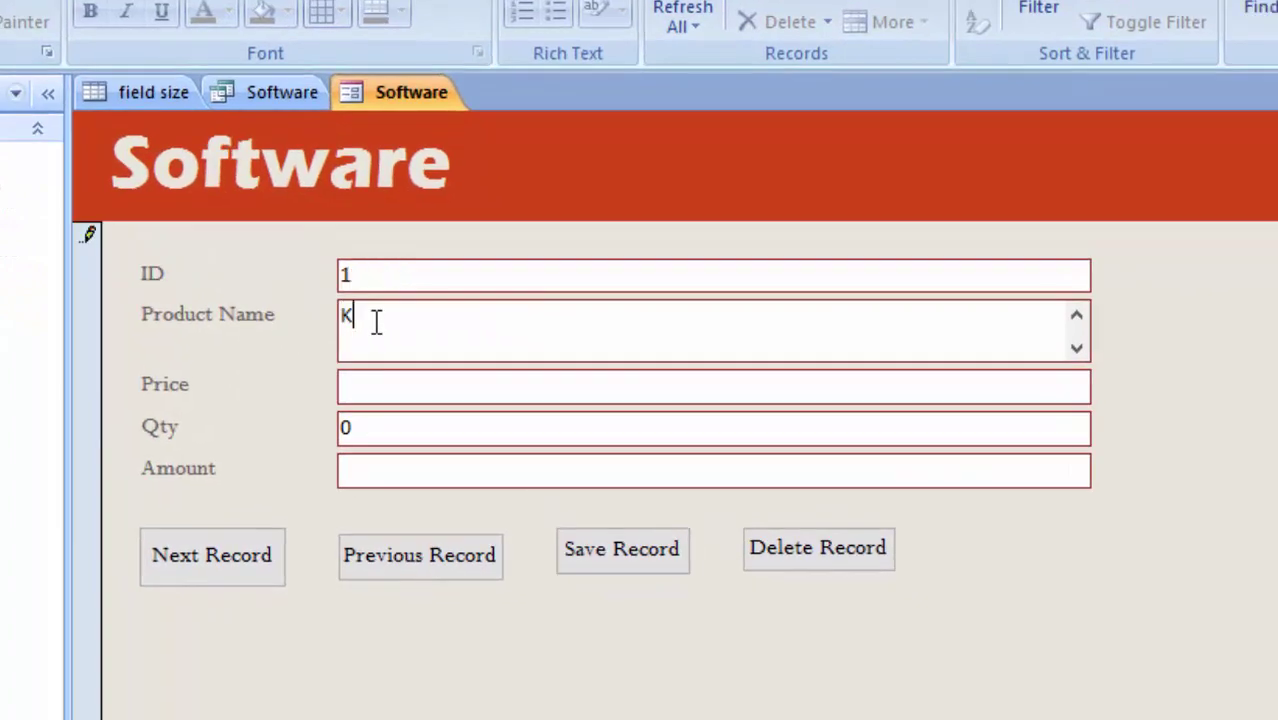
type("eyboar")
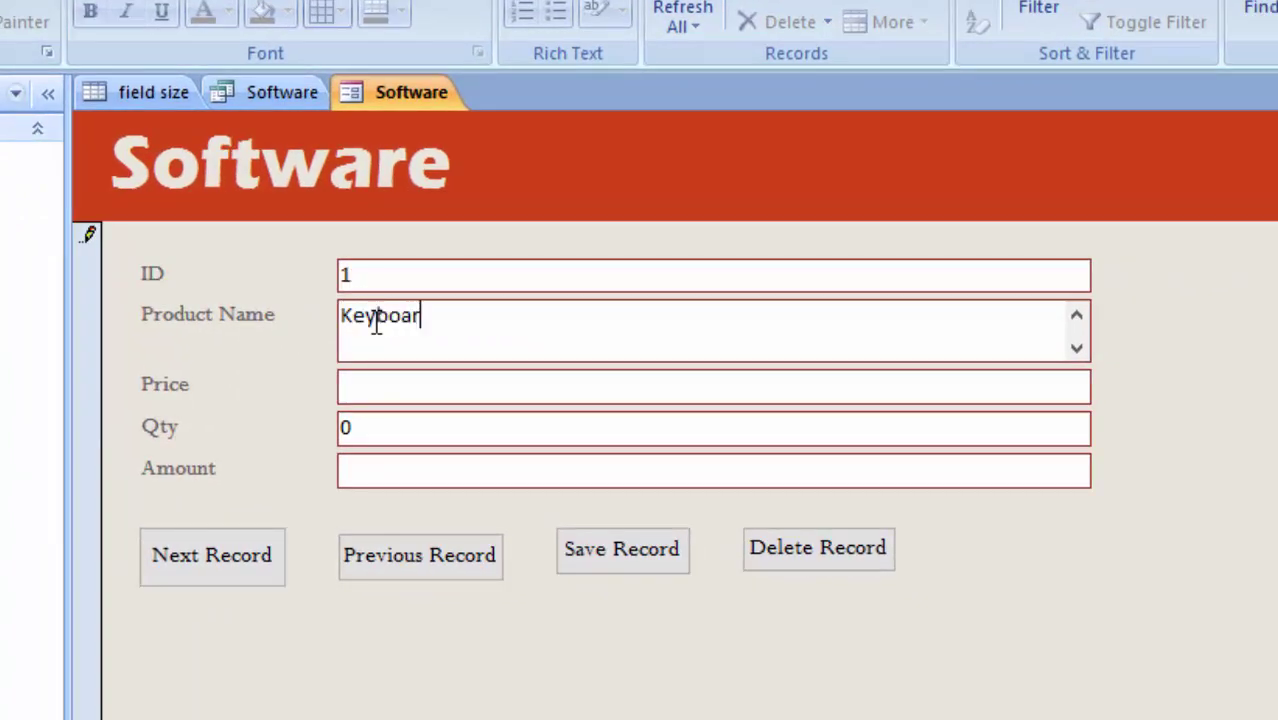
type("d")
key("Tab")
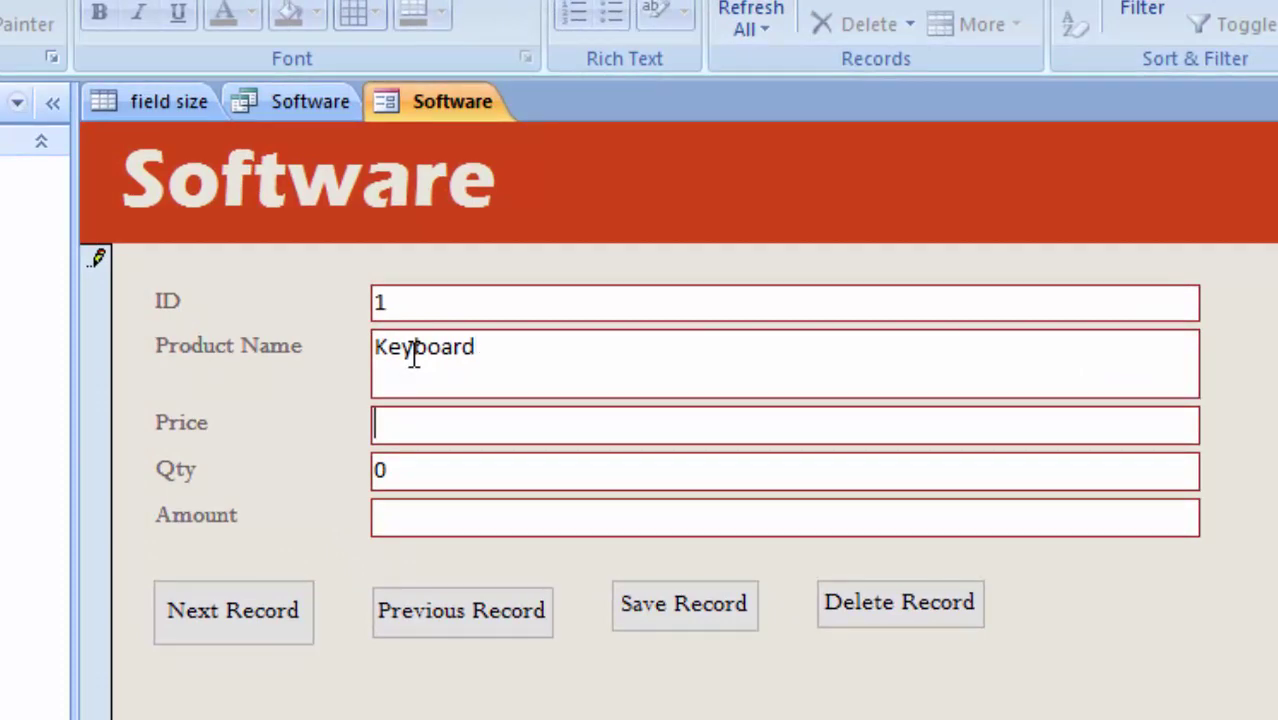
type("220")
key("Tab")
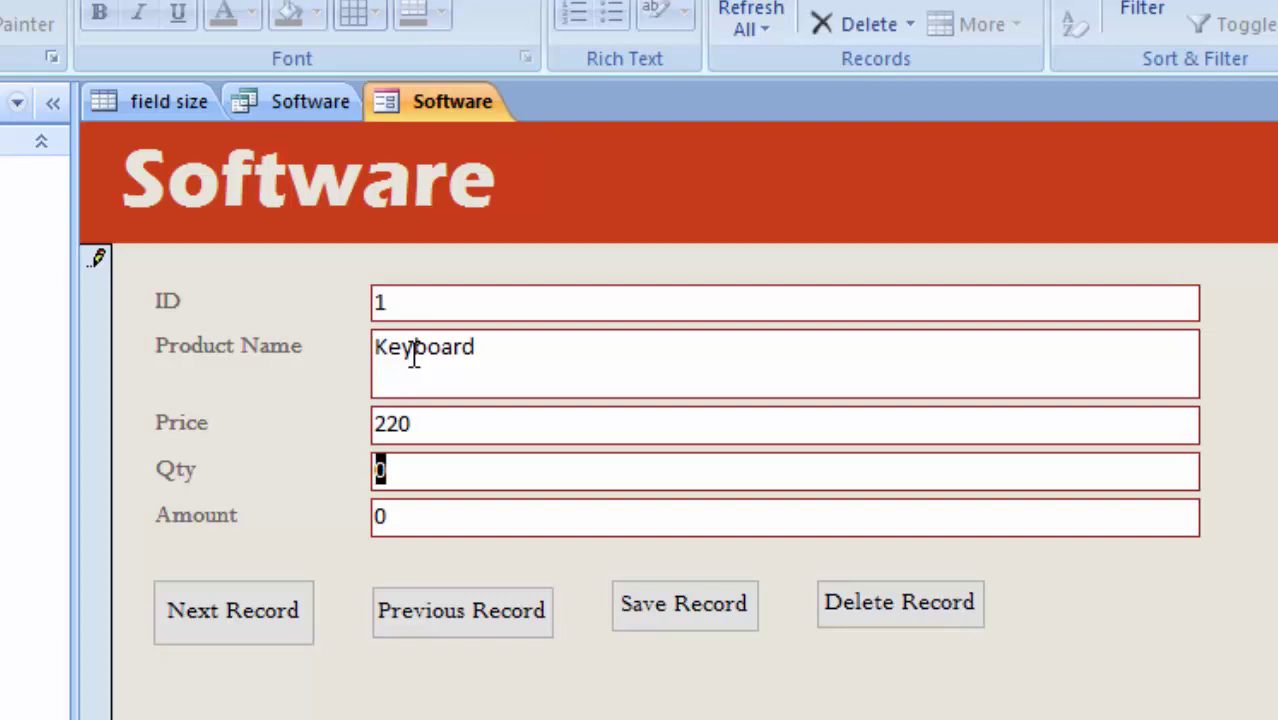
type("5")
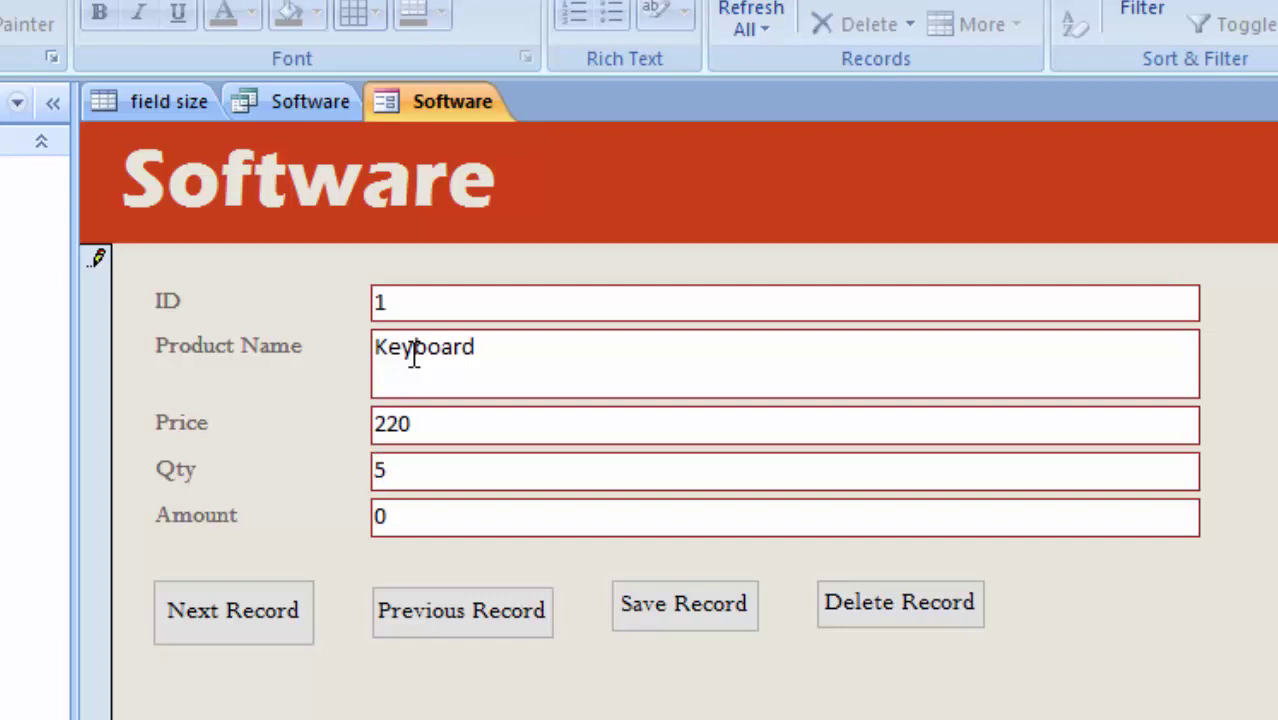
key("Tab")
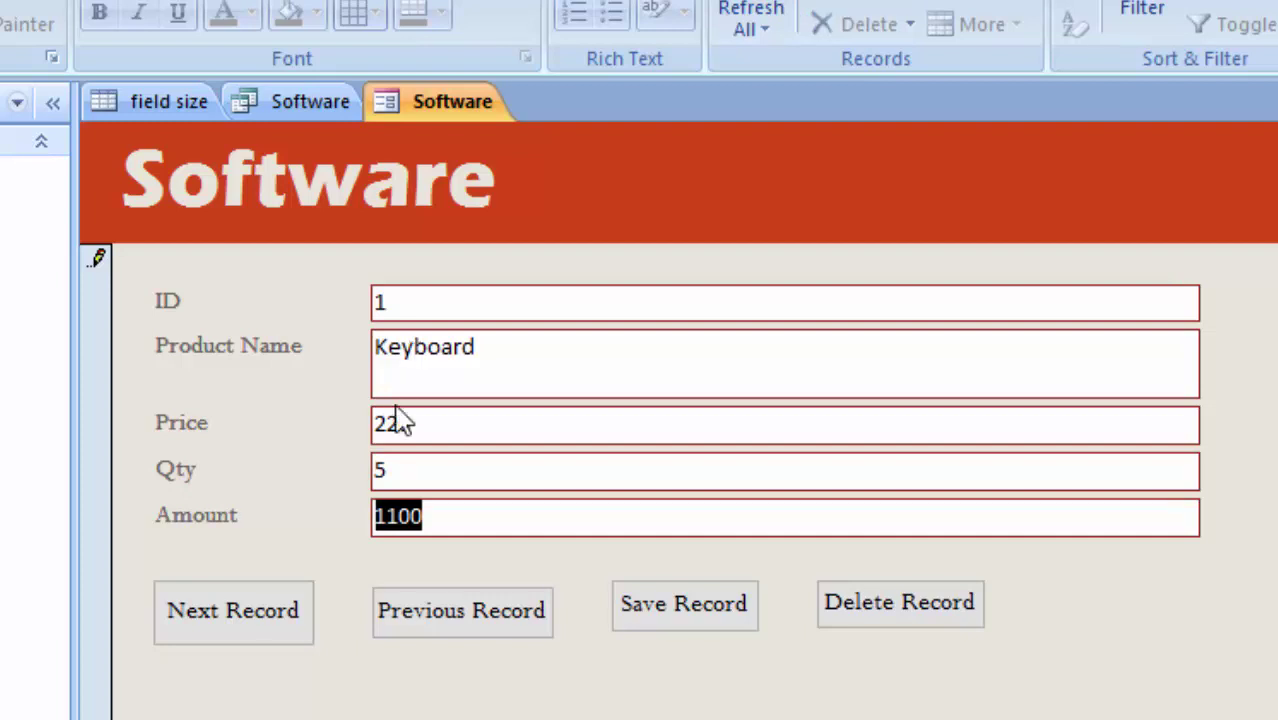
- On a new record, enter Mouse, price 110, quantity 6, giving amount 660
left_click(236, 641)
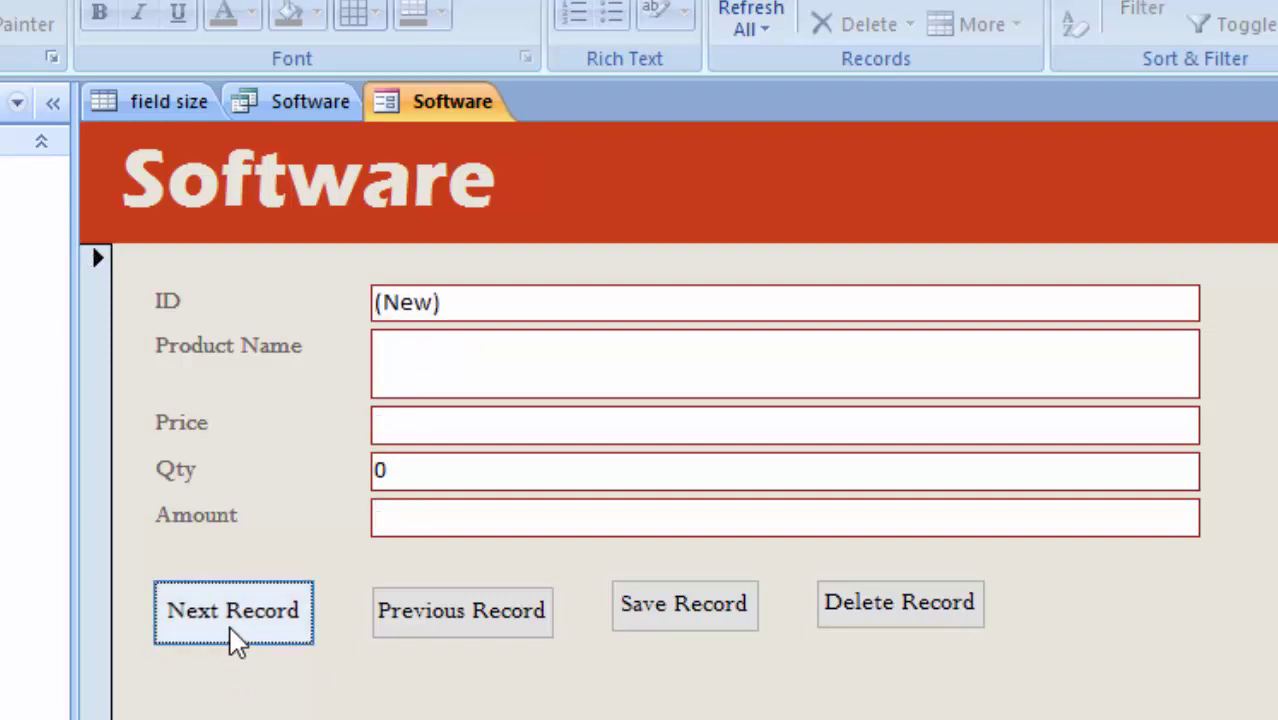
left_click(414, 377)
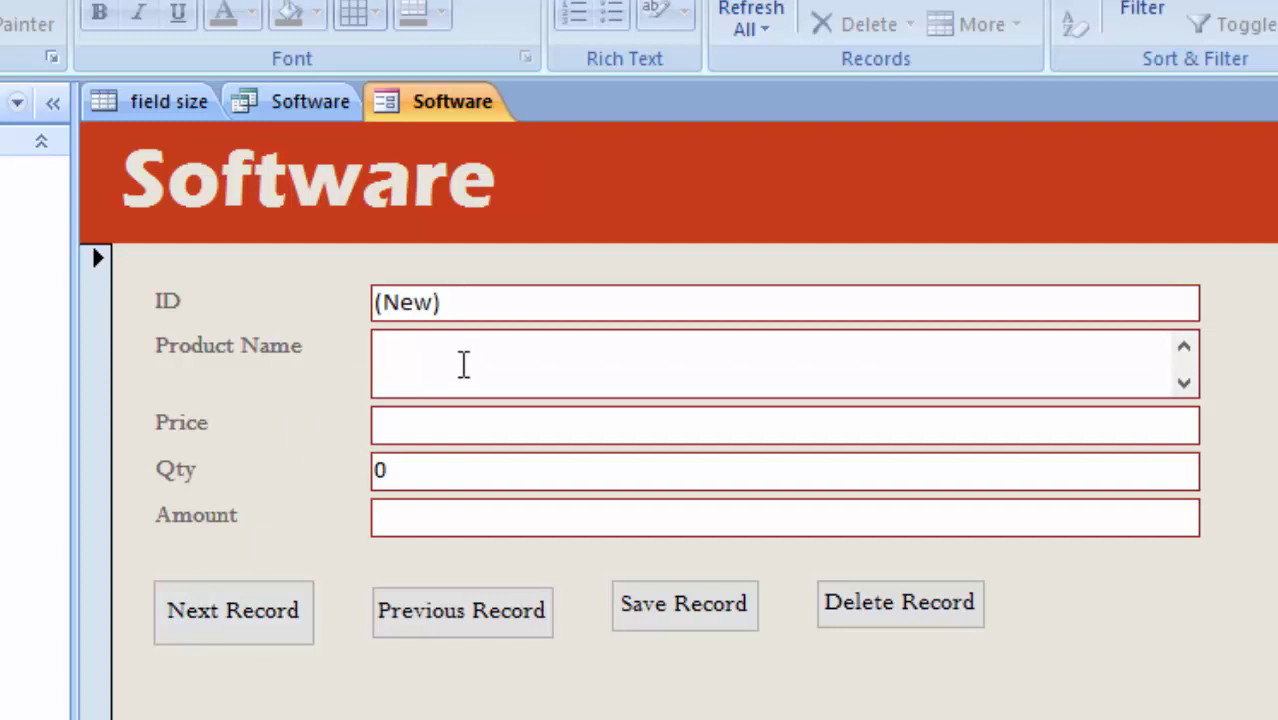
type("Mo")
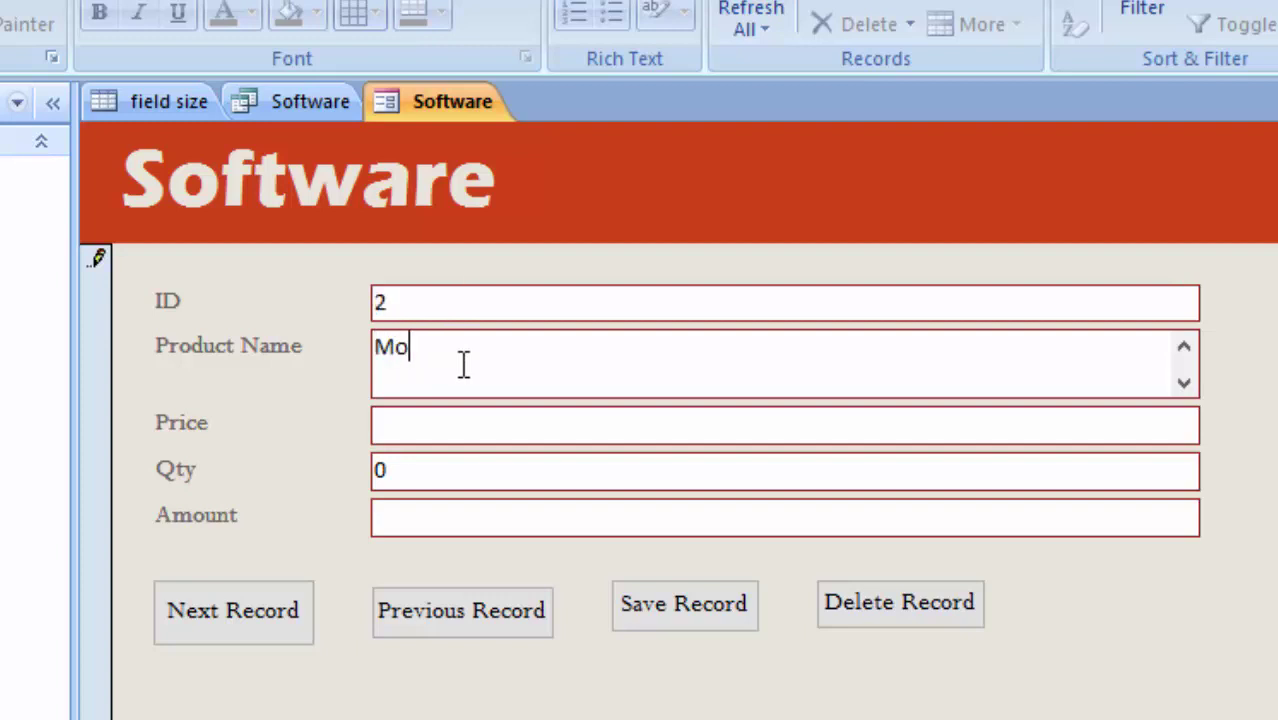
type("use")
key("Tab")
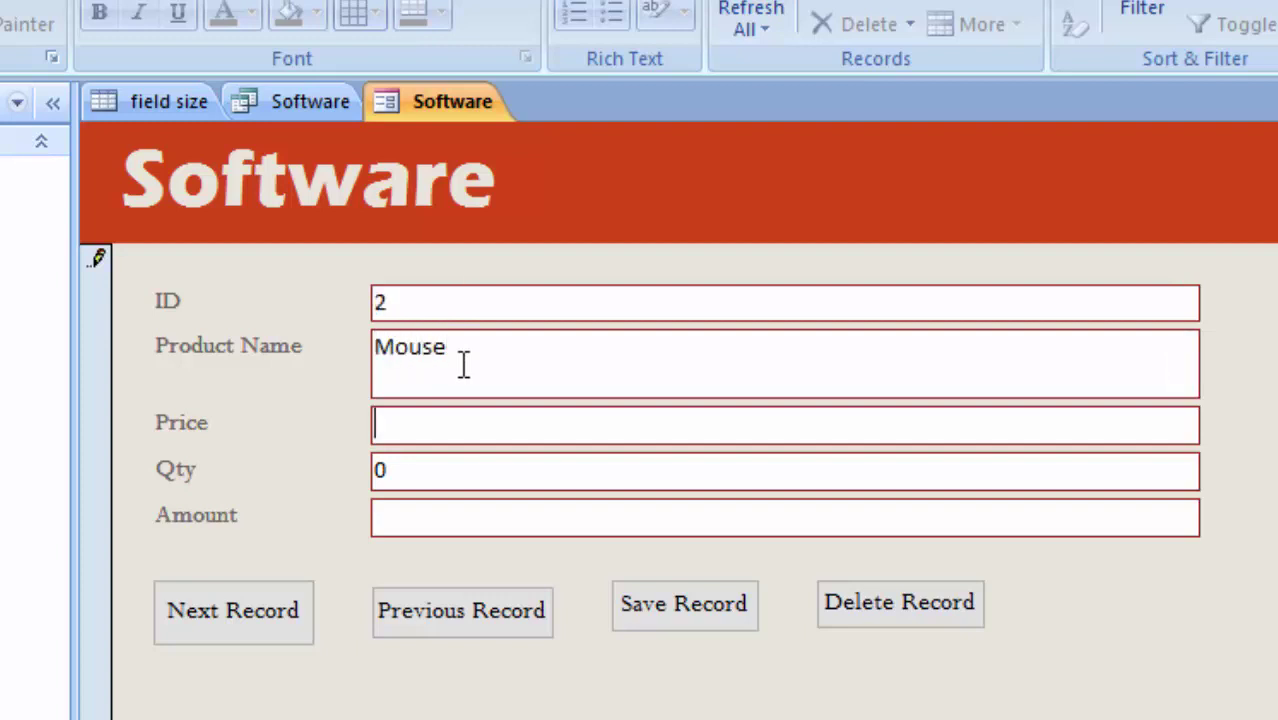
type("1")
type("10")
key("Tab")
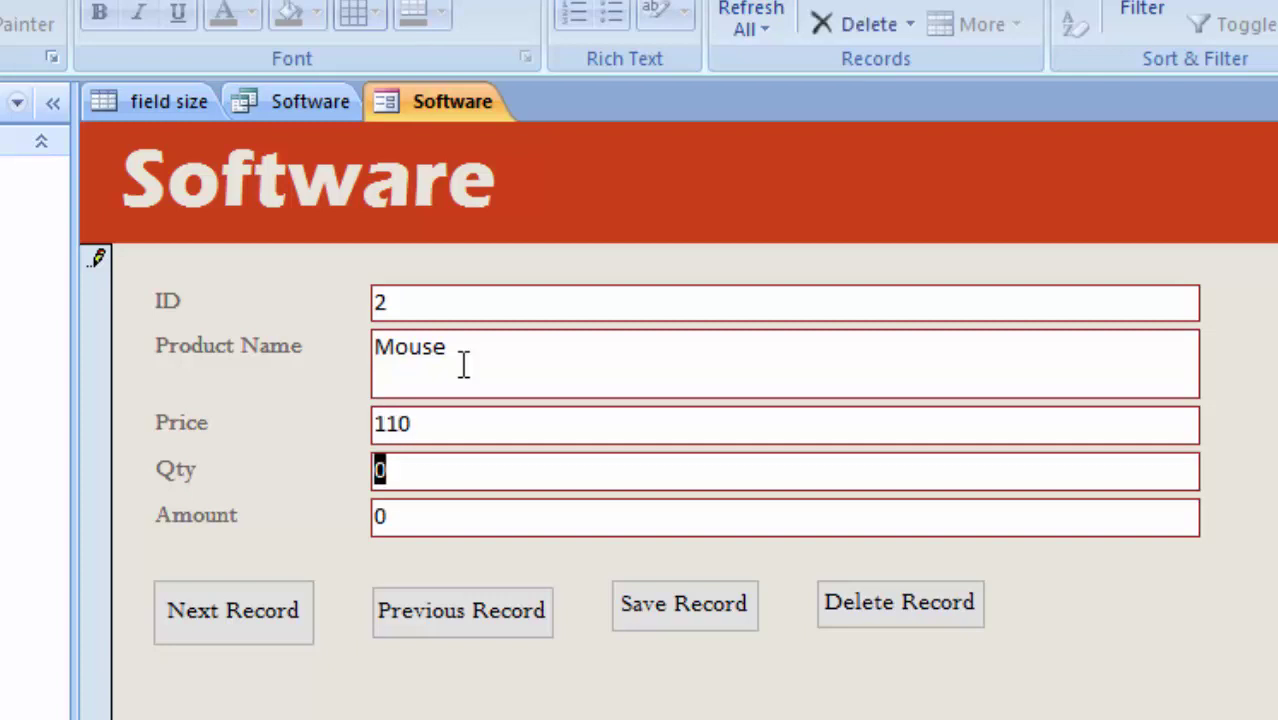
type("6")
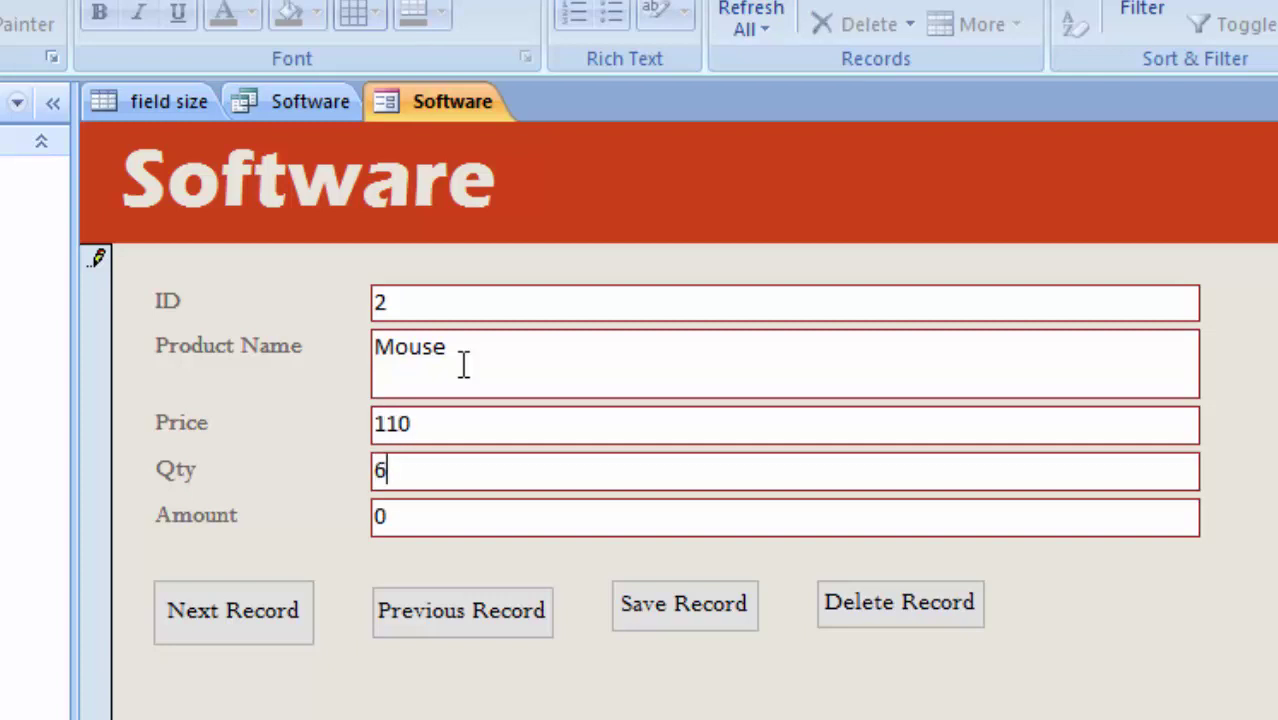
key("Tab")
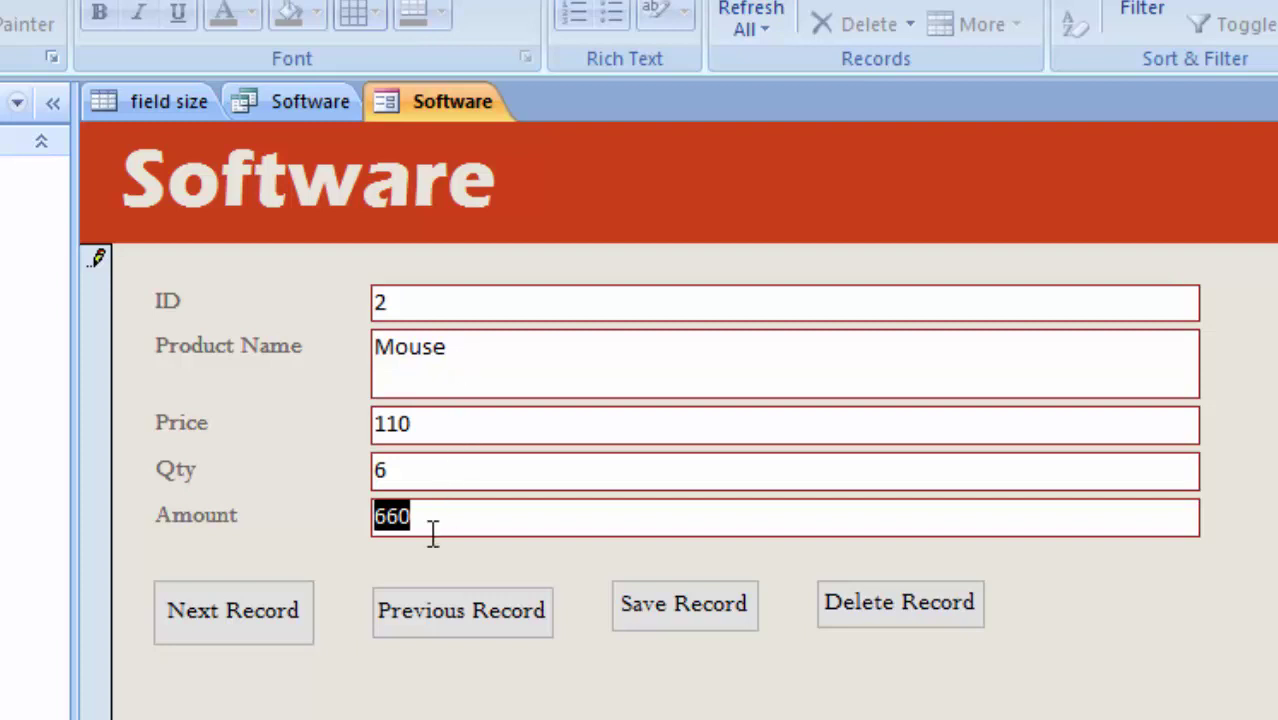
- Step back to the Keyboard record, forward to Mouse, then on to a new record
left_click(418, 630)
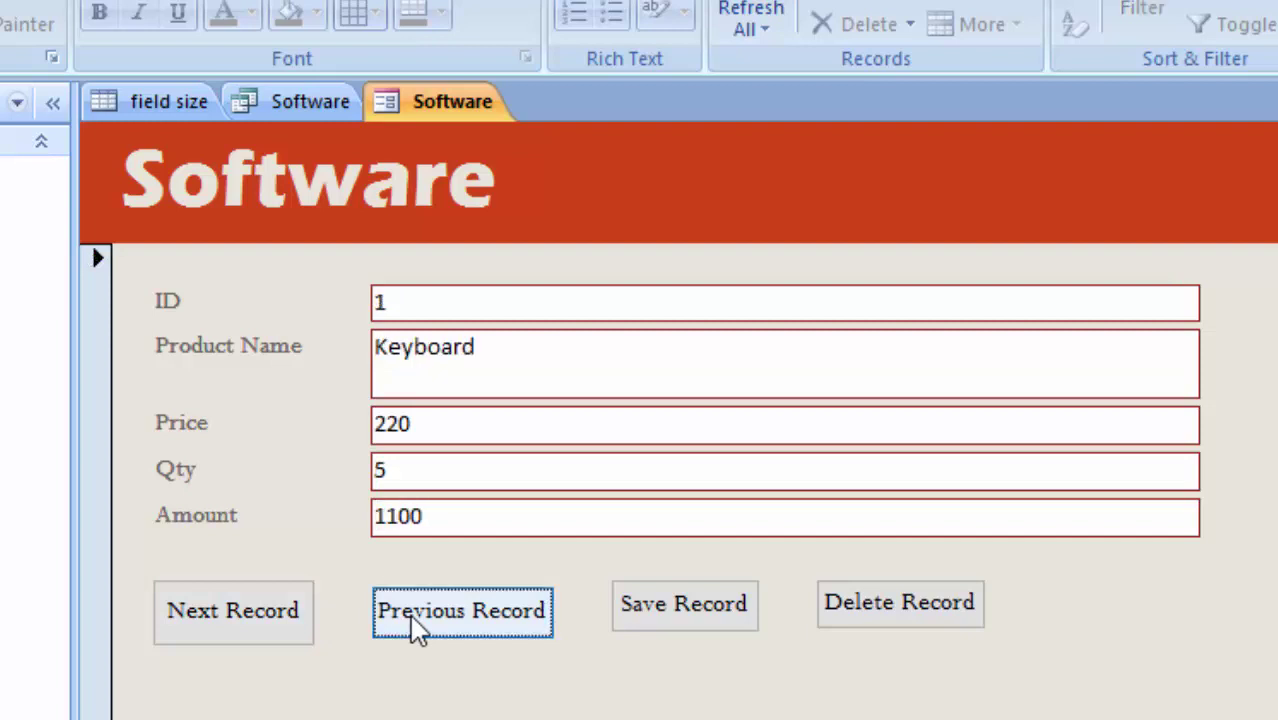
left_click(288, 610)
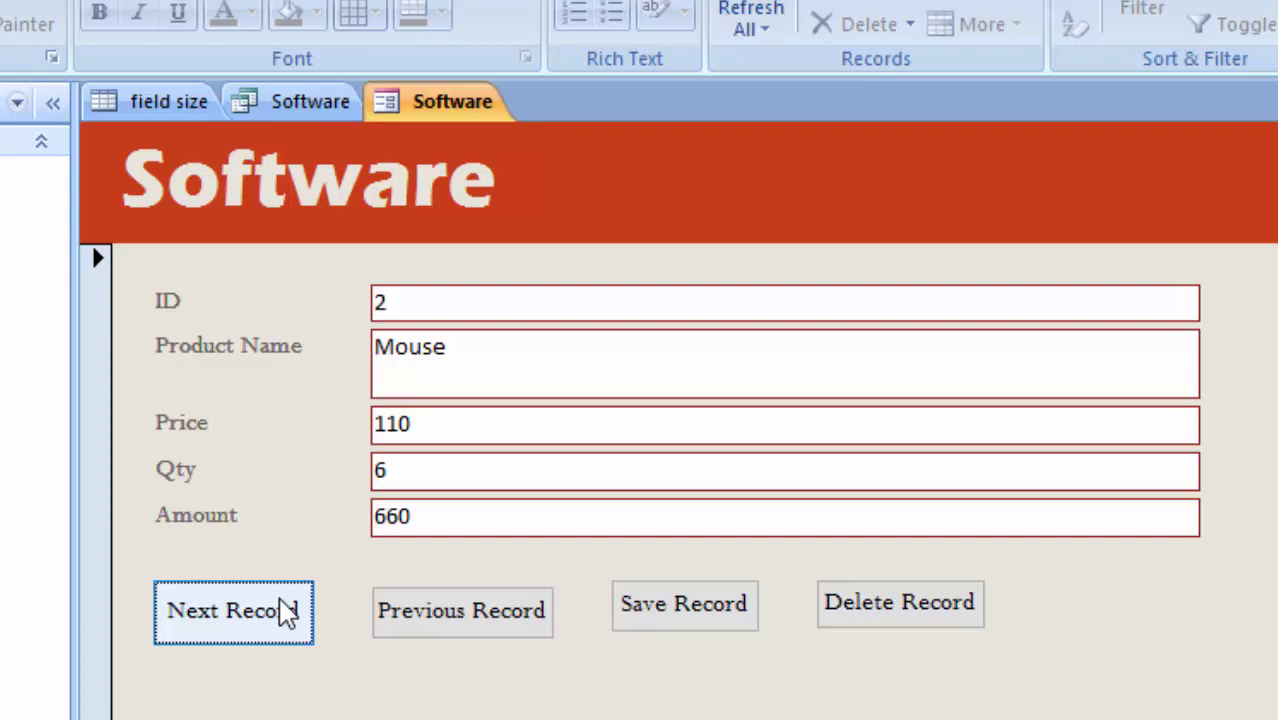
left_click(288, 610)
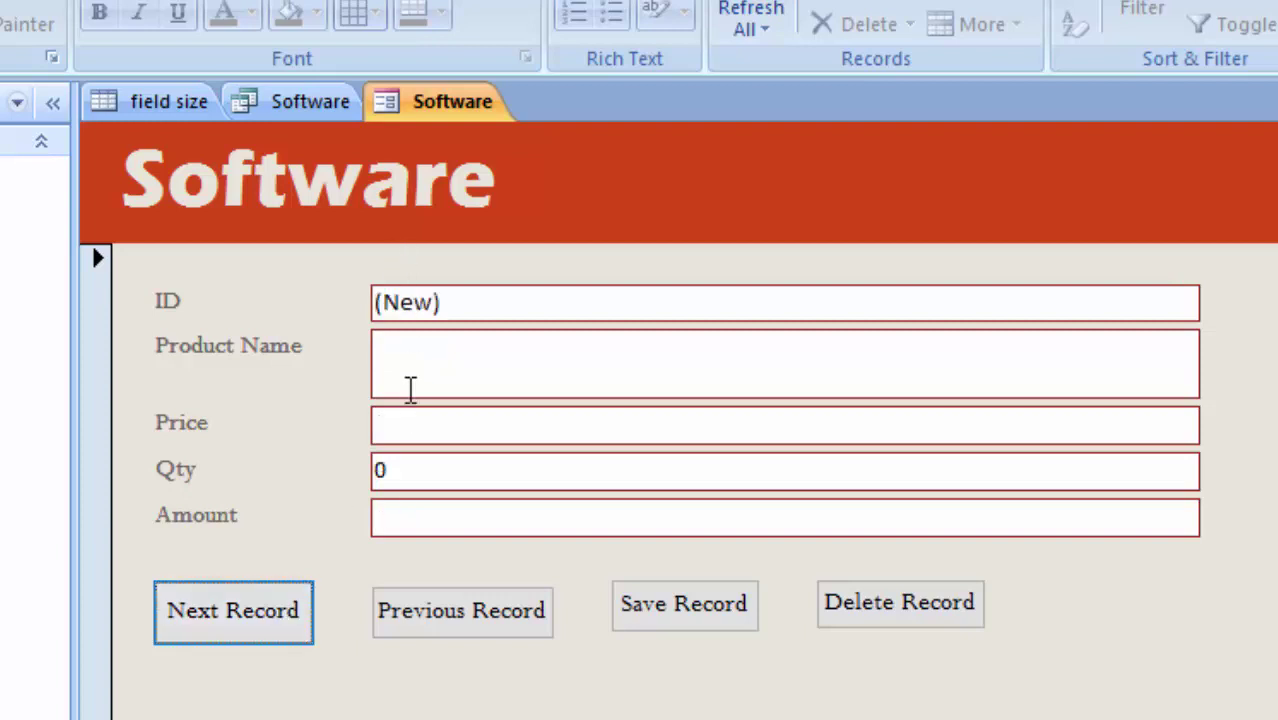
- Enter Fortune Refined oil at price 120 and type 6 into Qty
left_click(435, 350)
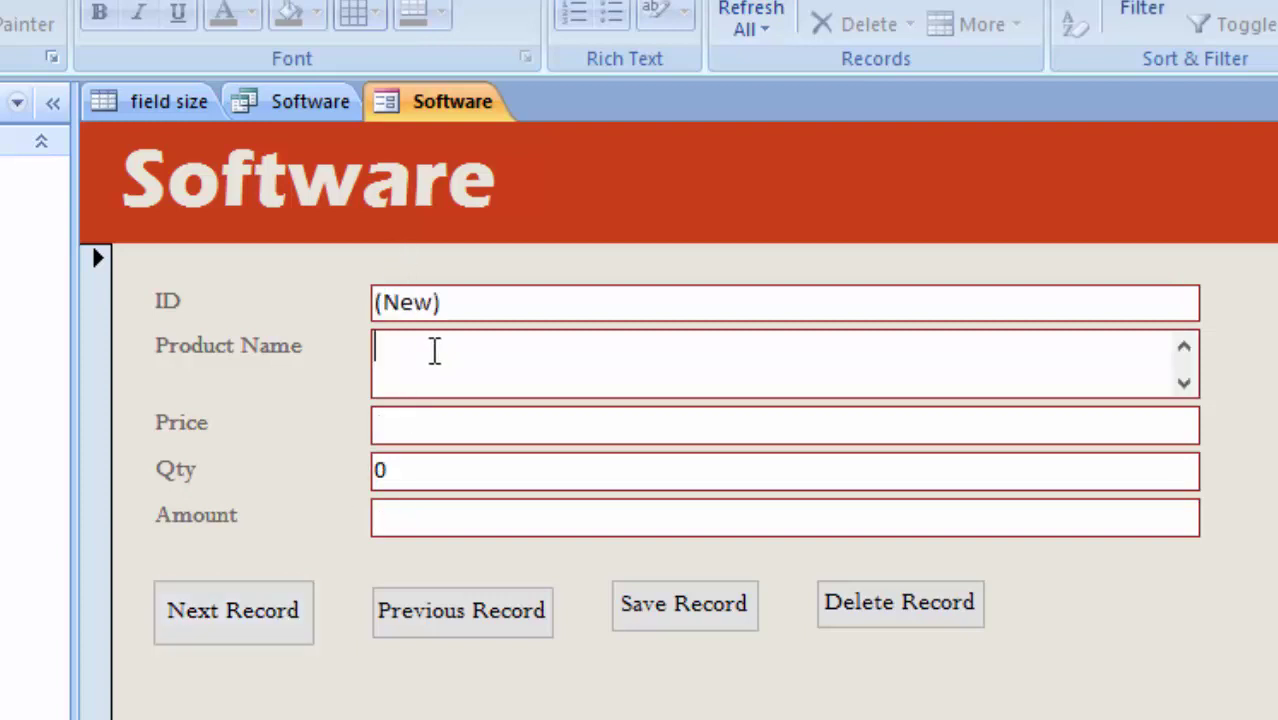
type("F")
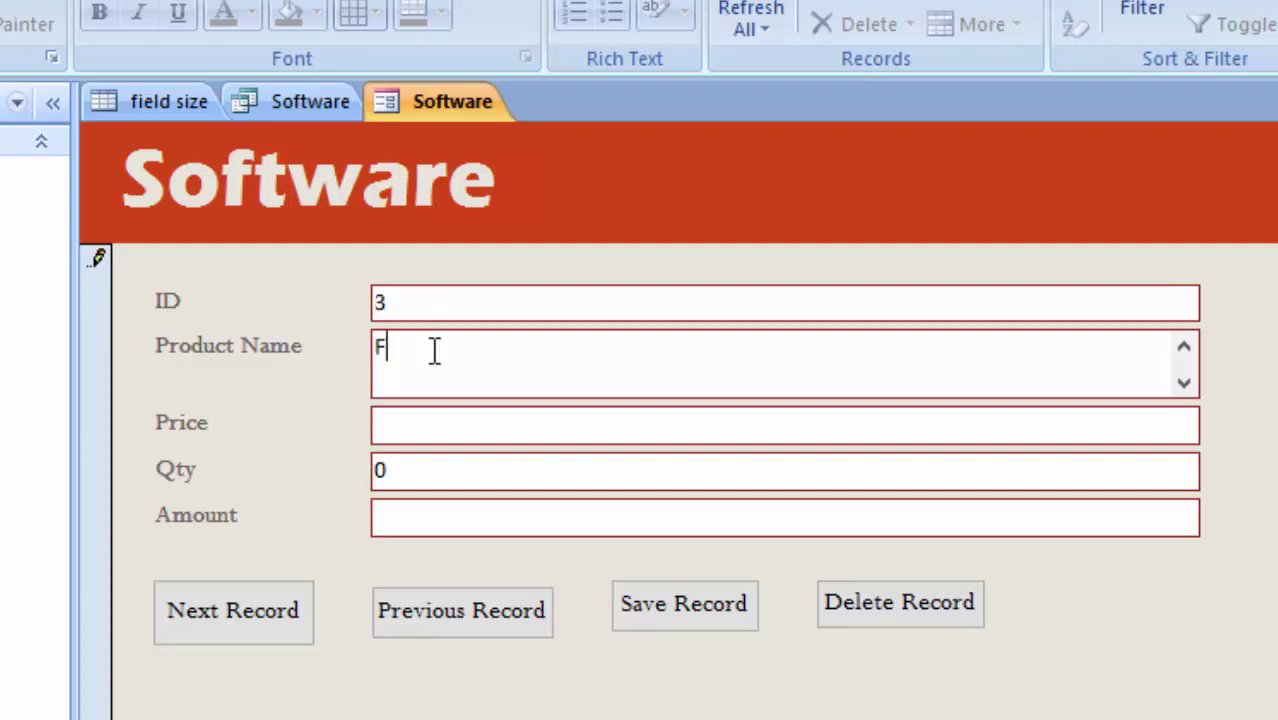
type("ortun")
type("e")
type(" Refine")
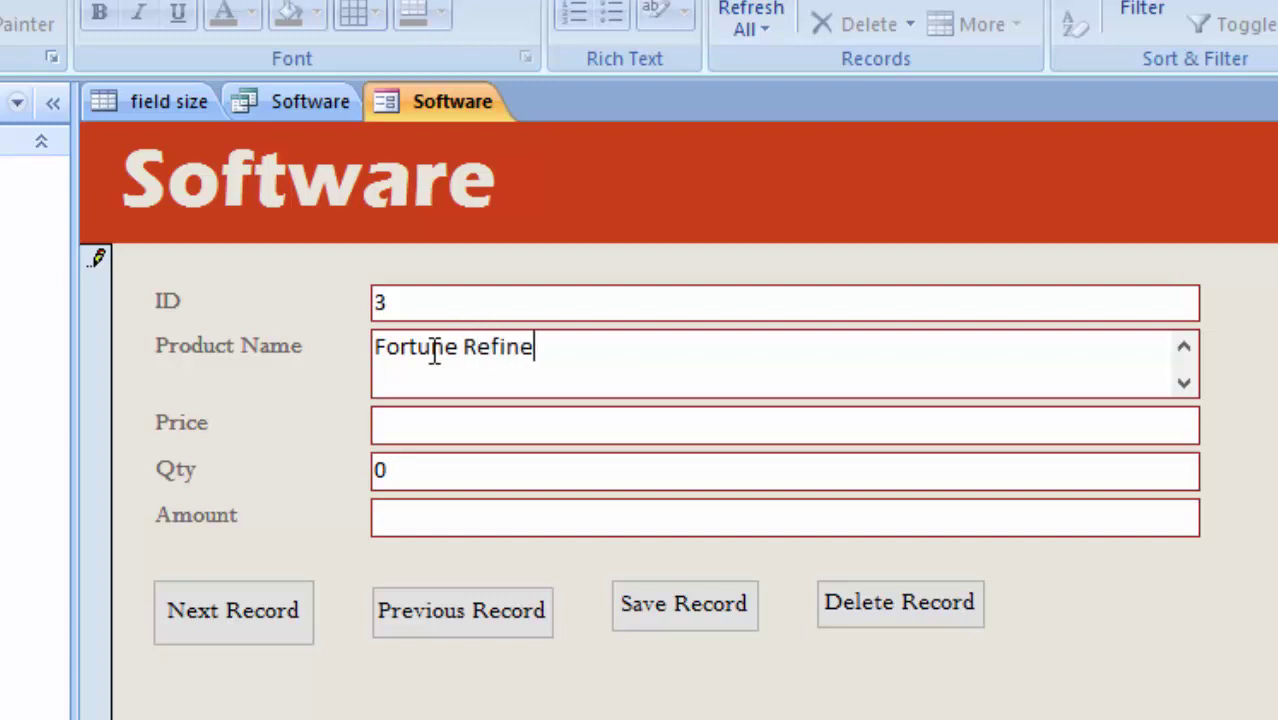
type("d oil")
left_click(450, 410)
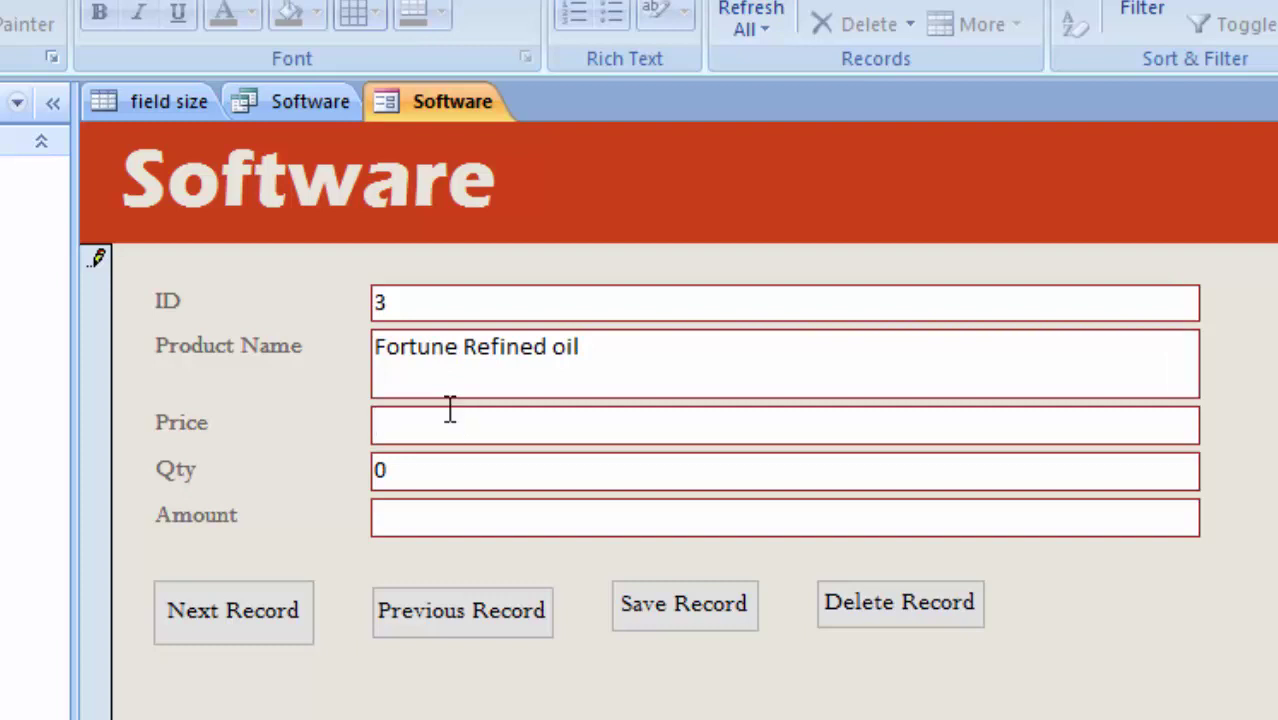
type("12")
type("0.")
type("5")
type("0")
key("BackSpace")
key("BackSpace")
key("BackSpace")
key("Tab")
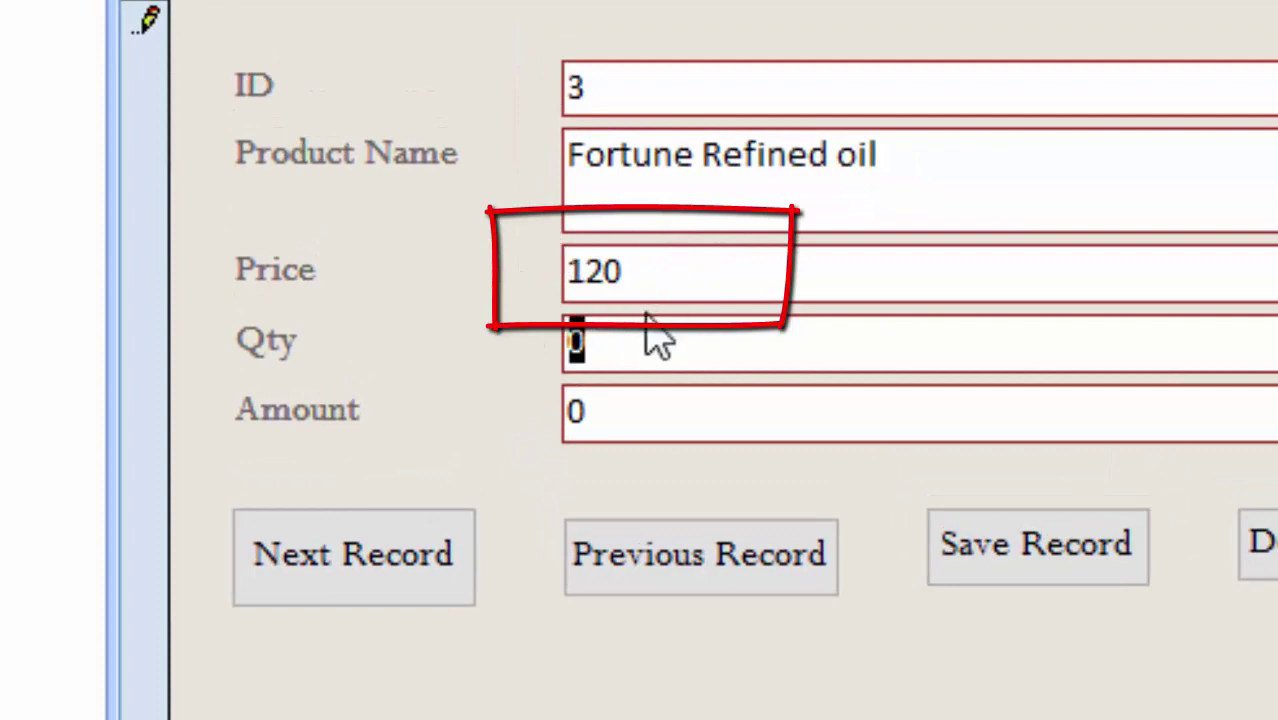
left_click(664, 276)
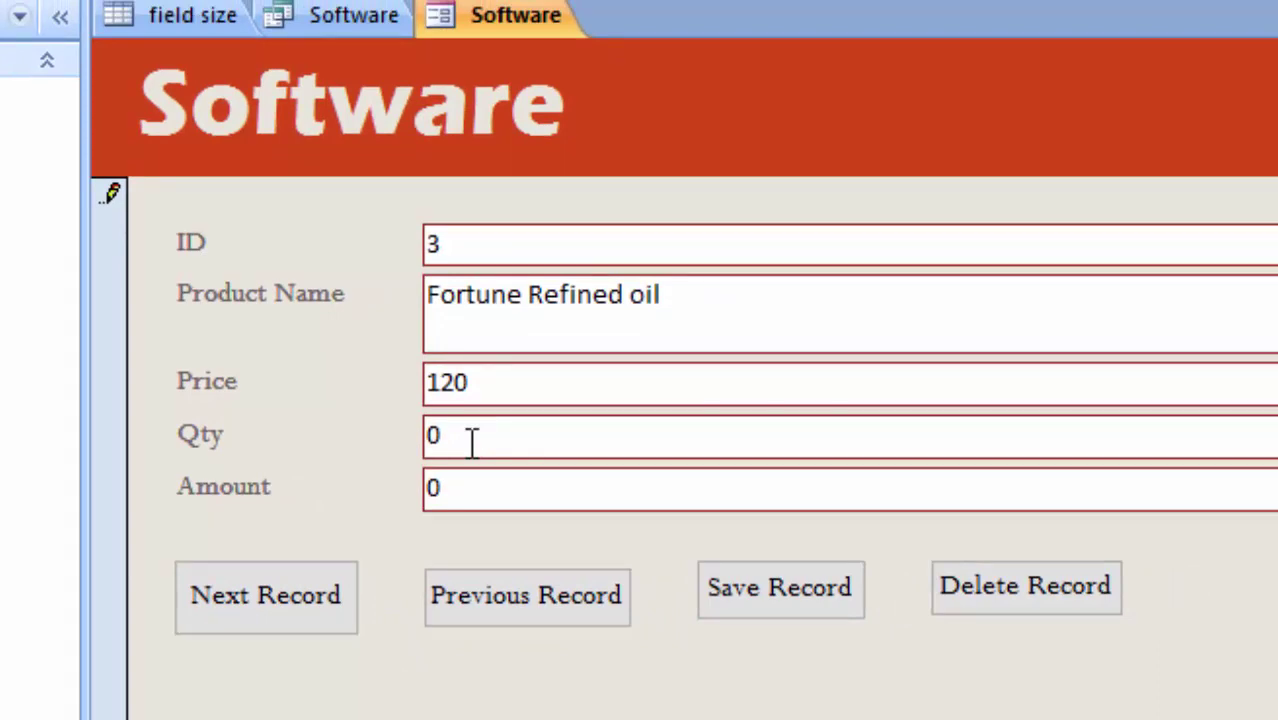
type("6")
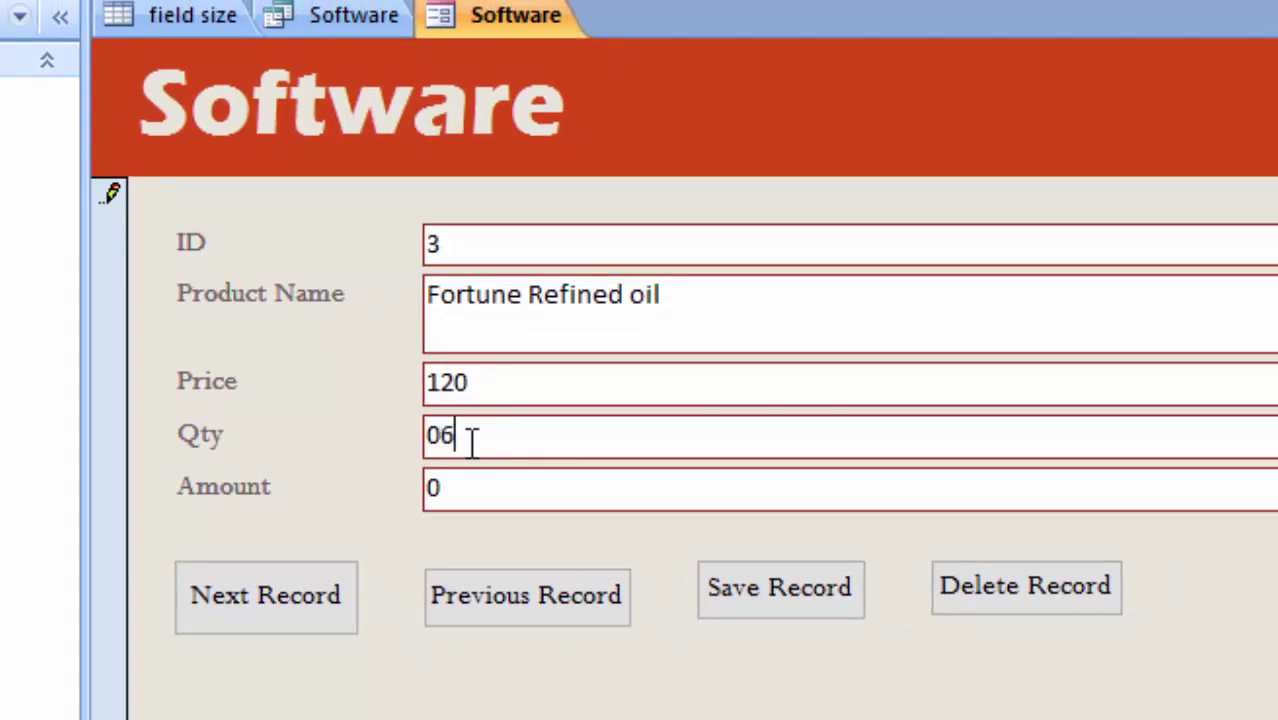